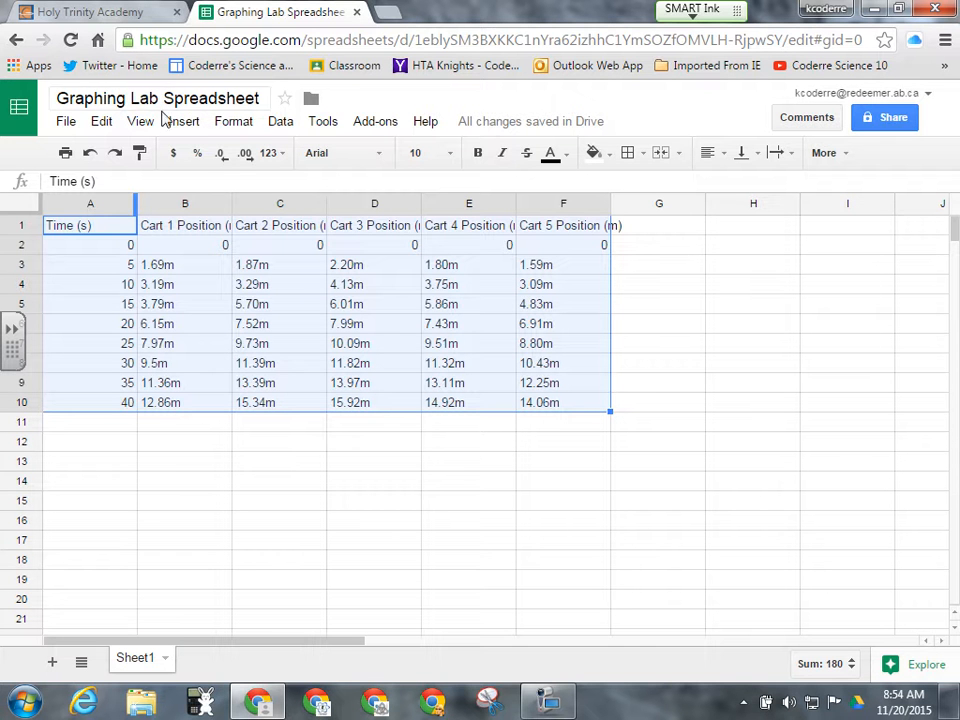
click(184, 124)
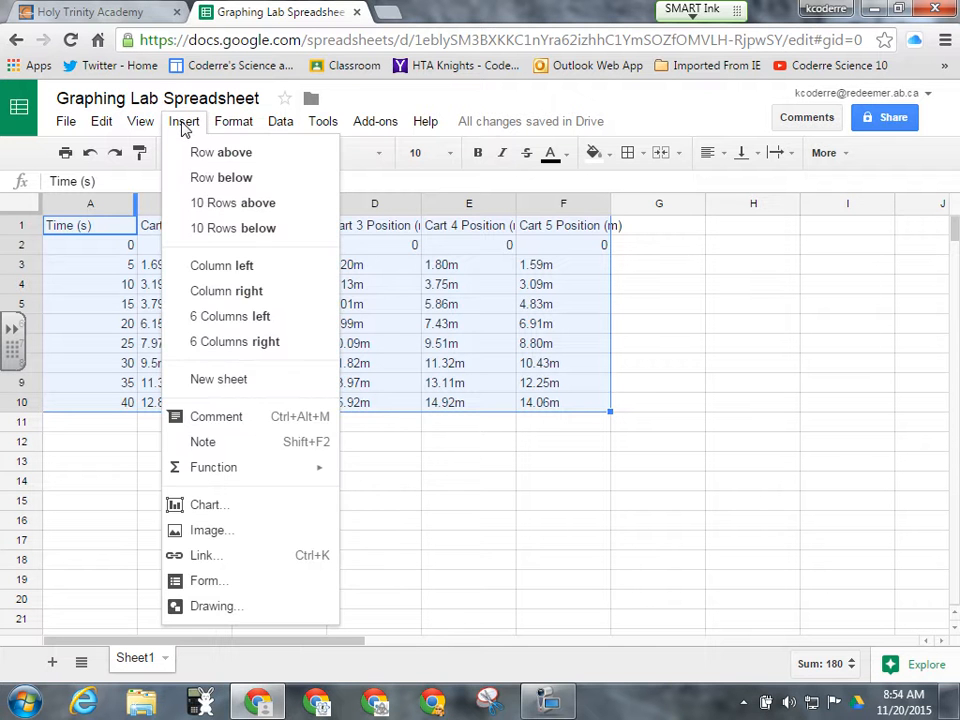
click(203, 512)
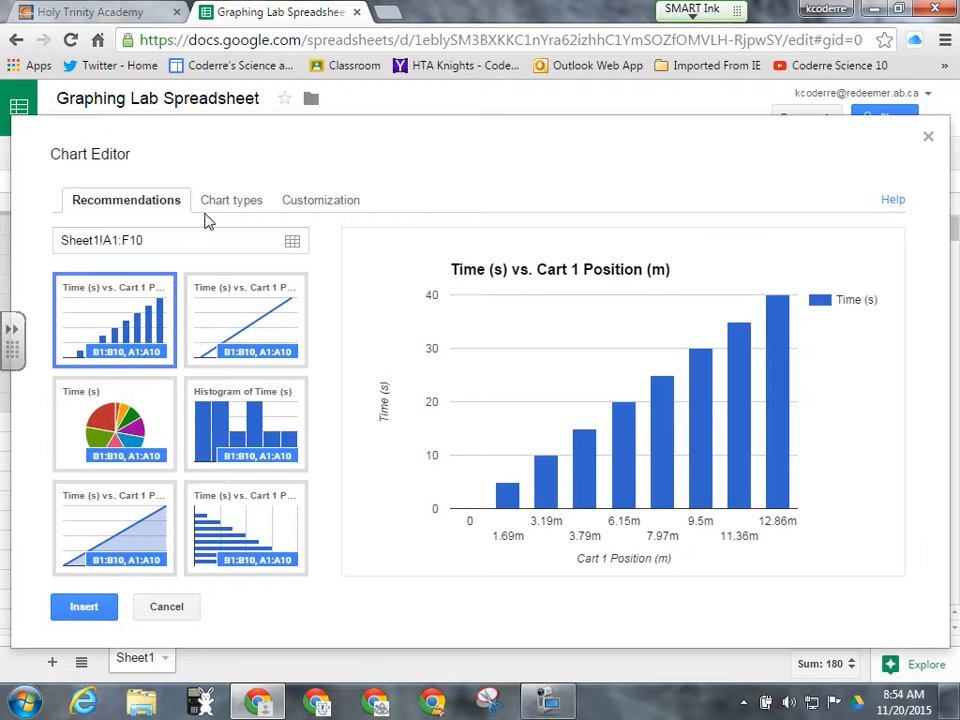
click(230, 204)
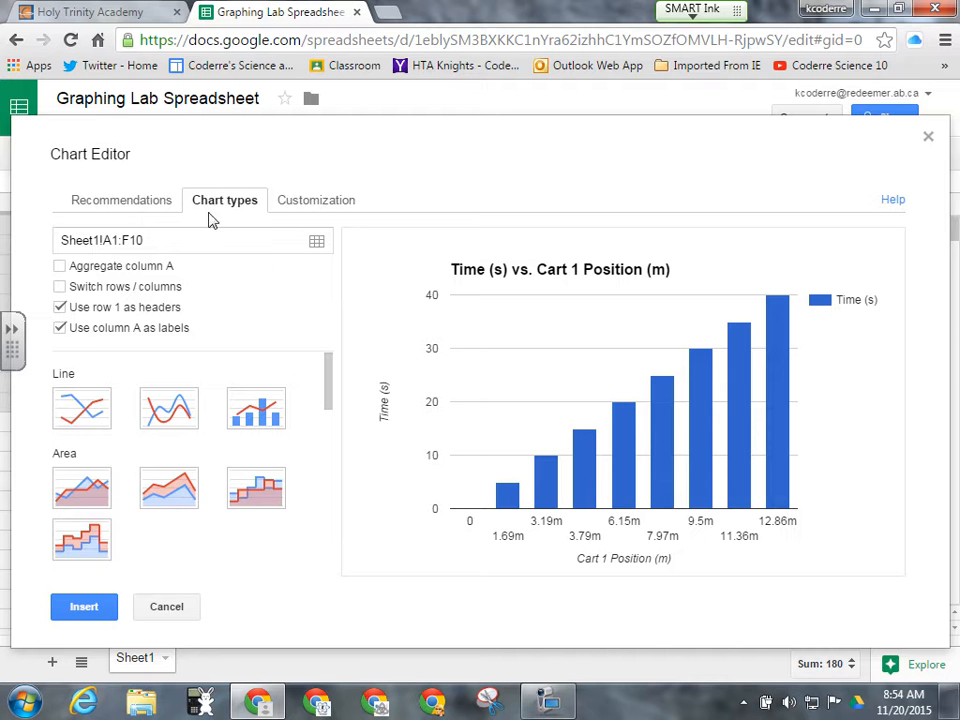
drag(330, 390, 334, 499)
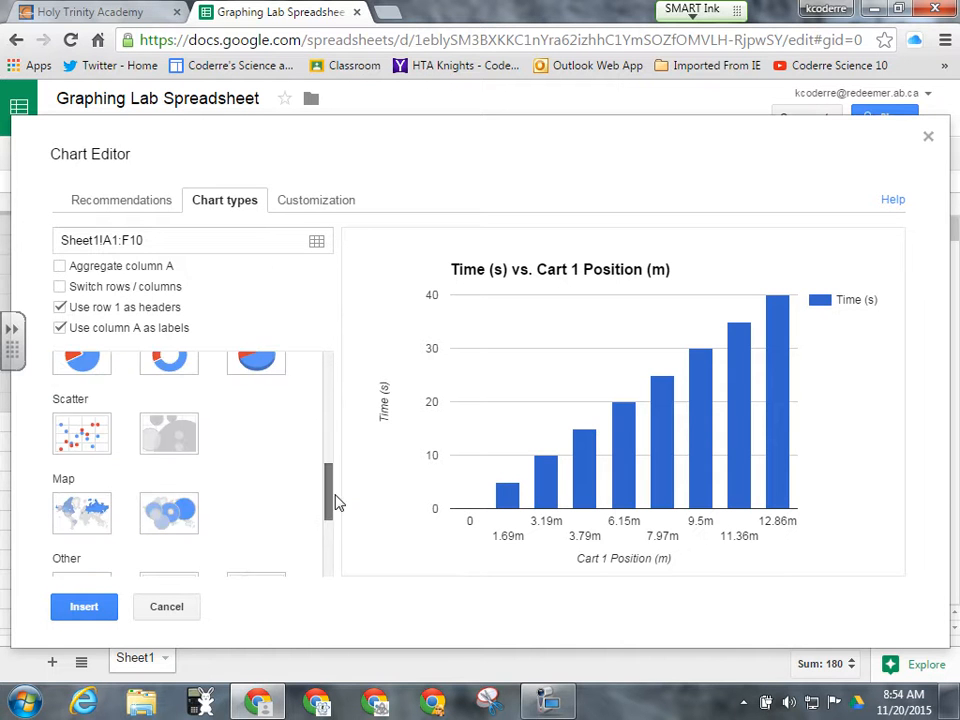
click(78, 438)
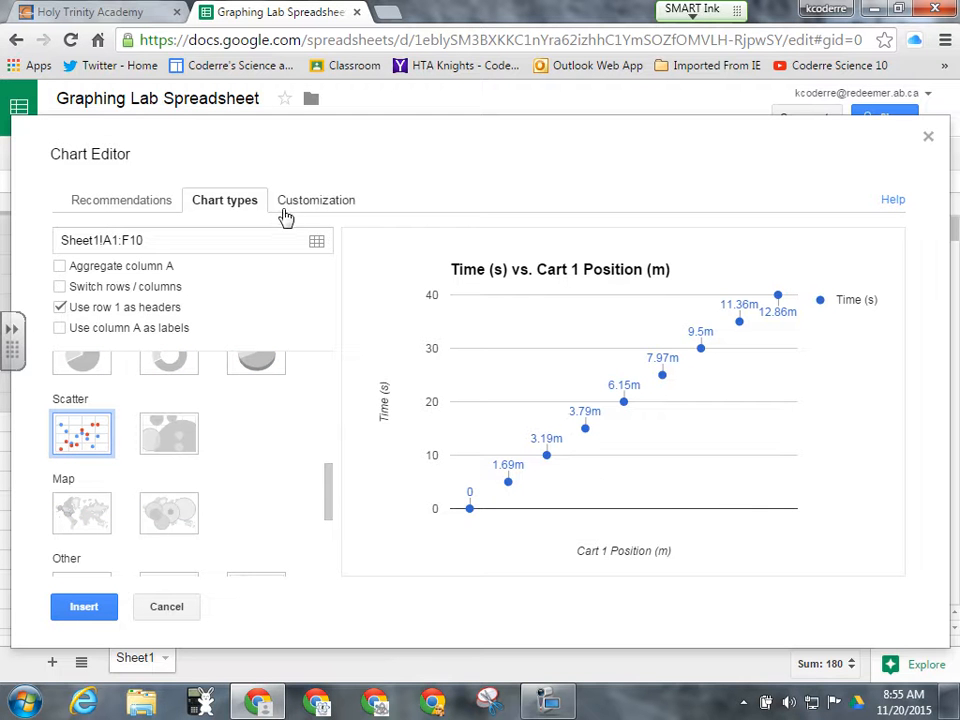
drag(332, 504, 330, 536)
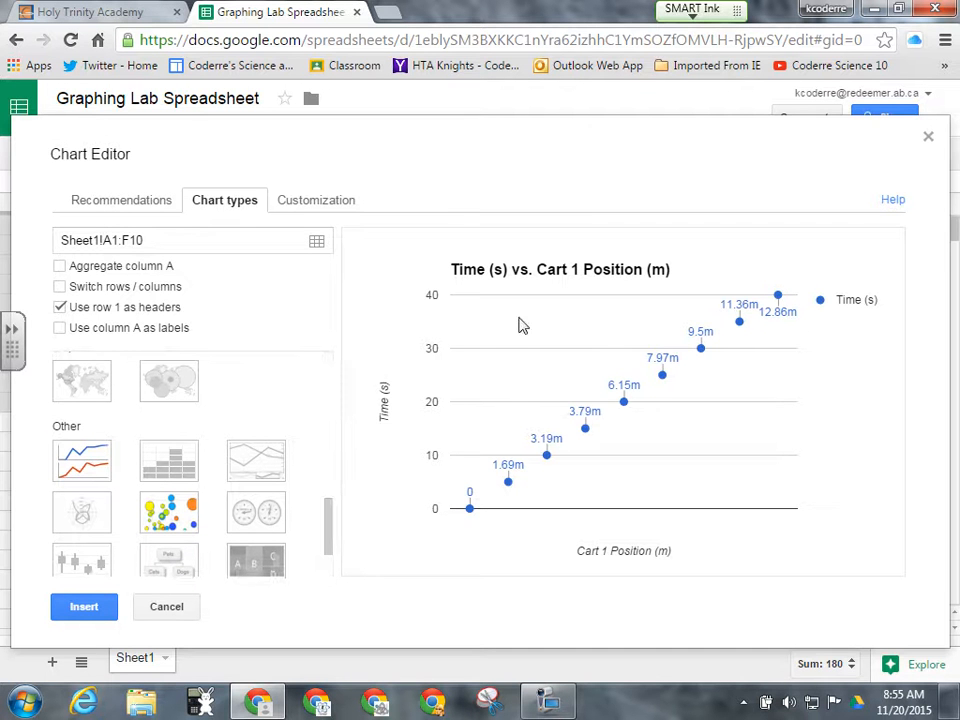
click(928, 137)
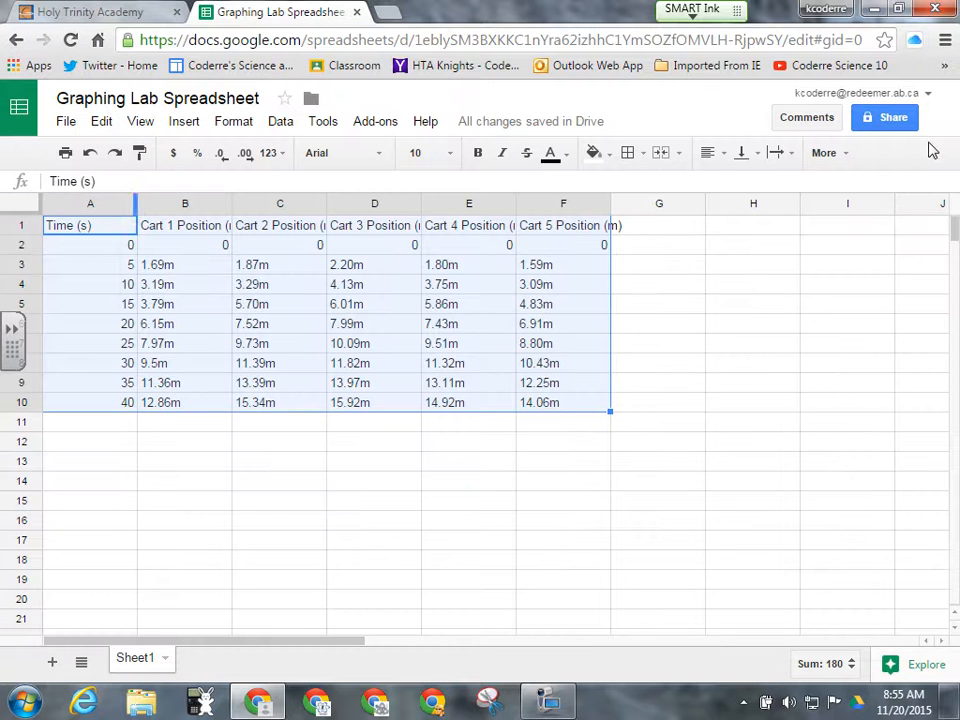
Step: Remove the unit "m" from the cart position values in B3:F10, leaving plain numbers
click(180, 268)
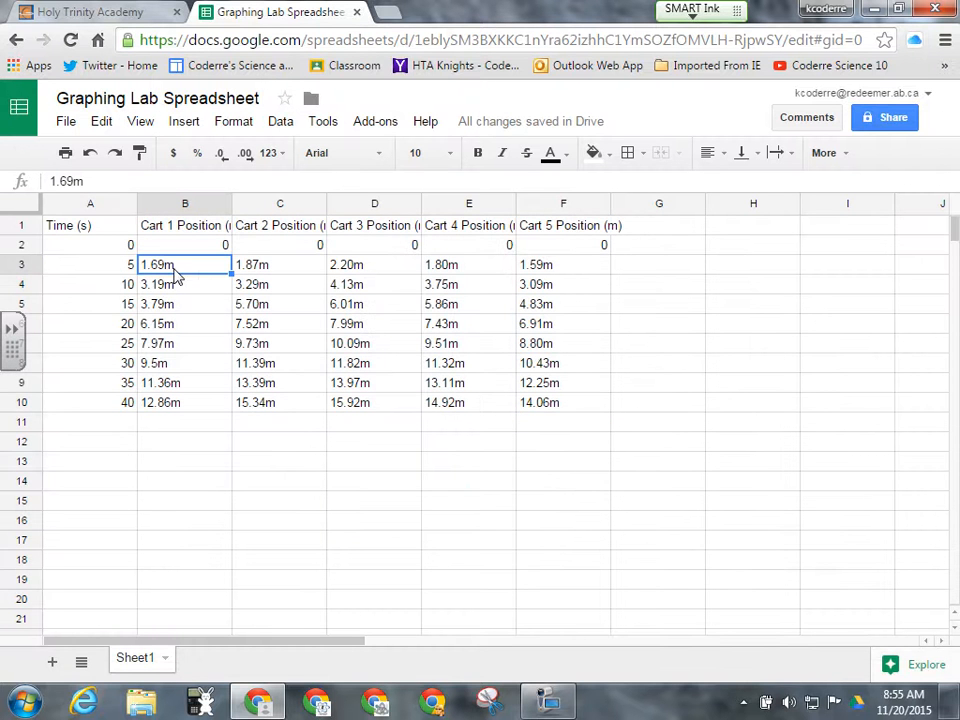
click(94, 181)
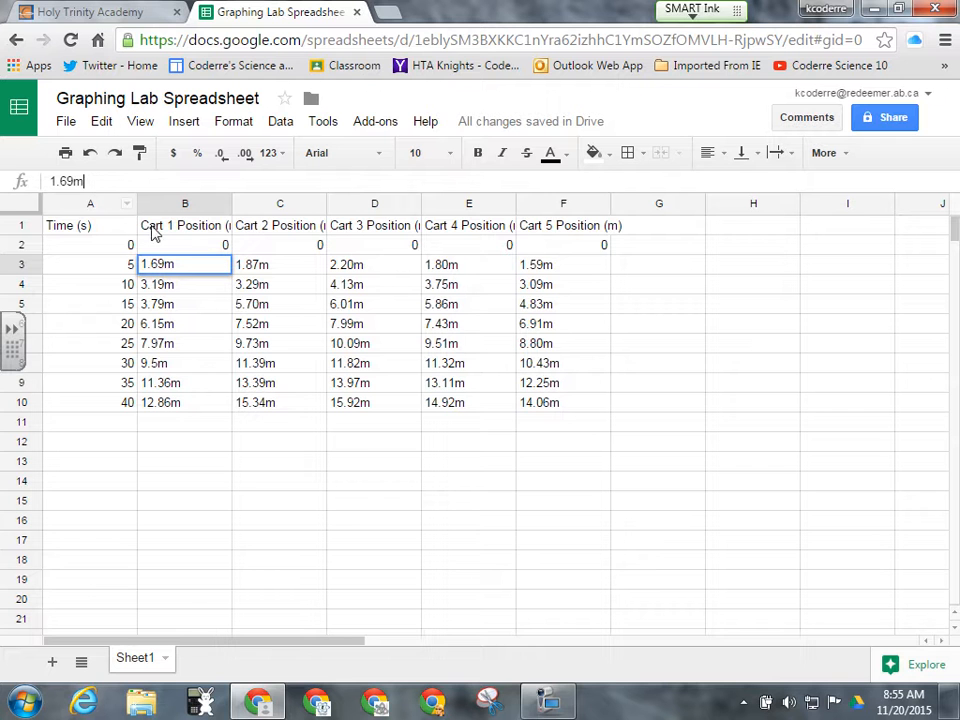
click(545, 700)
click(758, 90)
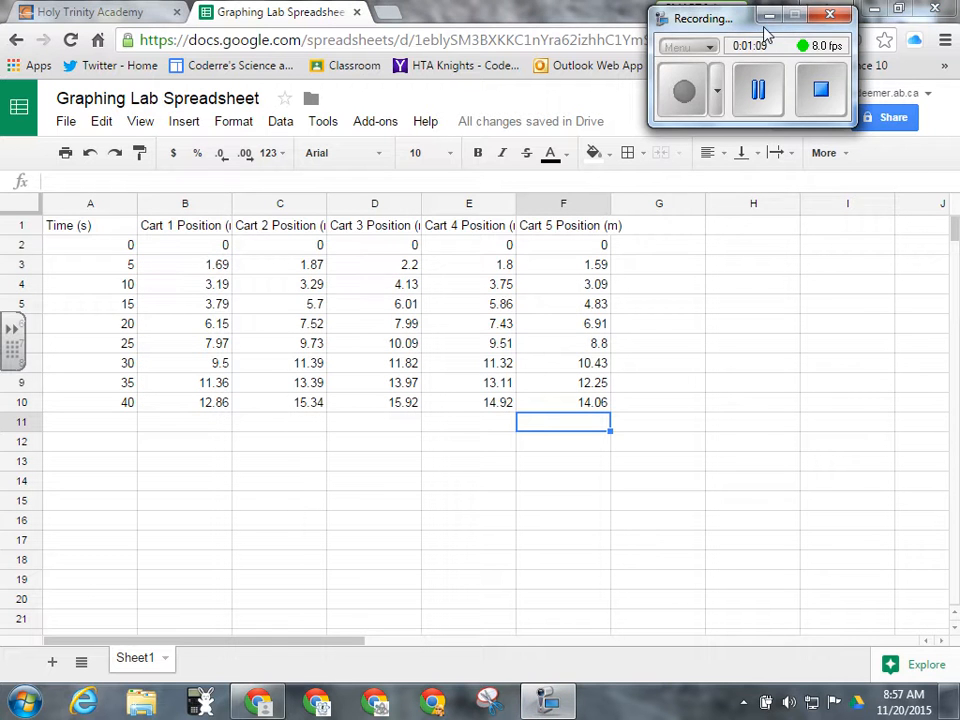
click(768, 16)
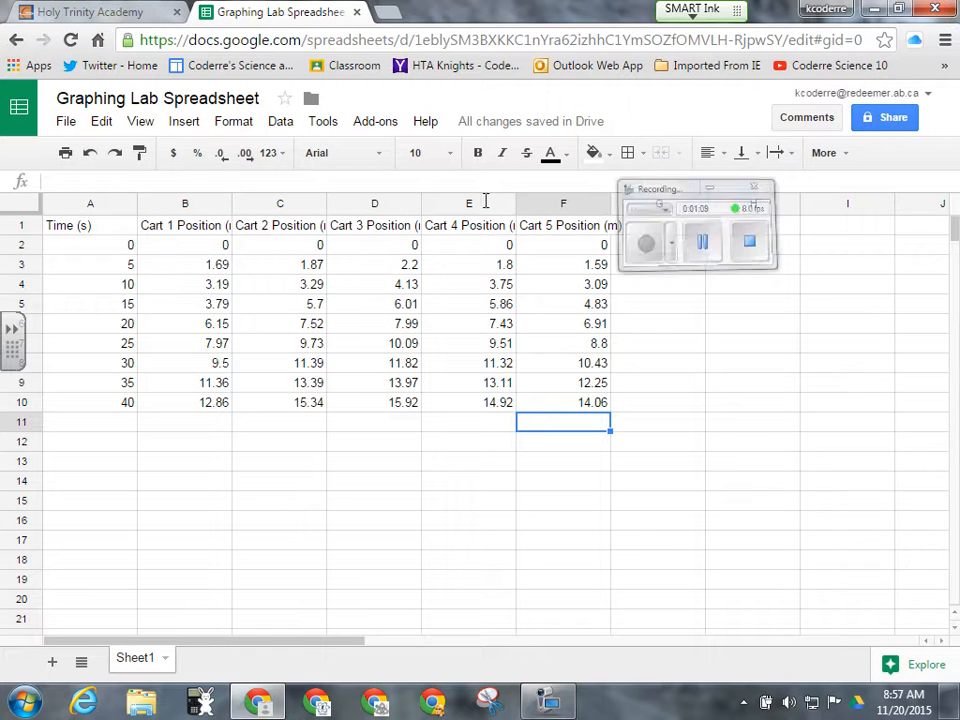
Step: Start a new chart from the data in A1:F10 and set its type to Scatter
drag(60, 228, 561, 403)
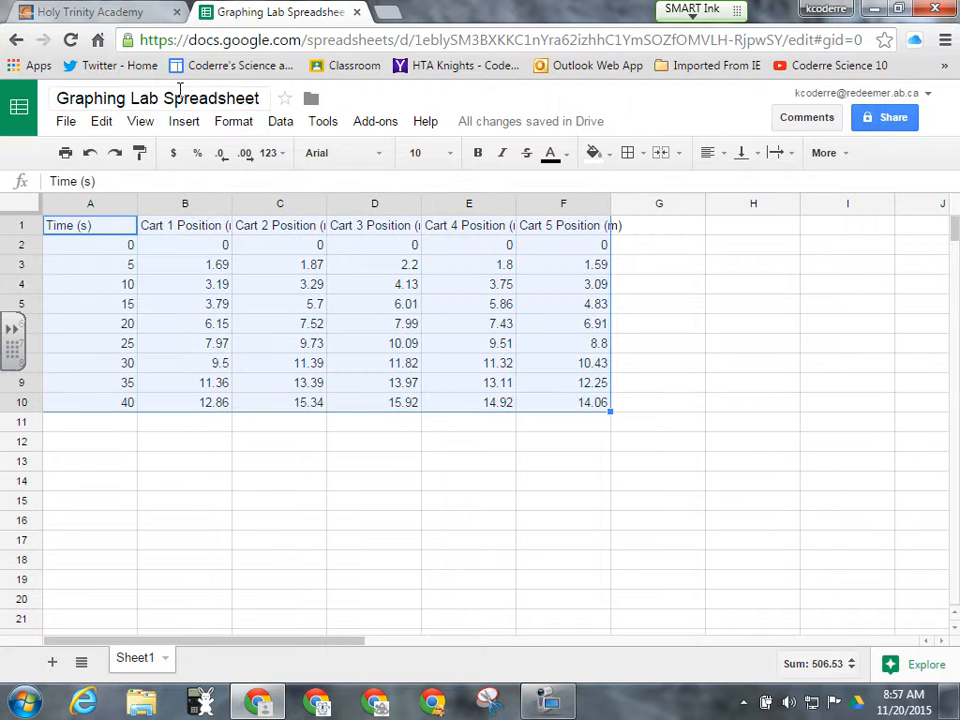
click(187, 124)
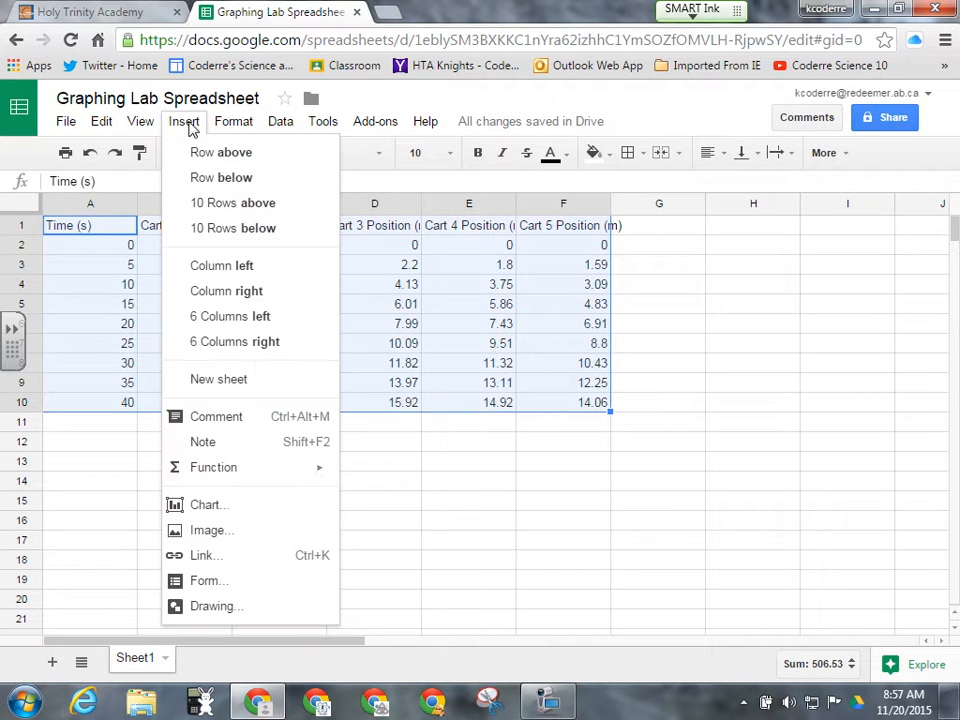
click(212, 505)
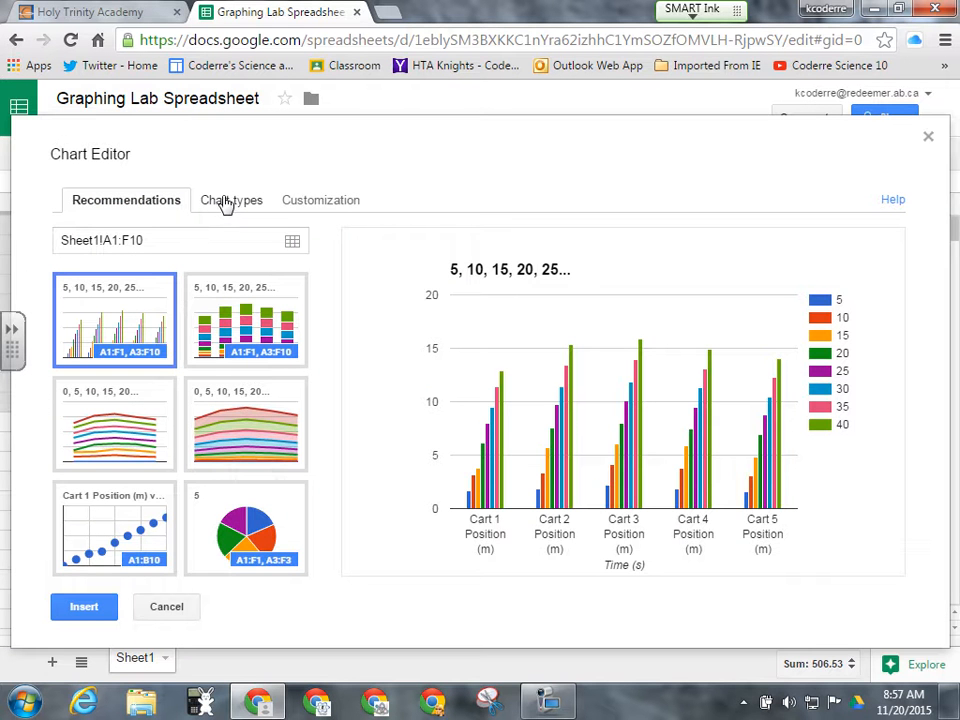
click(226, 205)
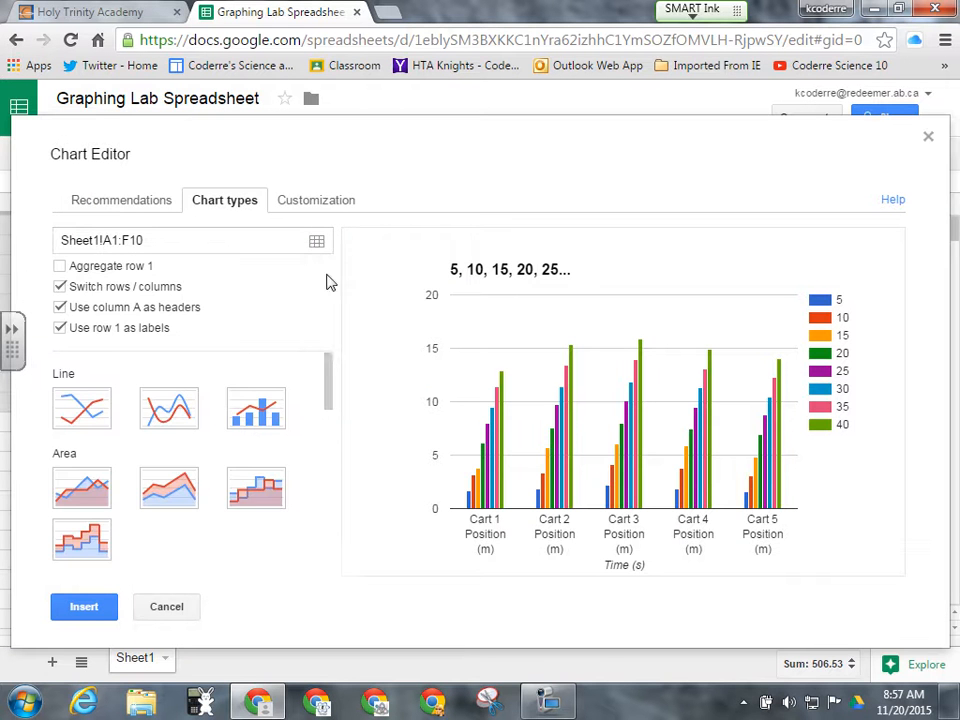
drag(330, 364, 338, 463)
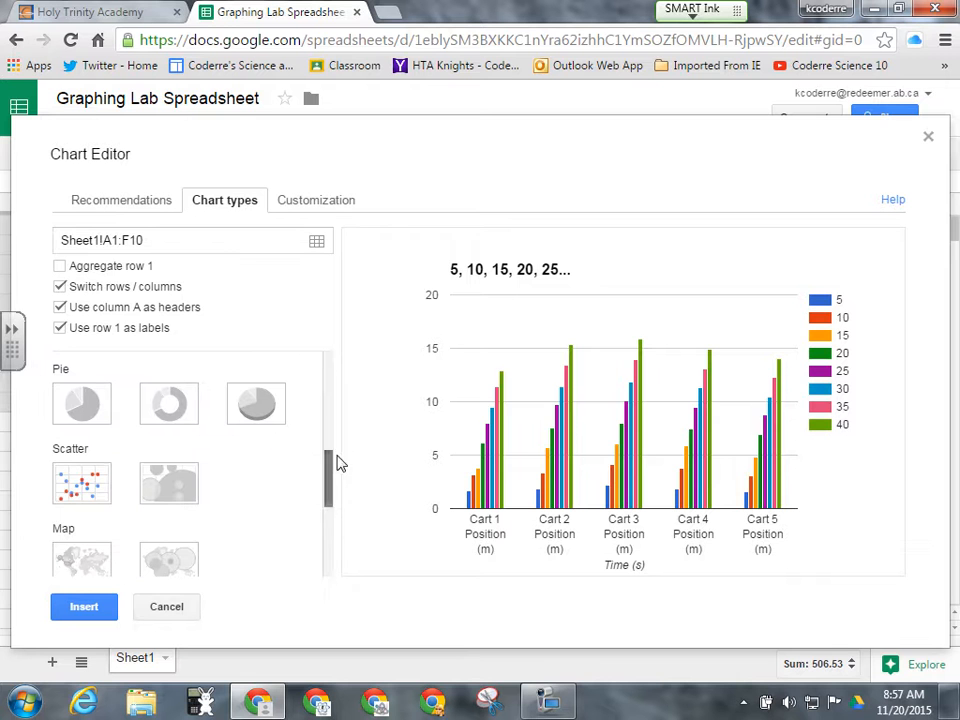
click(69, 495)
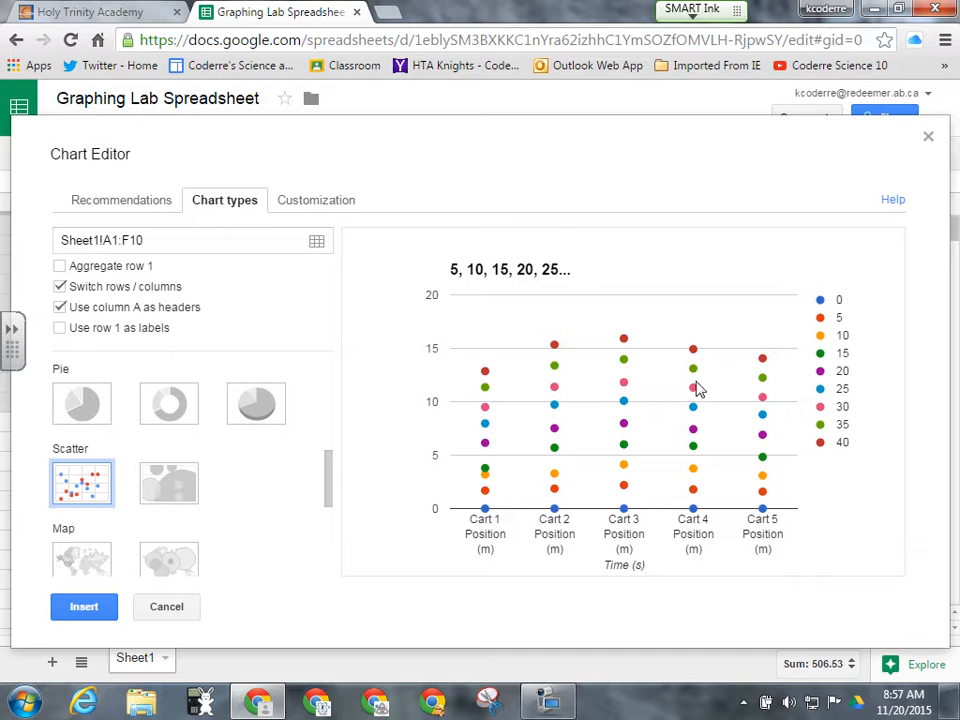
Step: Turn off switching of rows and columns so that each cart is plotted as its own series against time
click(60, 287)
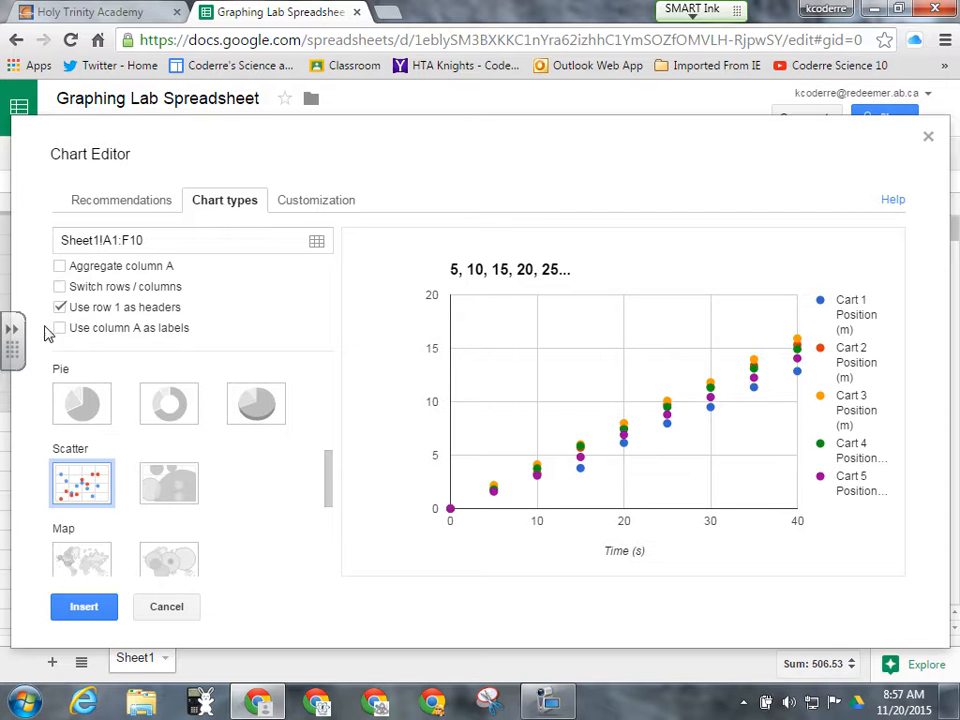
click(60, 287)
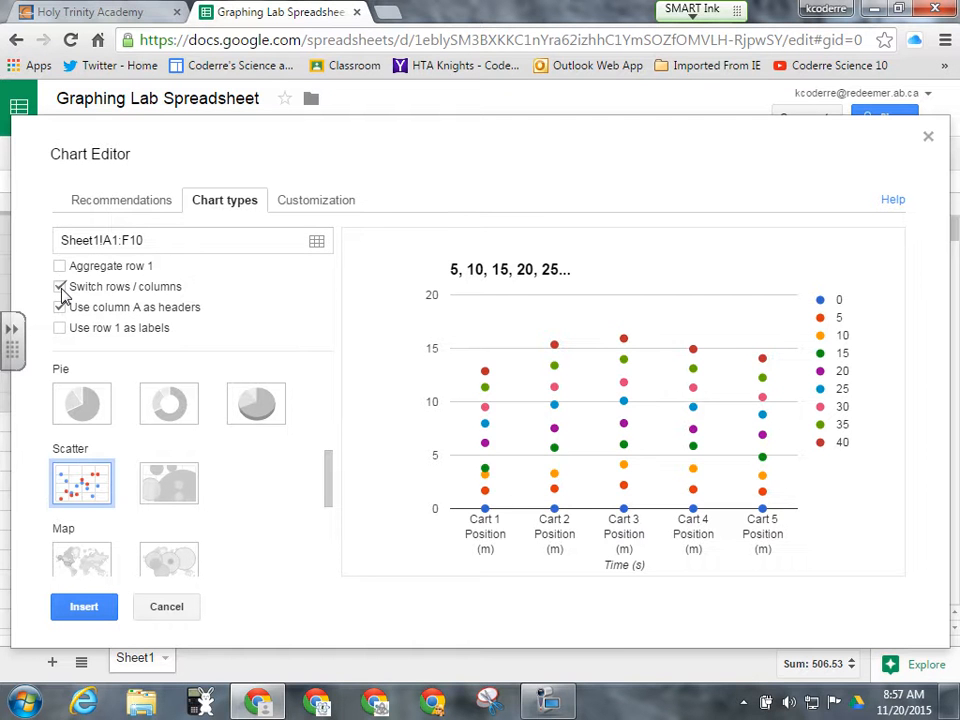
click(60, 287)
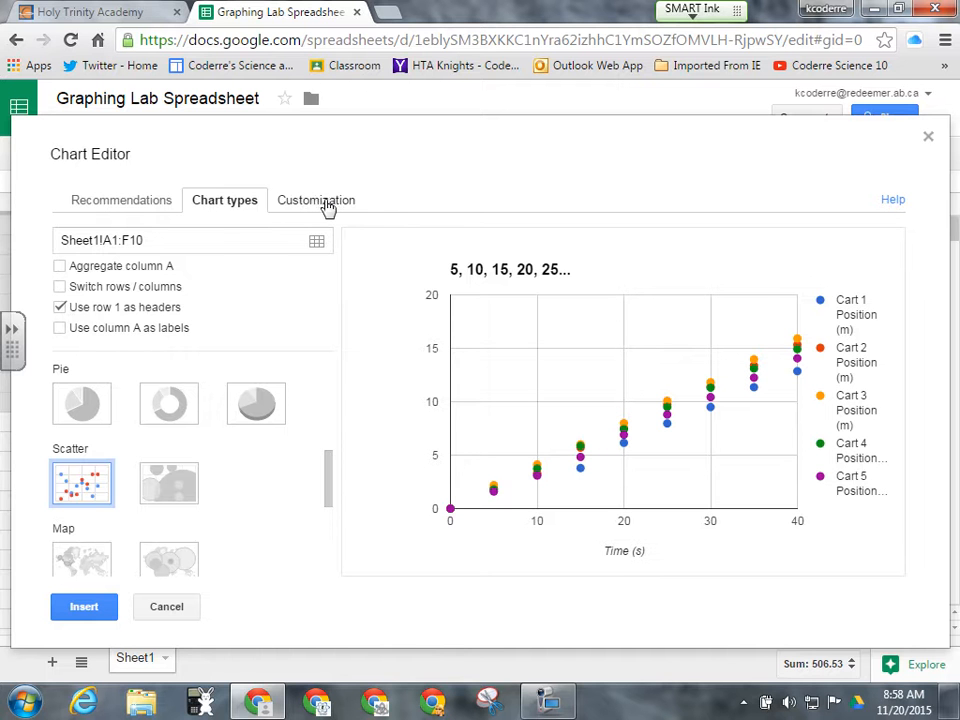
Step: Replace the chart title with "Graphing Lab Position vs. Time"
click(327, 207)
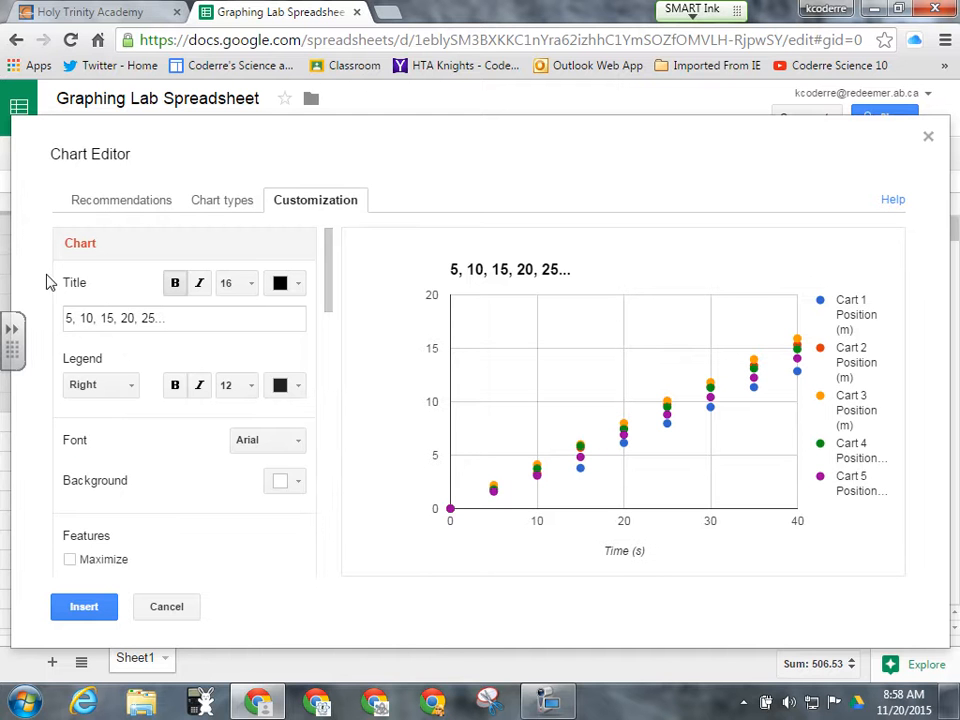
drag(180, 318, 57, 334)
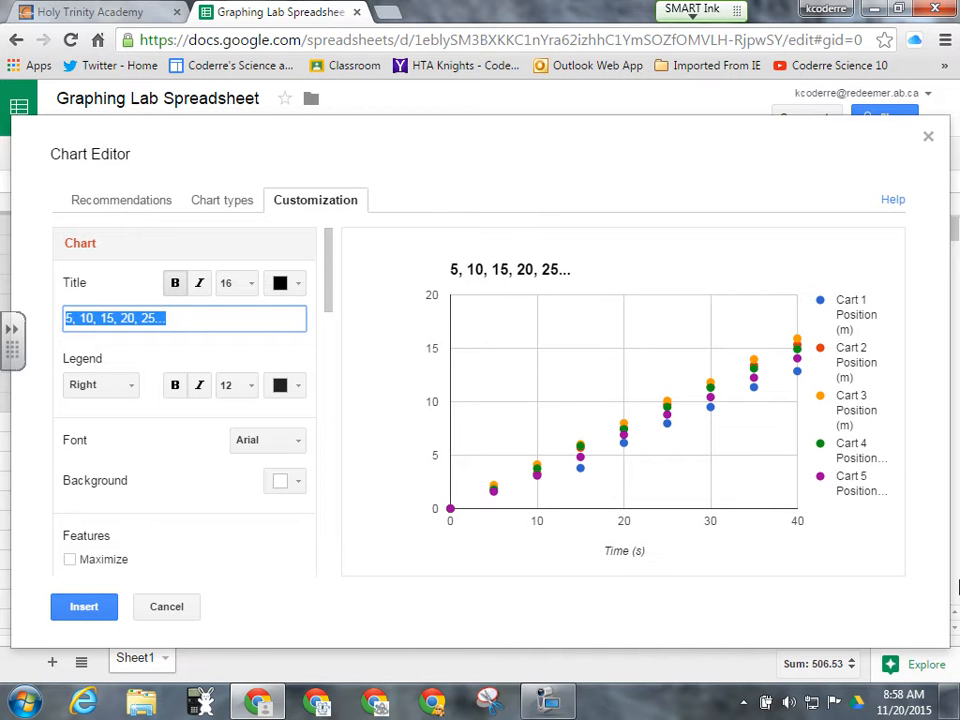
text(Grap)
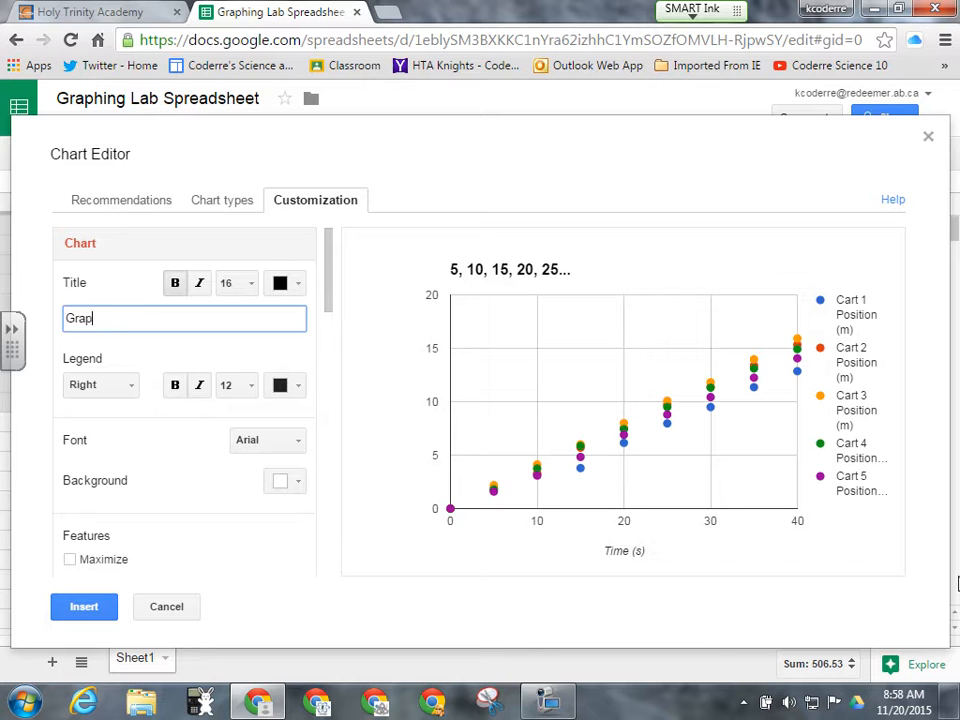
text(hing Lab Position vs. Time)
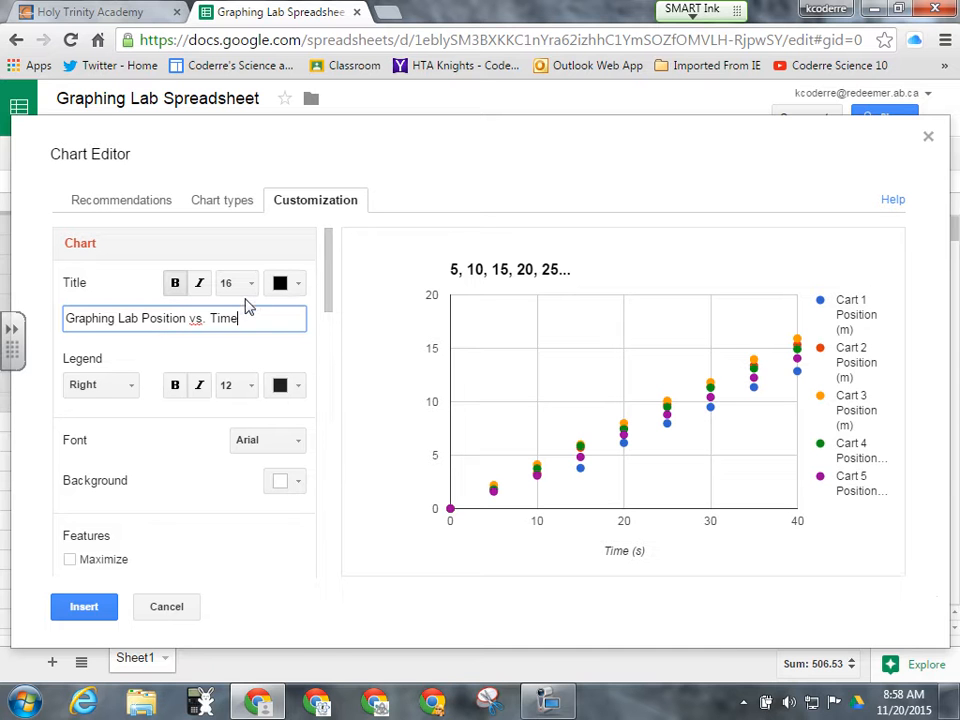
Step: Try red as the chart title's colour and set it back to black
click(298, 286)
click(298, 337)
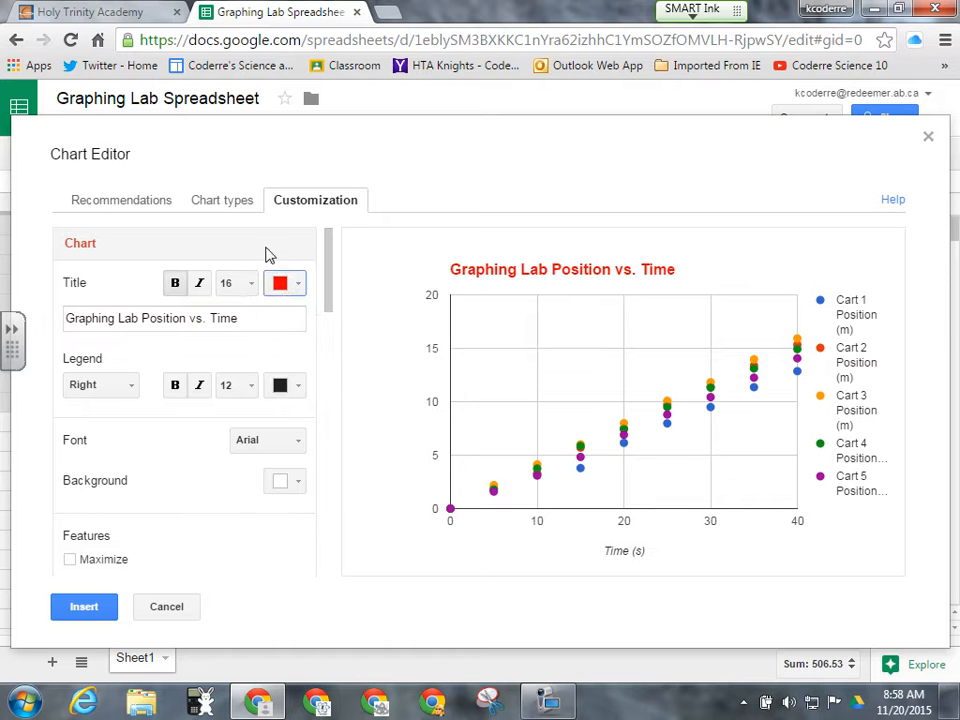
click(296, 288)
click(282, 318)
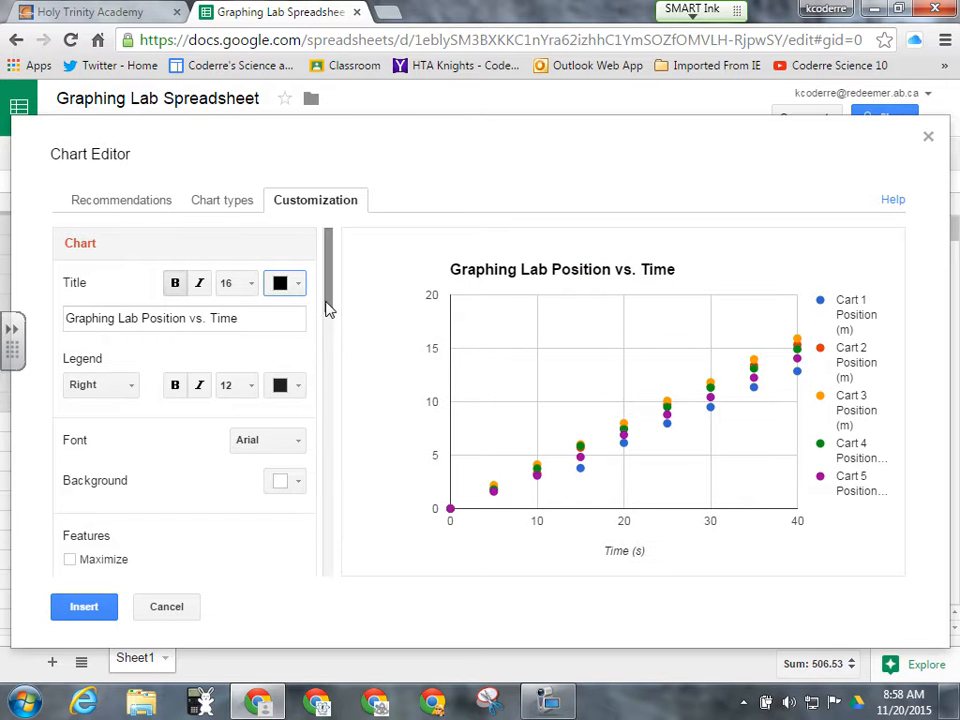
Step: Set the horizontal axis's minor gridlines to 10
scroll(330, 308, down, 1)
drag(330, 308, 323, 385)
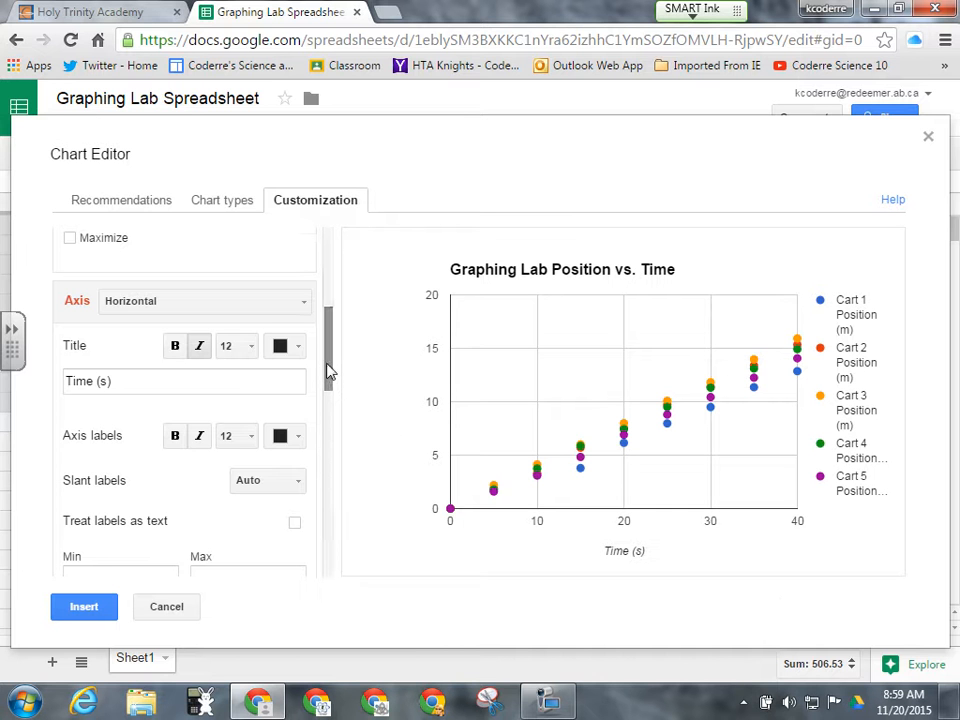
drag(332, 371, 336, 435)
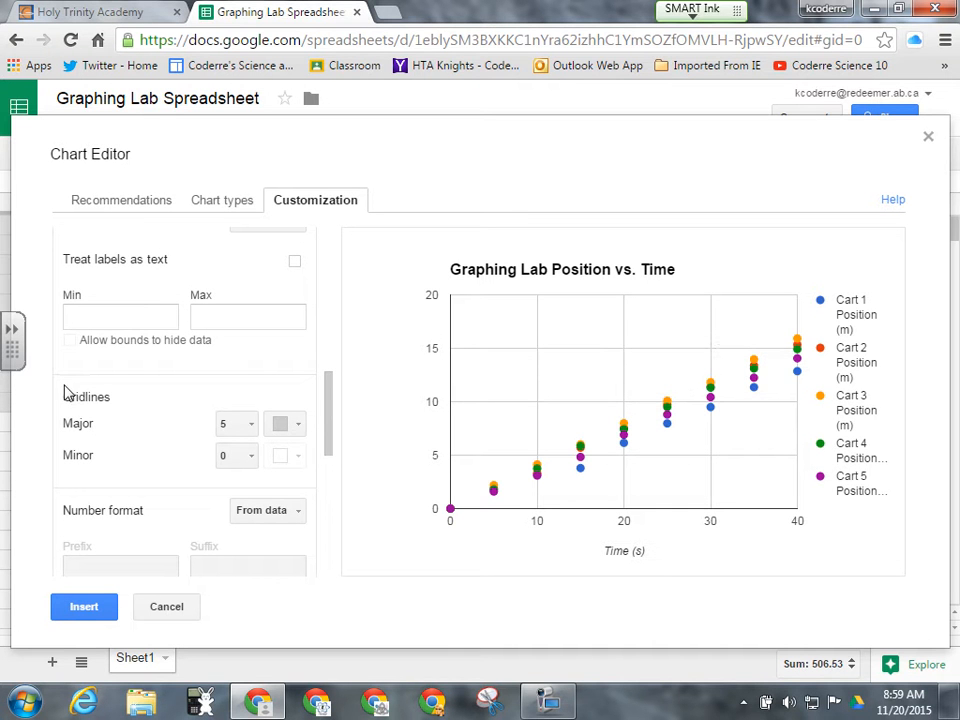
drag(330, 435, 349, 422)
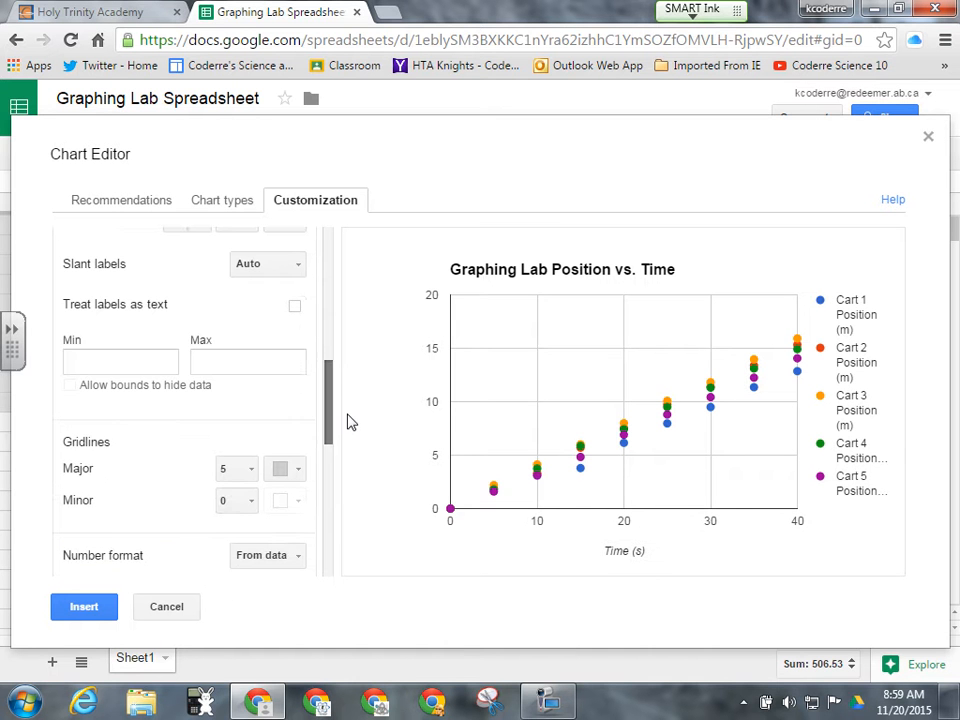
click(253, 506)
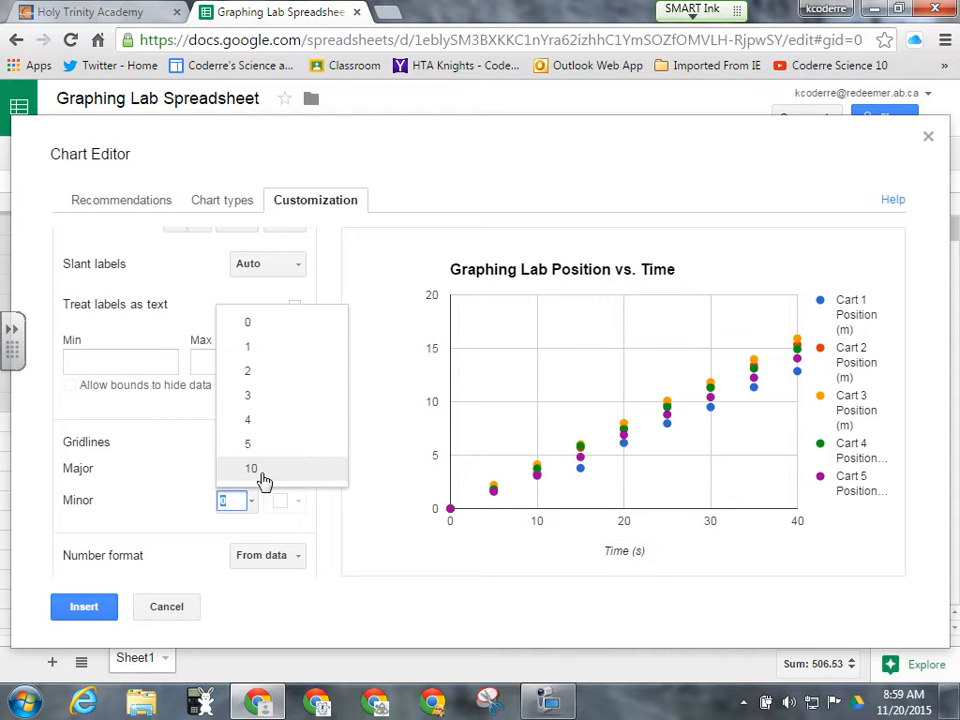
click(262, 474)
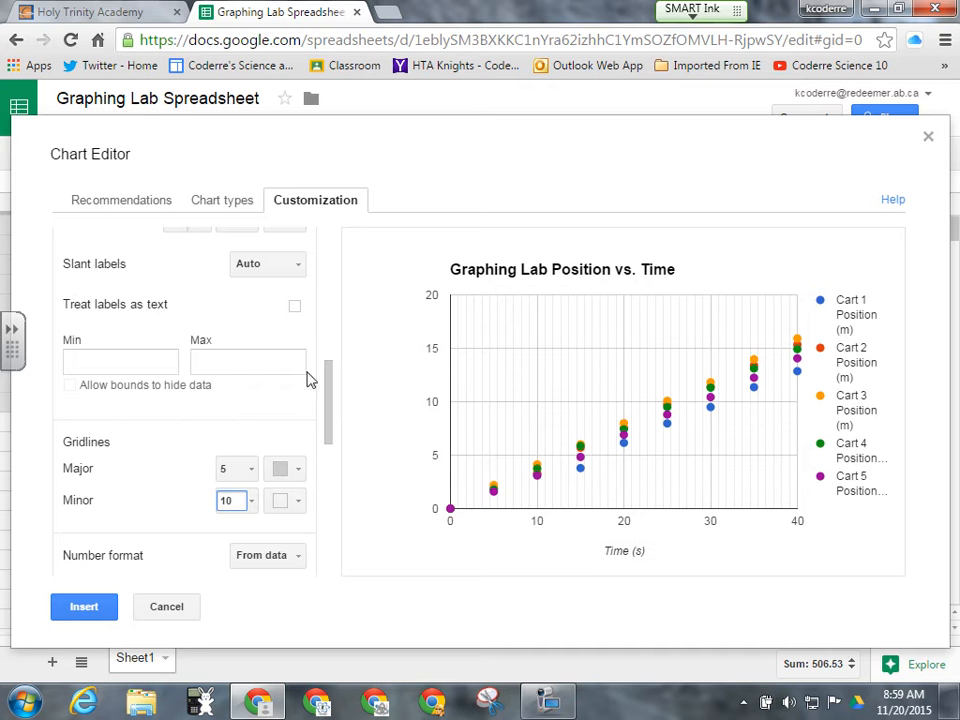
Step: Give the left vertical axis the title "Position (m)"
drag(331, 418, 339, 369)
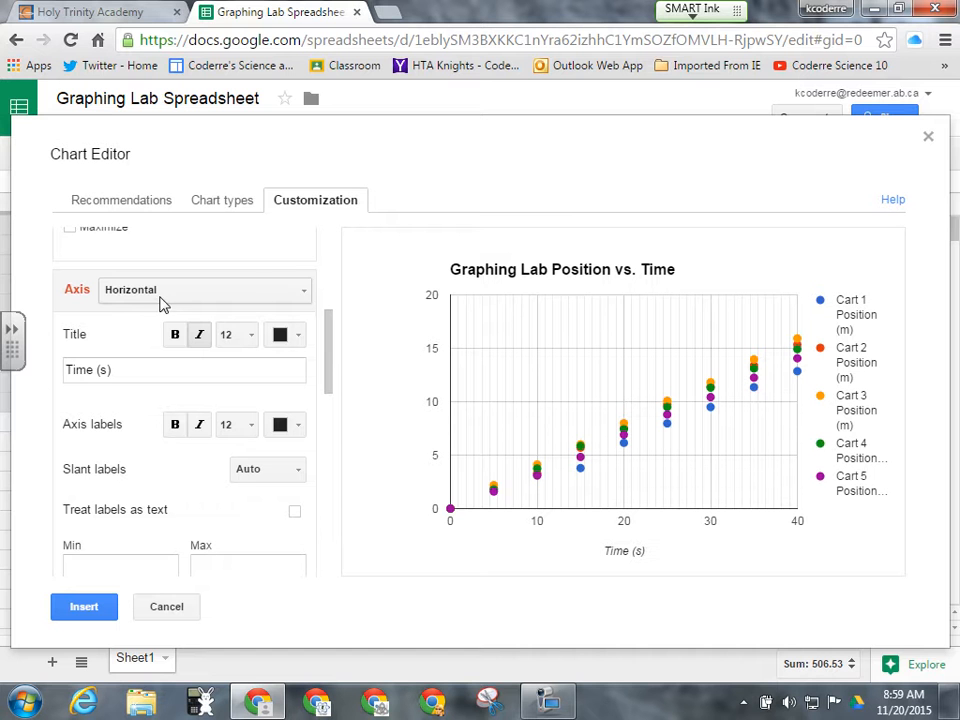
click(304, 291)
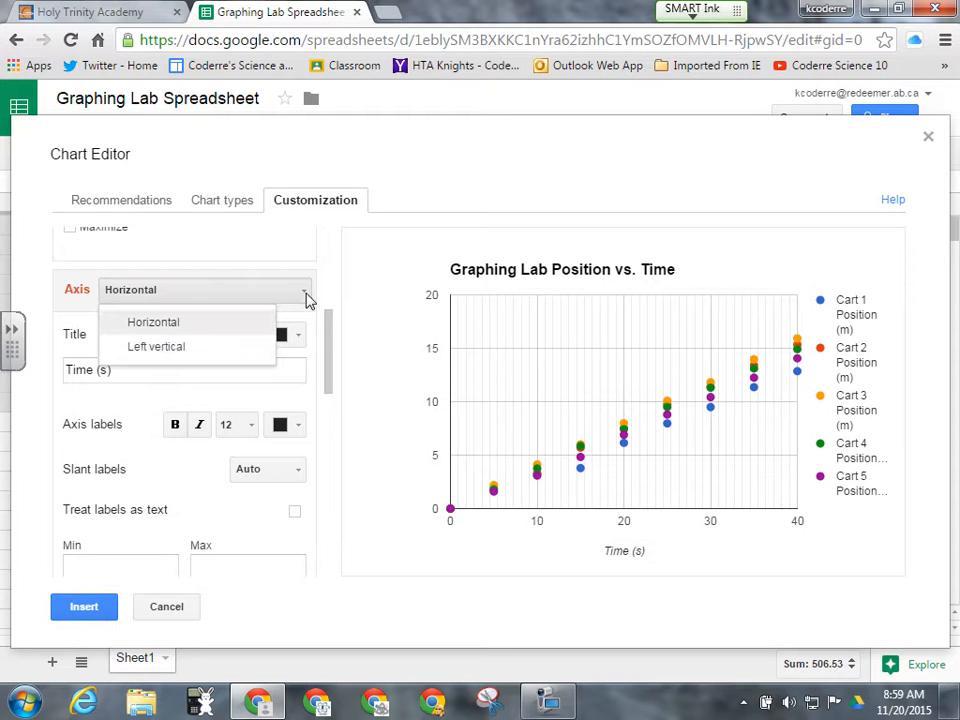
click(158, 348)
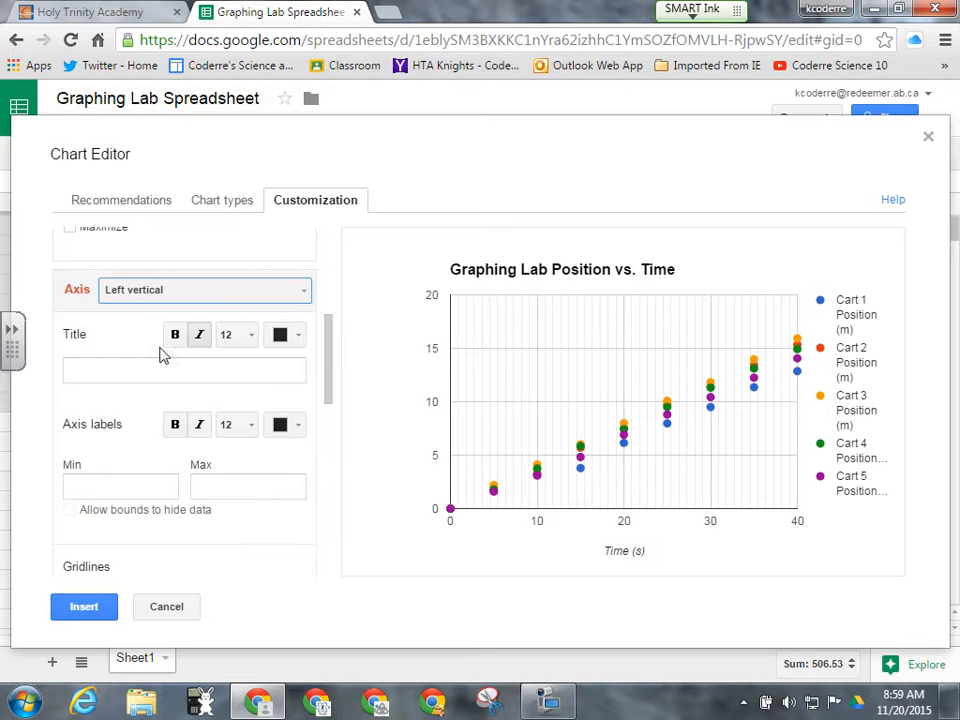
click(131, 372)
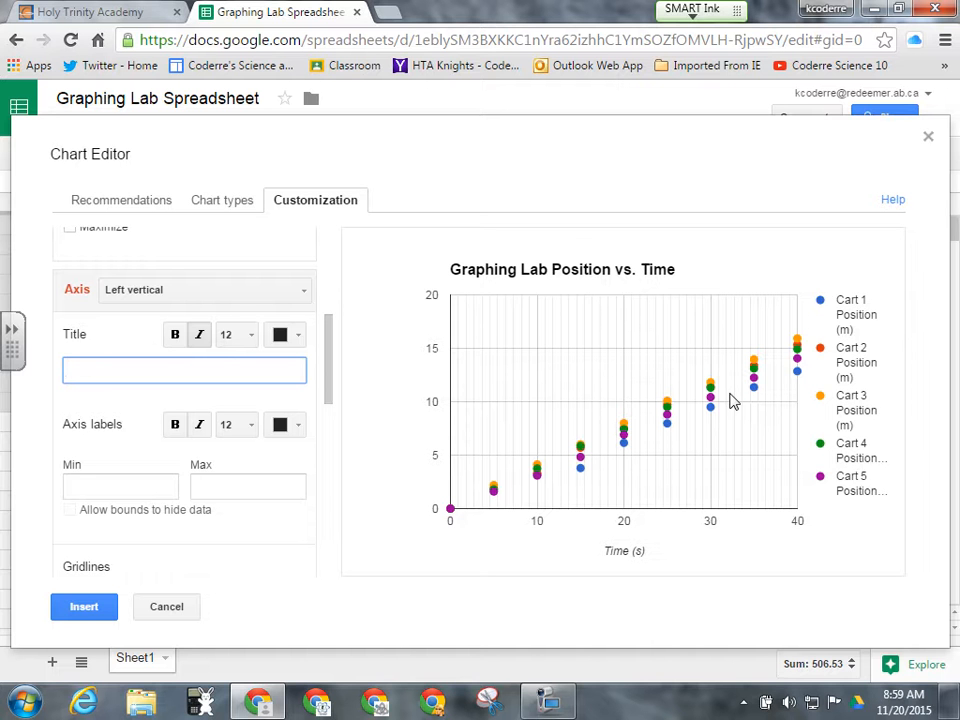
text(Position (m))
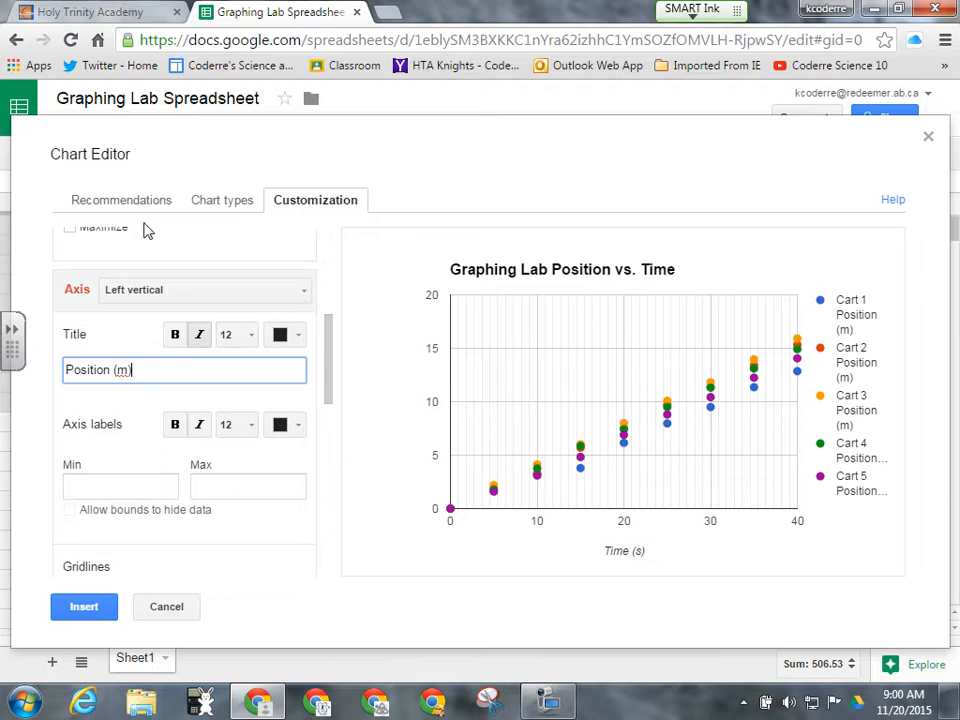
Step: Set the left vertical axis's minor gridlines to 10
drag(330, 390, 332, 410)
click(251, 557)
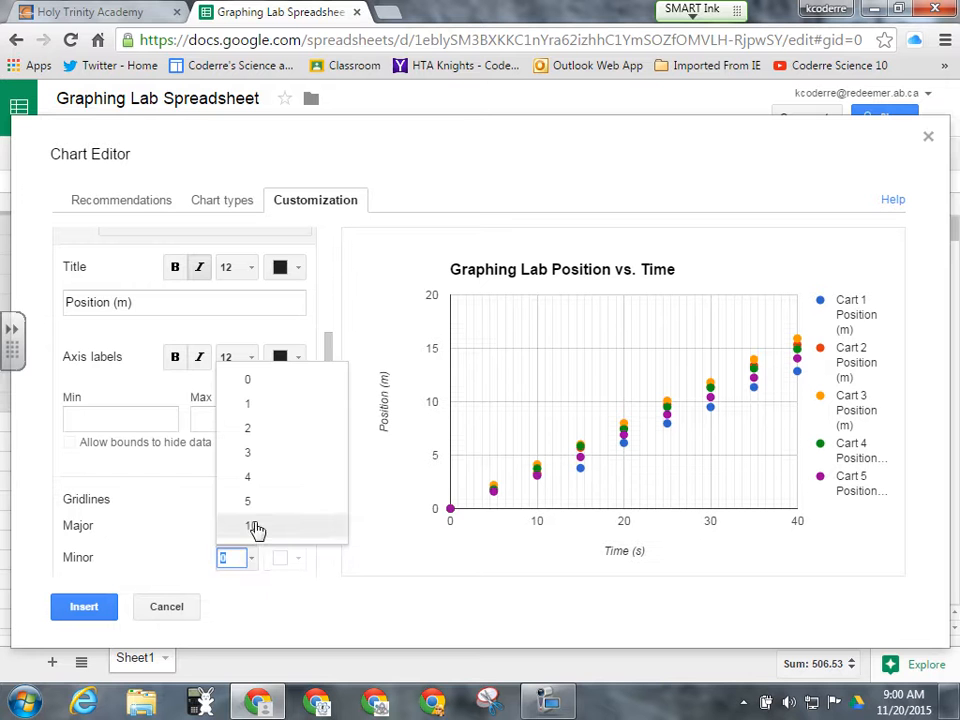
click(255, 527)
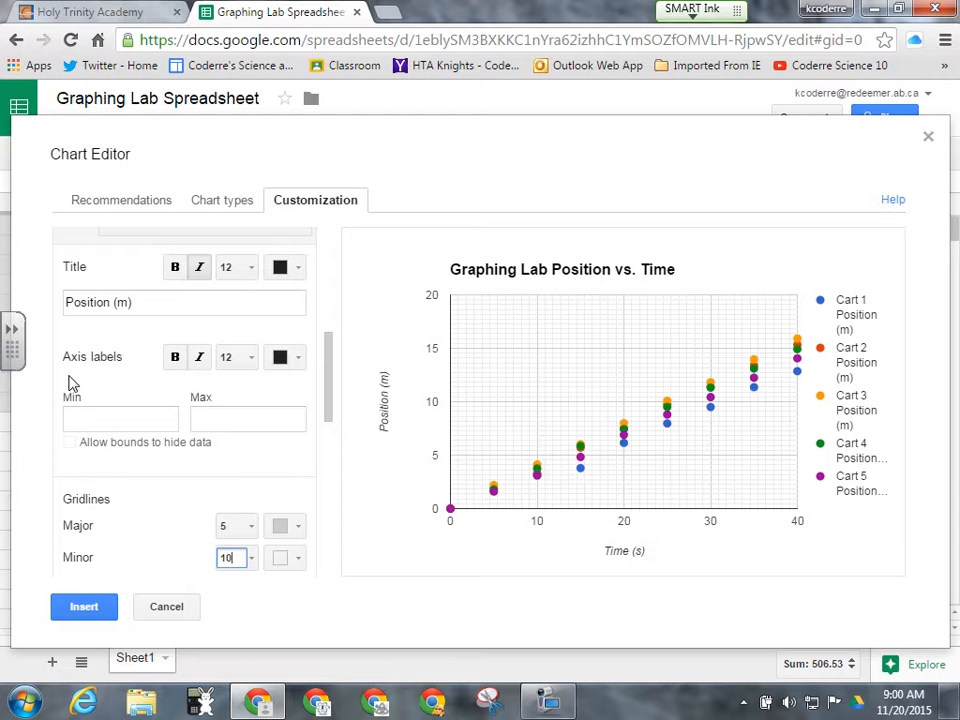
Step: Review the left vertical axis's remaining settings, including the number format and the available scale options
click(333, 392)
drag(333, 392, 333, 397)
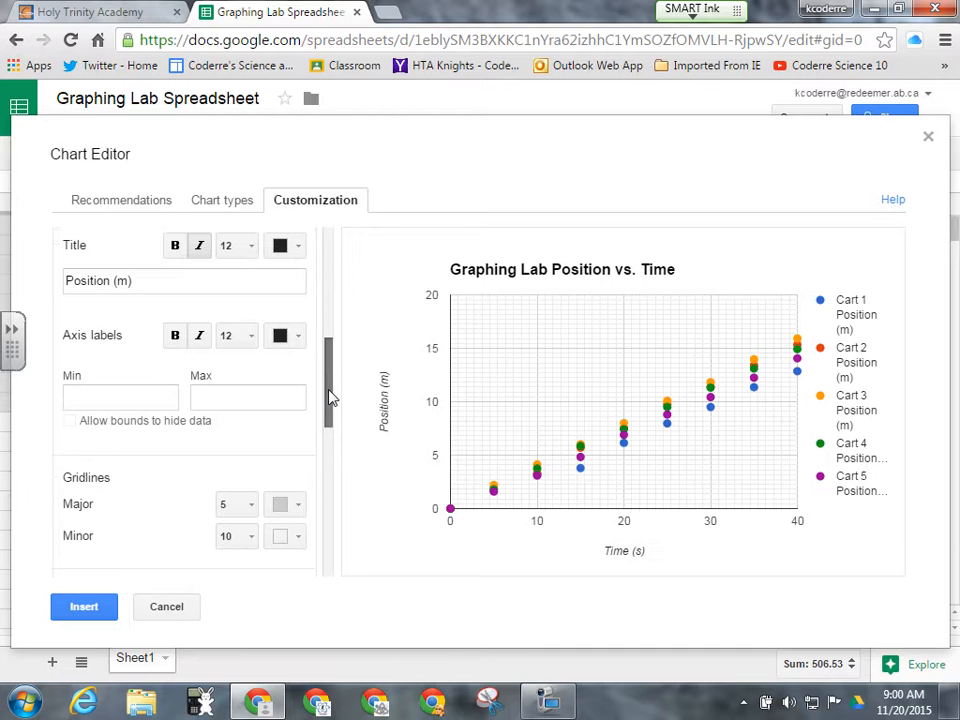
drag(333, 397, 334, 392)
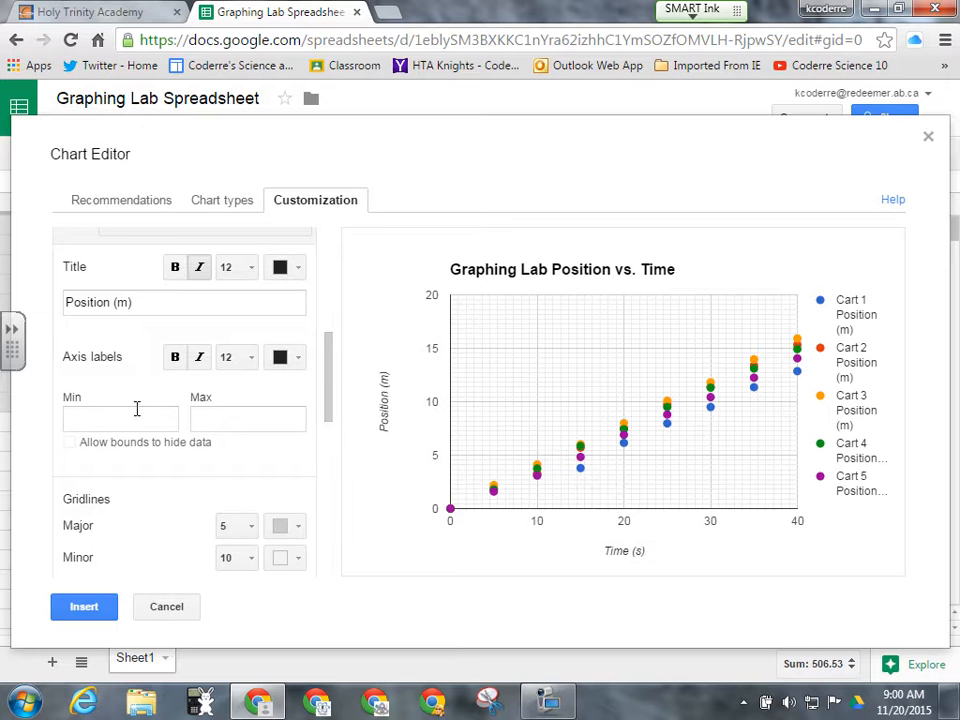
scroll(300, 360, up, 1)
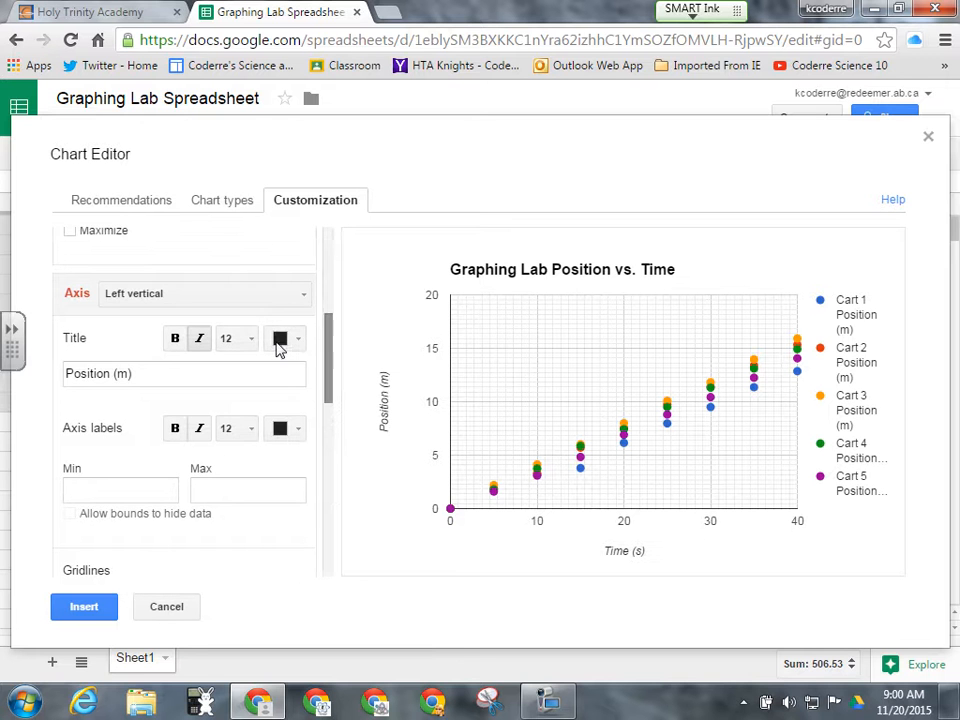
scroll(332, 375, down, 3)
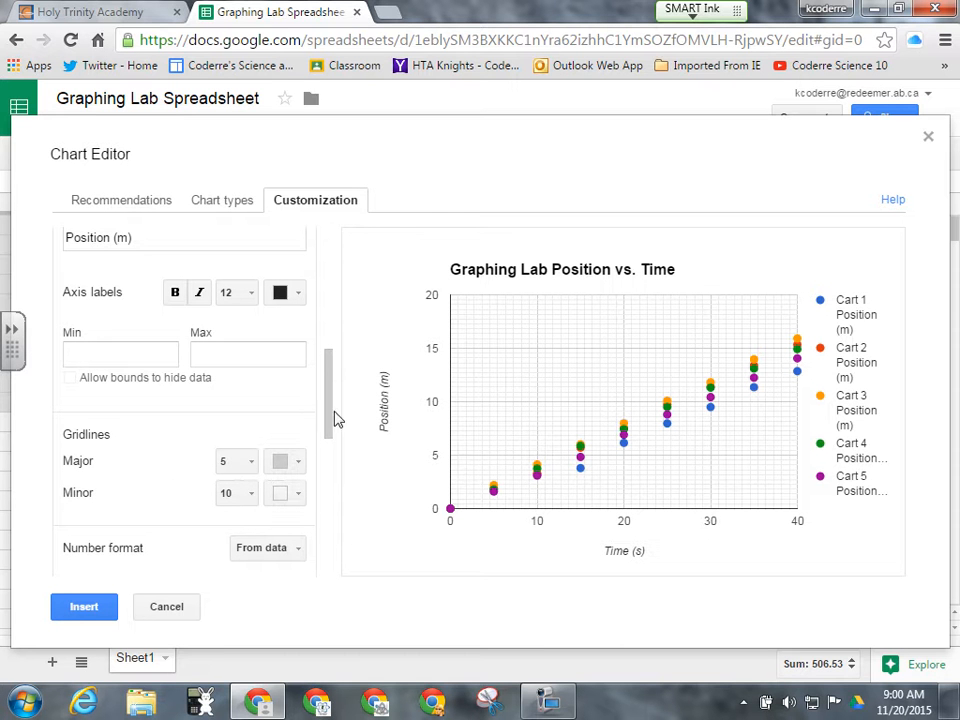
drag(333, 396, 332, 435)
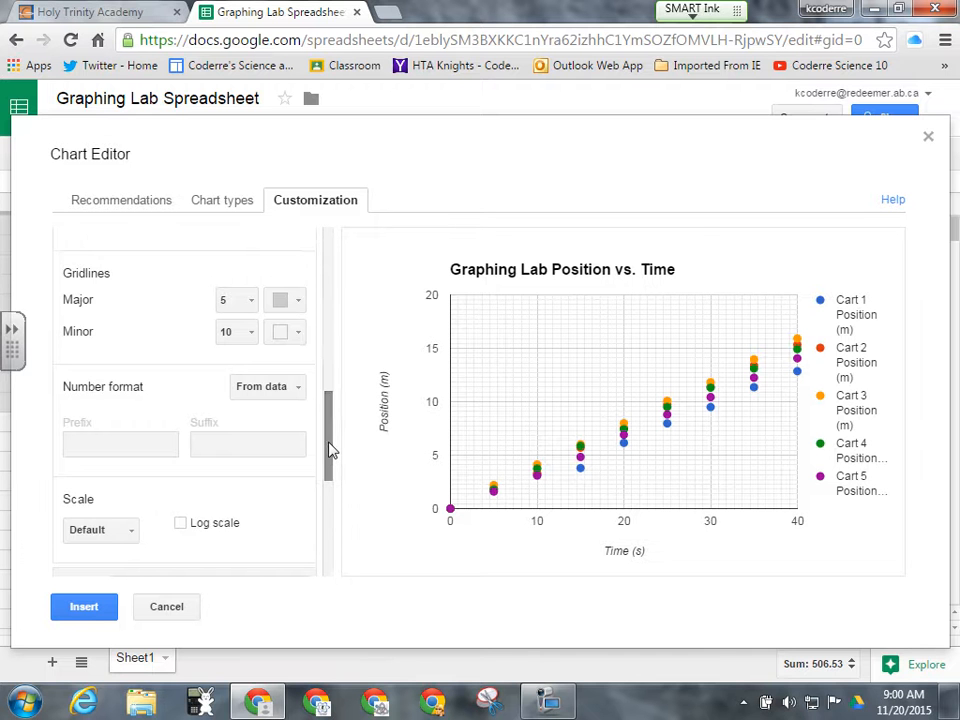
drag(330, 450, 331, 486)
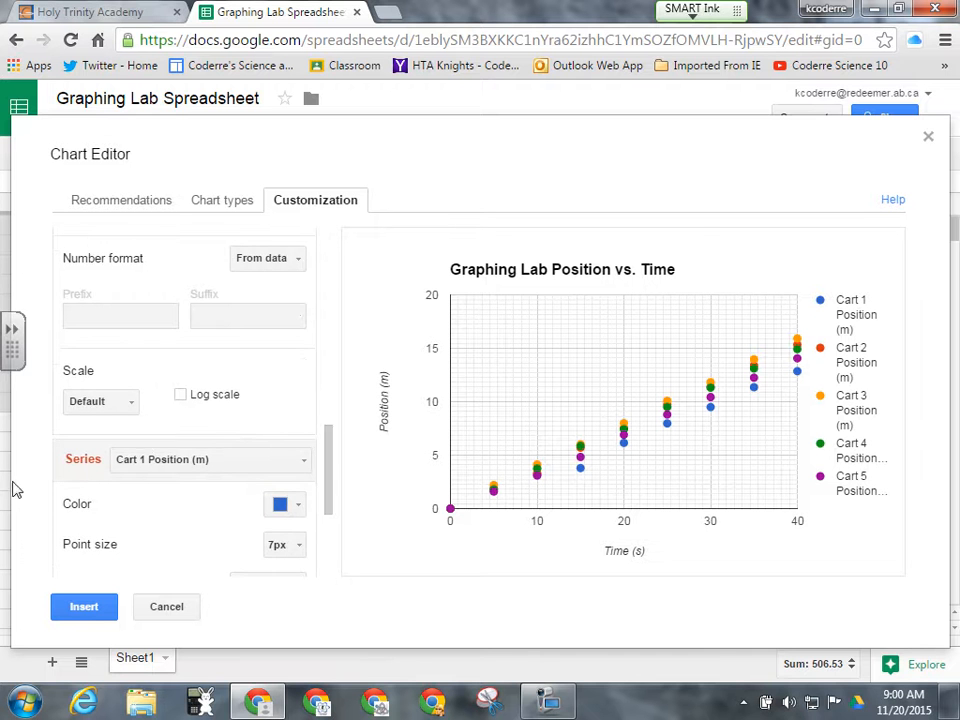
click(131, 402)
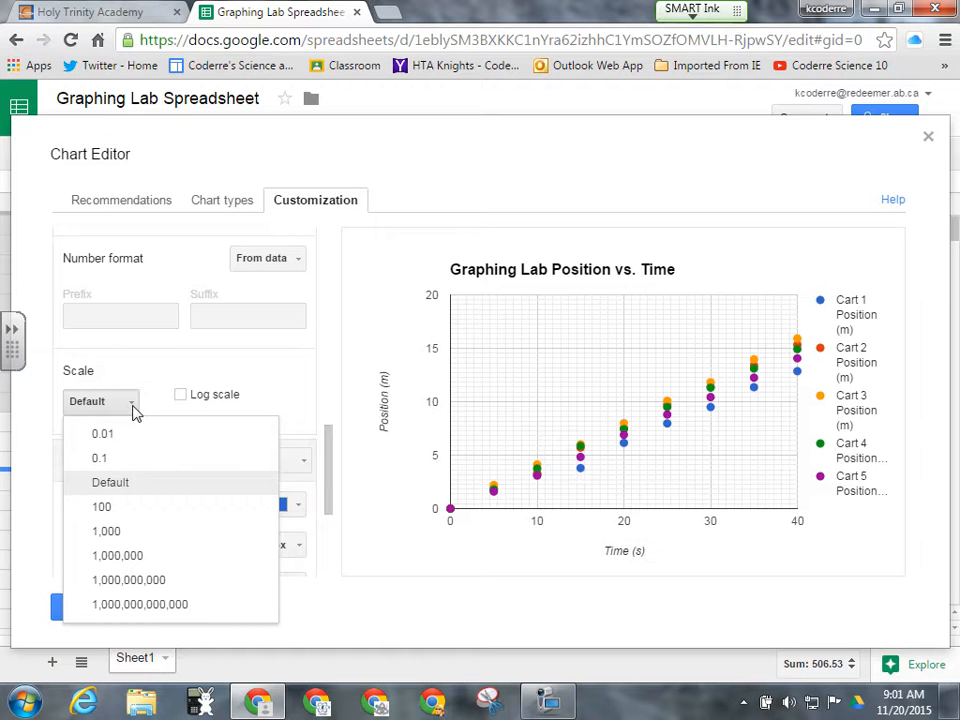
click(133, 403)
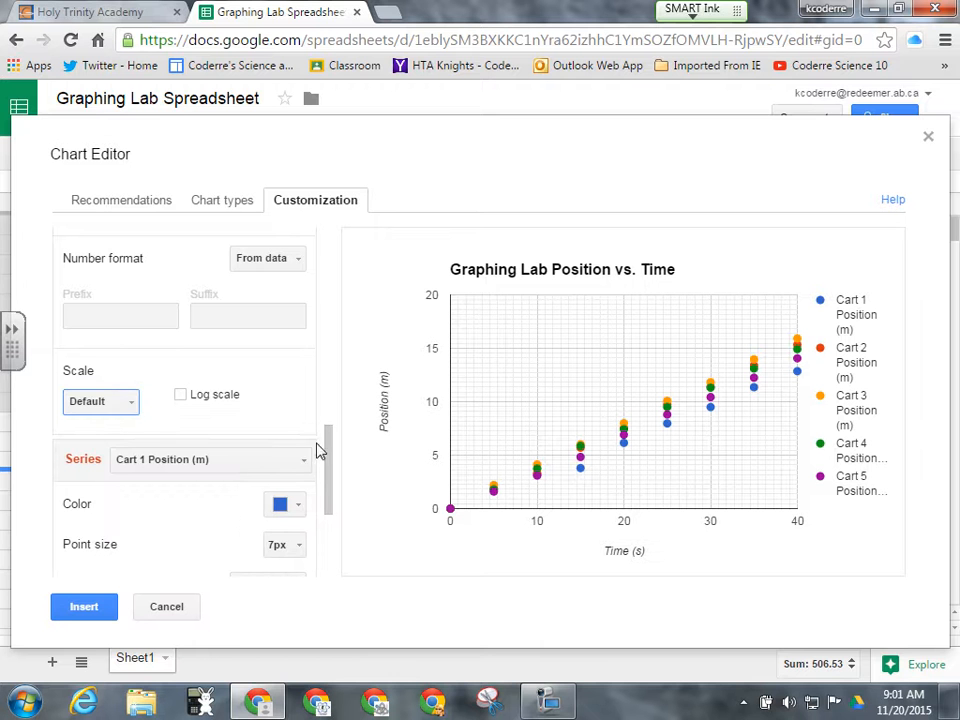
Step: Change the point shape of the Cart 1 Position (m) series to Star
drag(331, 477, 328, 514)
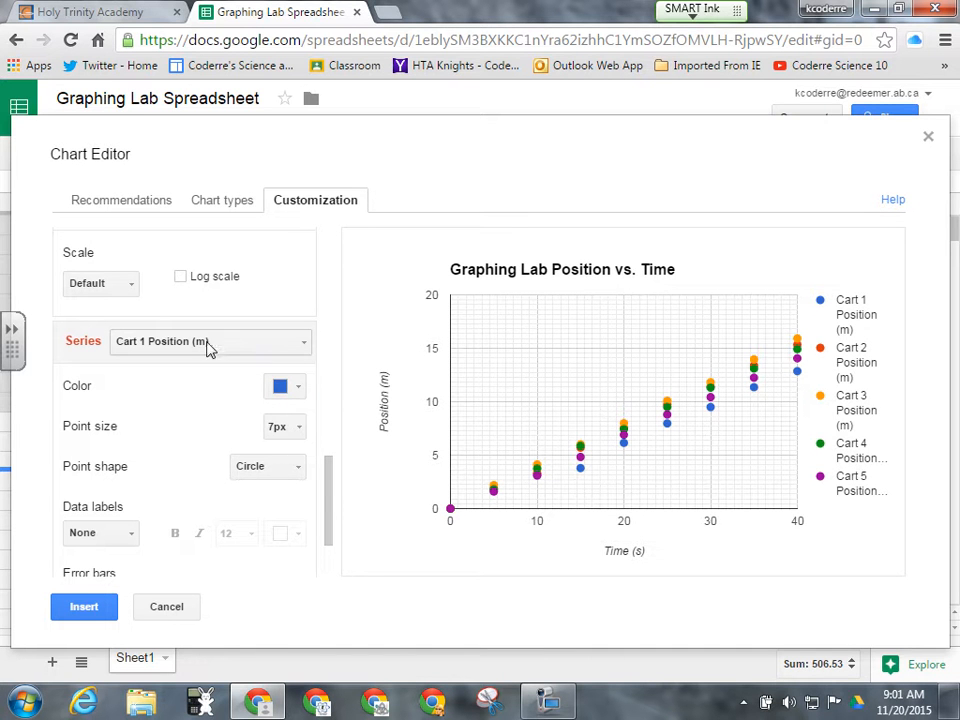
click(307, 344)
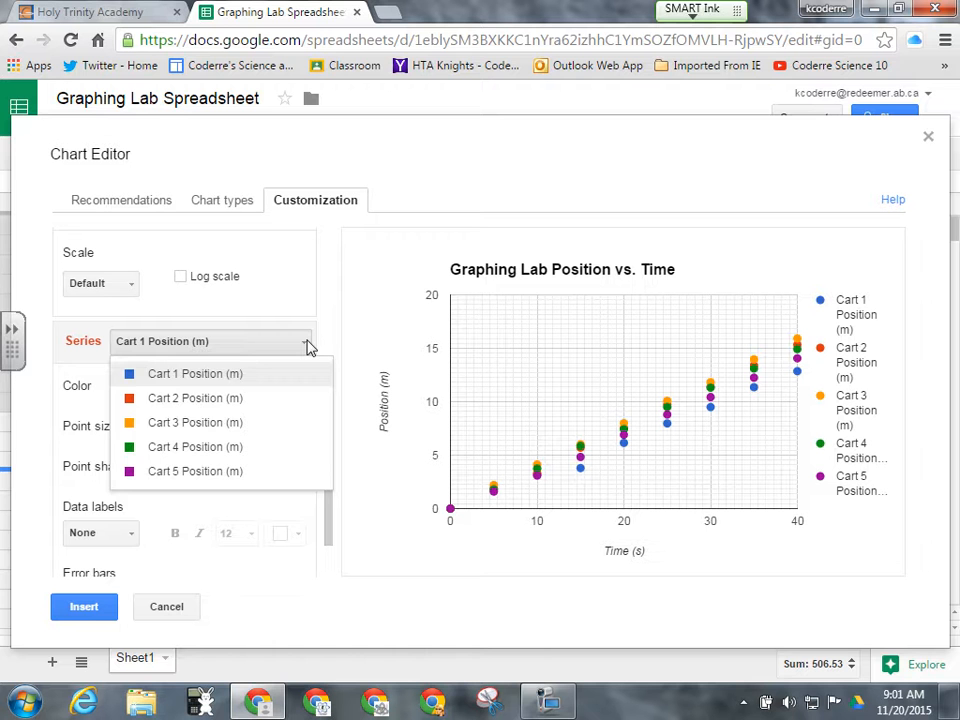
click(308, 346)
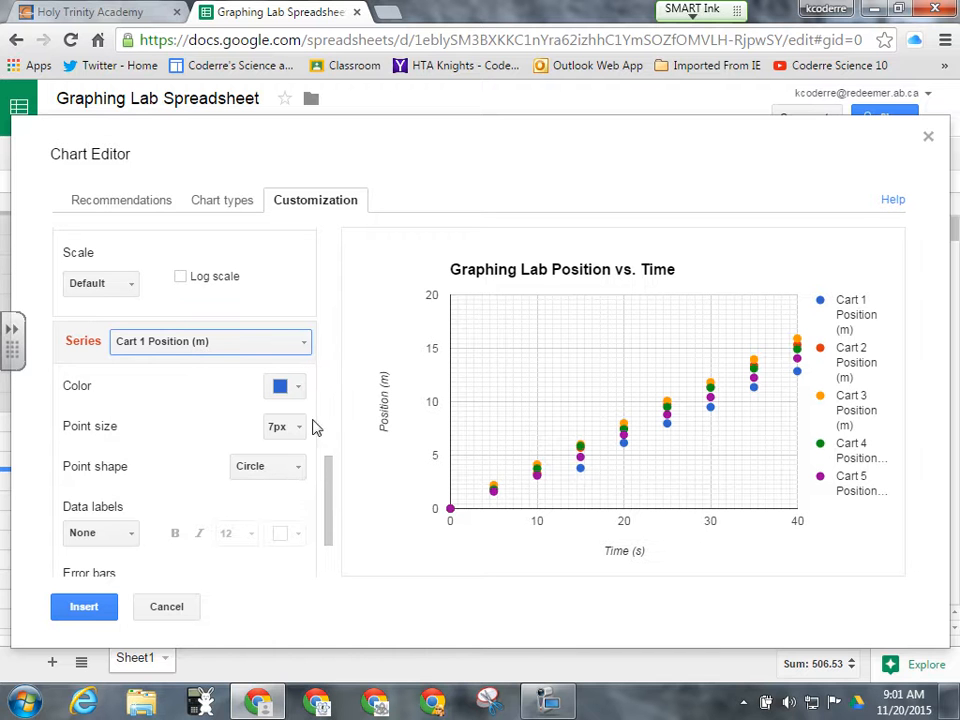
click(297, 473)
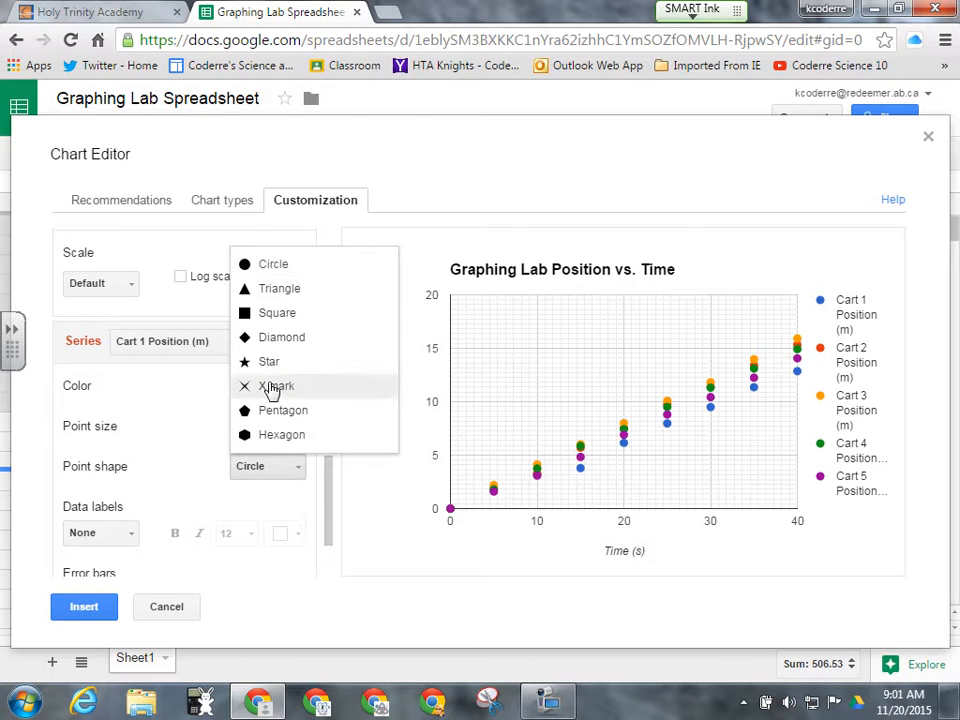
click(268, 363)
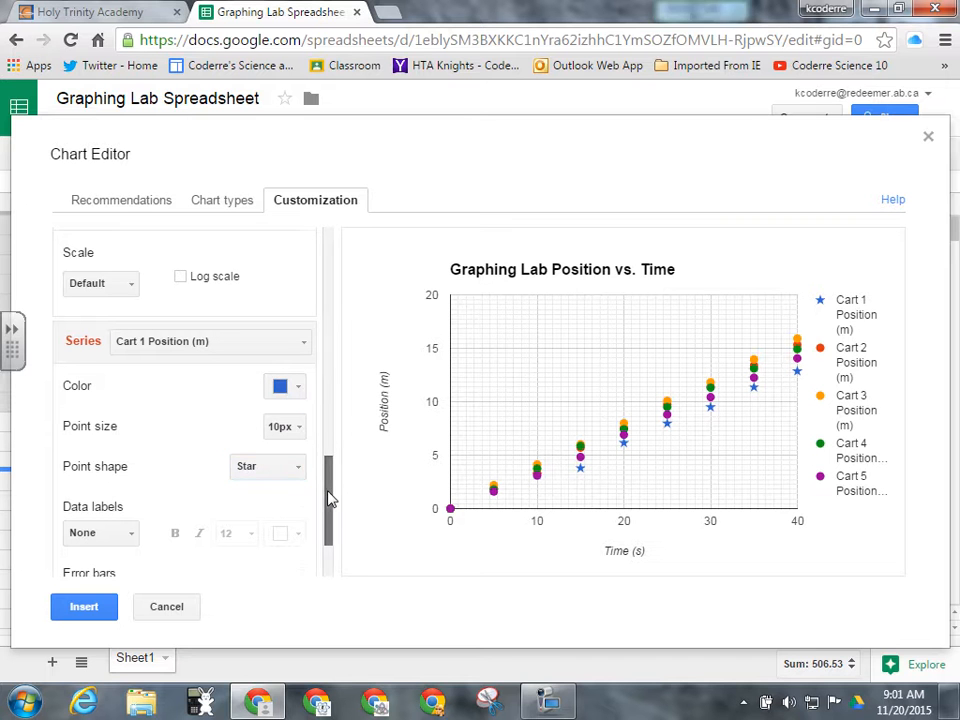
Step: Add a linear trendline to the Cart 1 Position (m) series and label it with its equation
drag(328, 497, 334, 540)
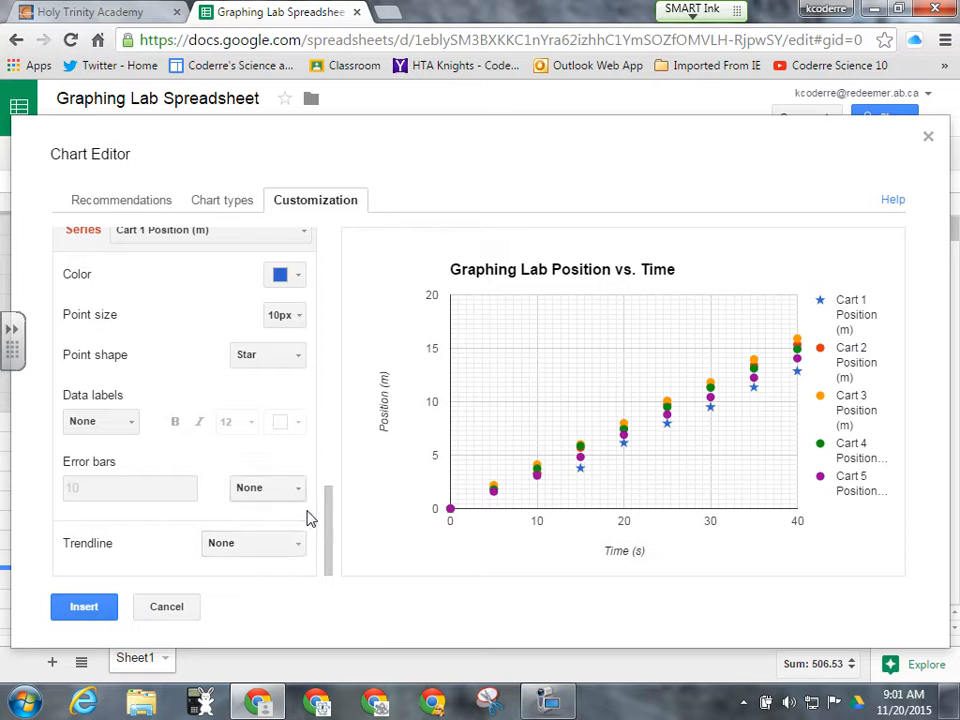
click(300, 546)
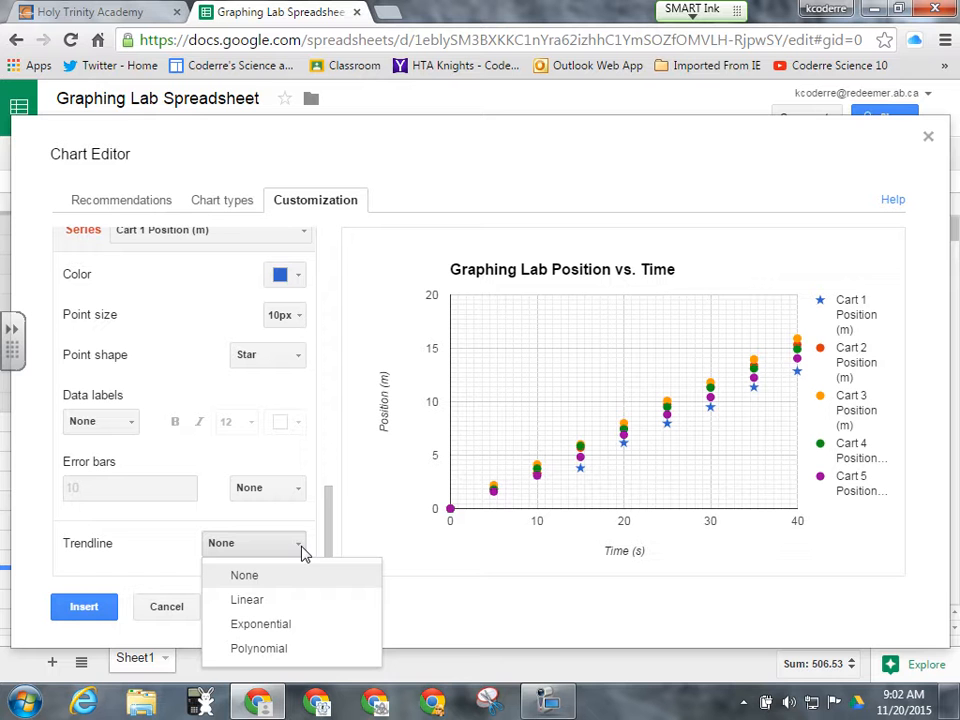
click(262, 600)
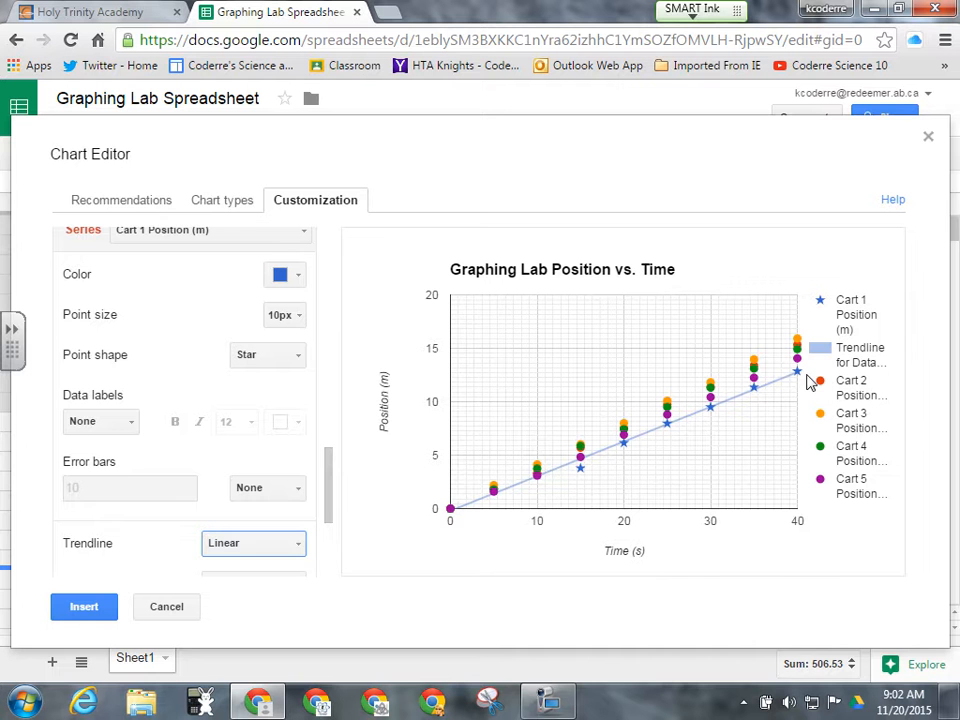
click(328, 478)
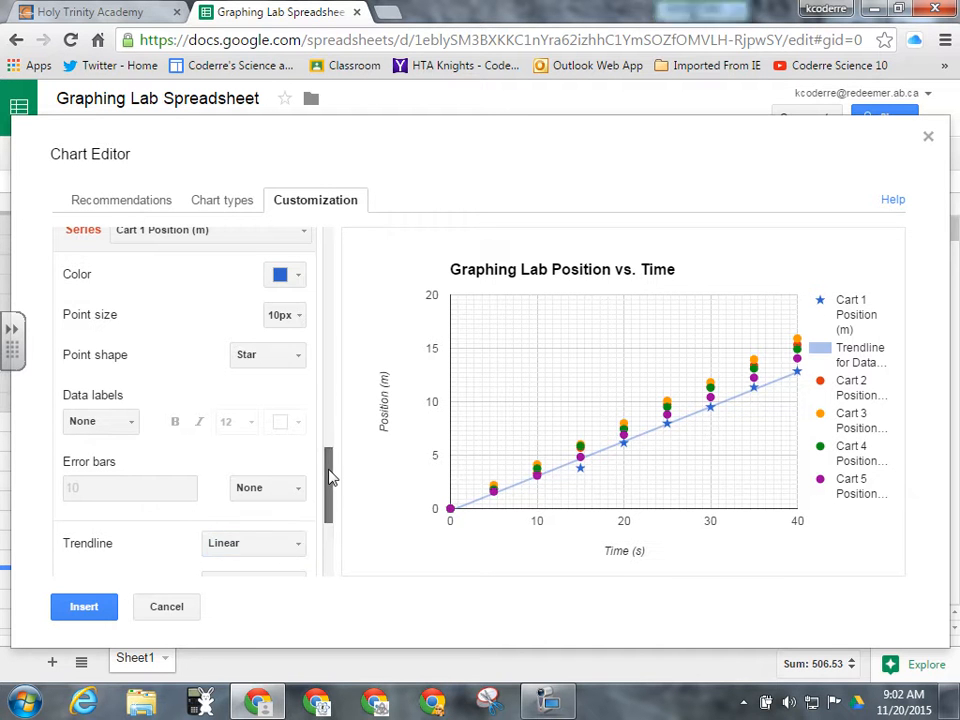
drag(330, 478, 332, 521)
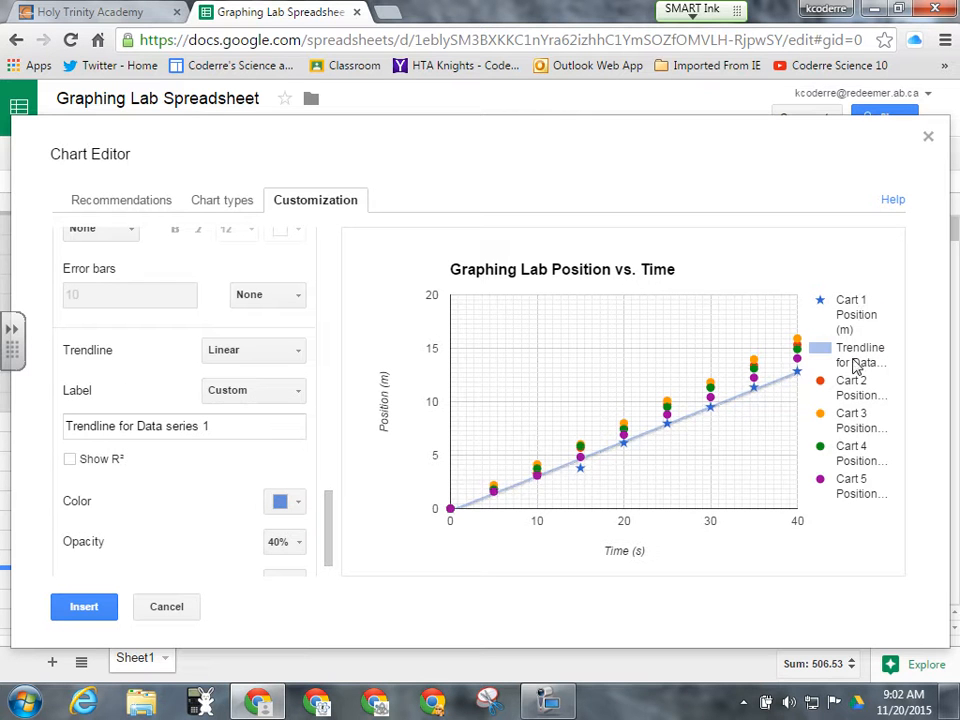
click(302, 397)
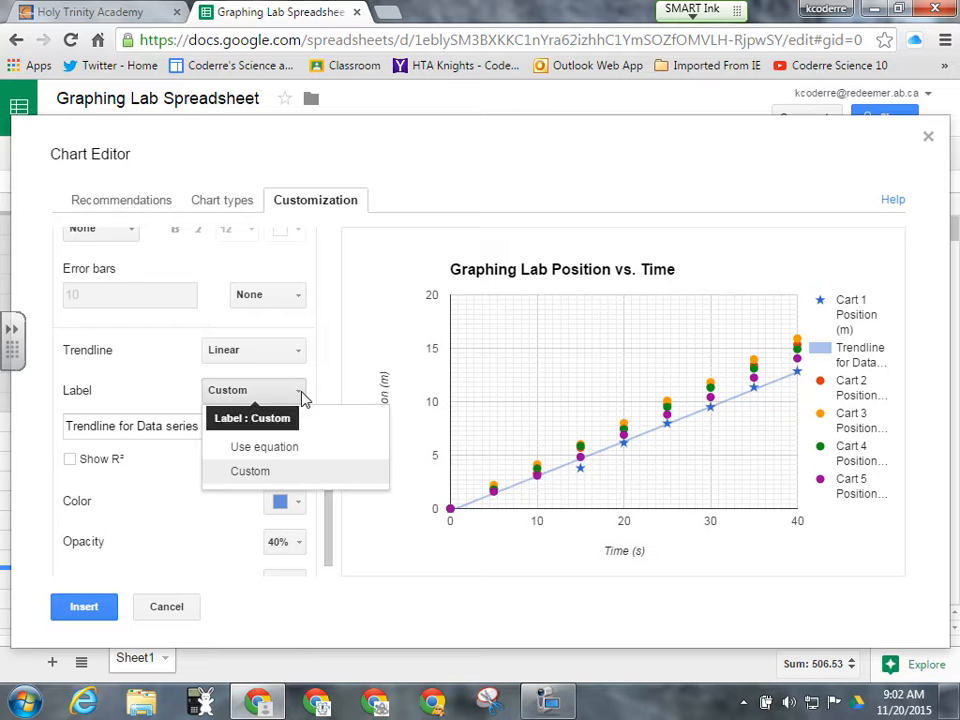
click(277, 451)
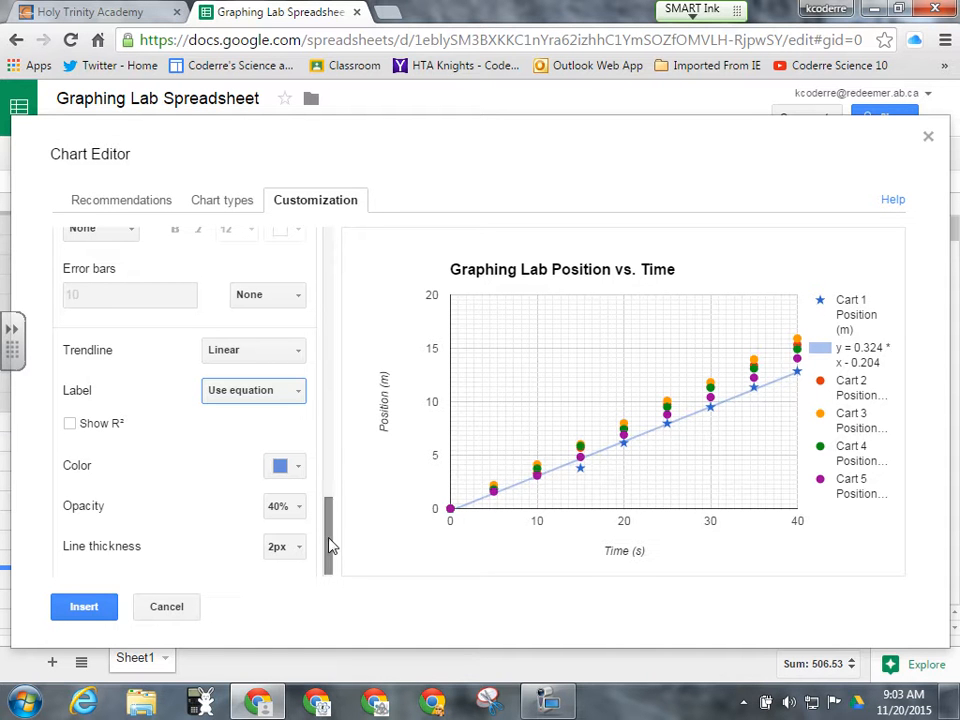
Step: Change the point shape of the Cart 2 Position (m) series to Triangle
drag(333, 545, 335, 482)
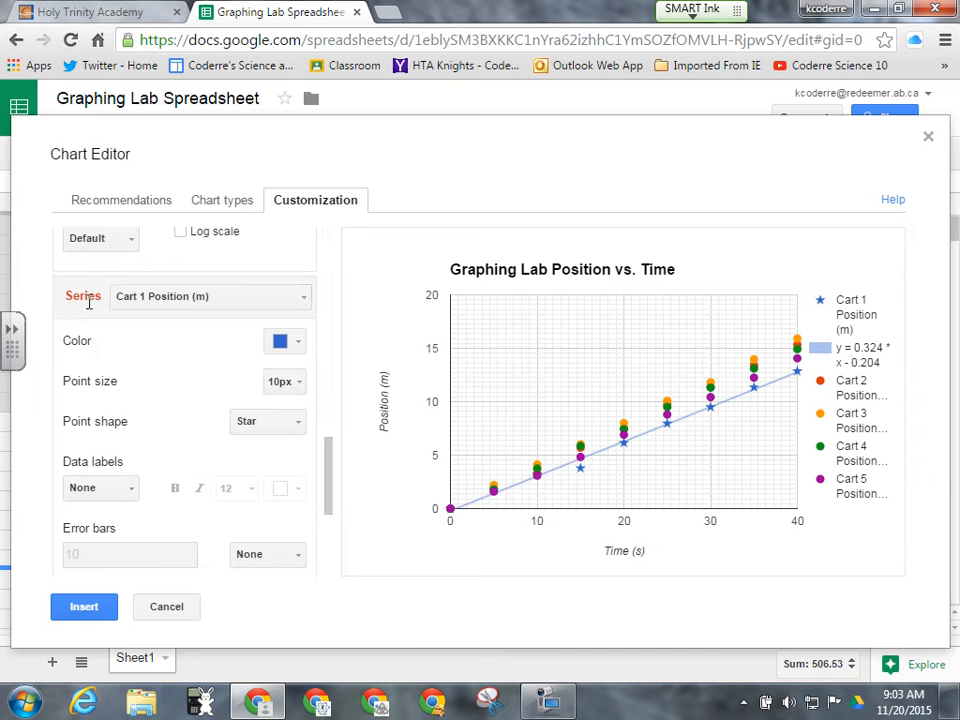
click(303, 299)
click(221, 358)
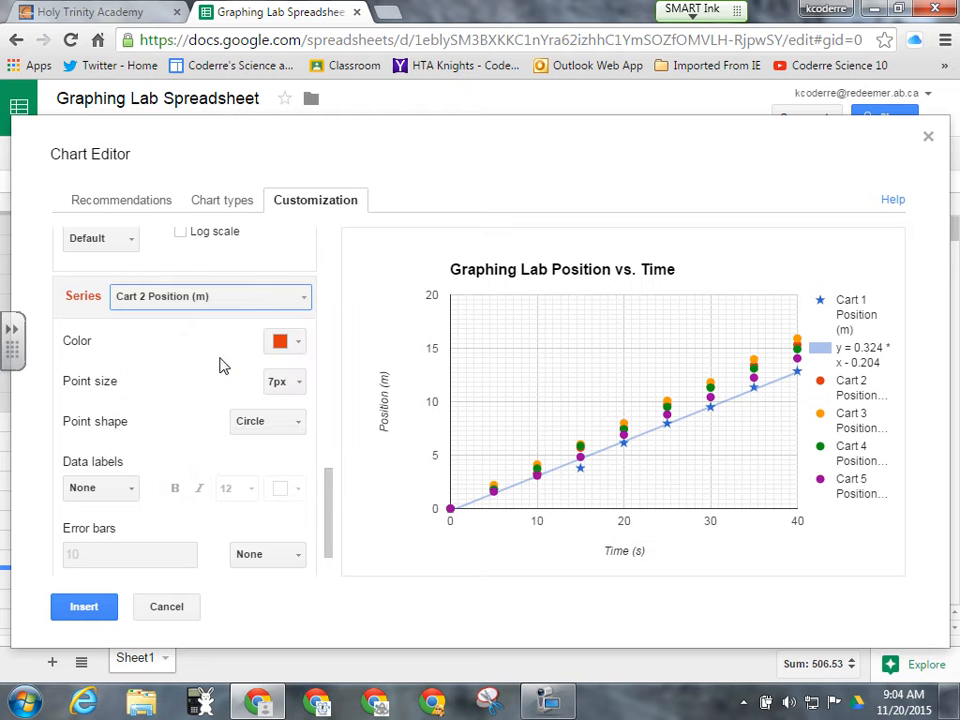
click(300, 345)
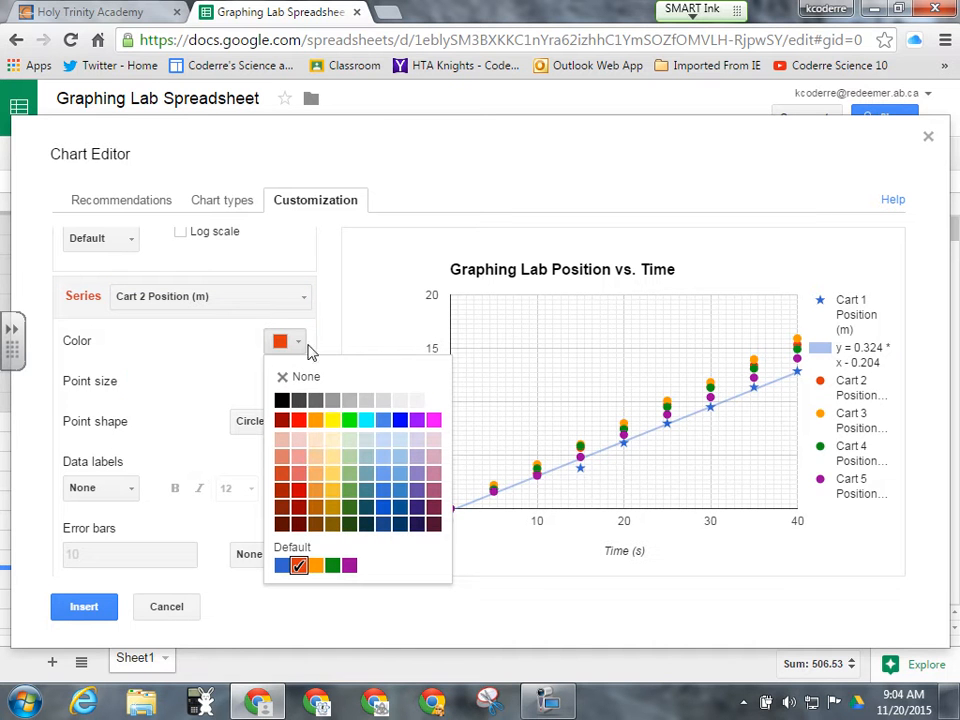
click(300, 345)
click(300, 426)
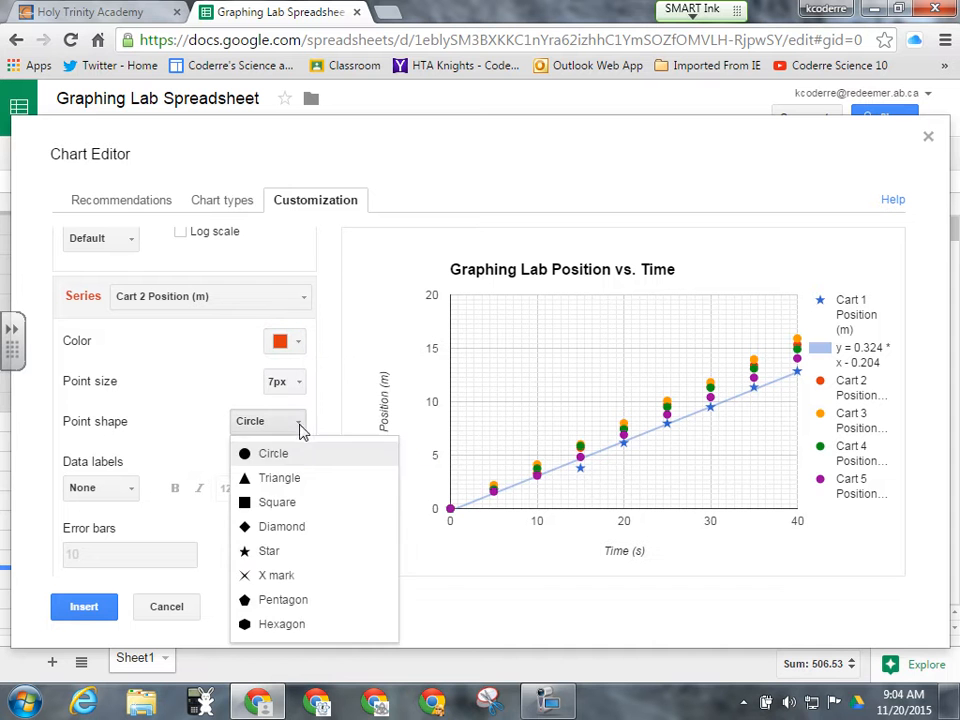
click(295, 482)
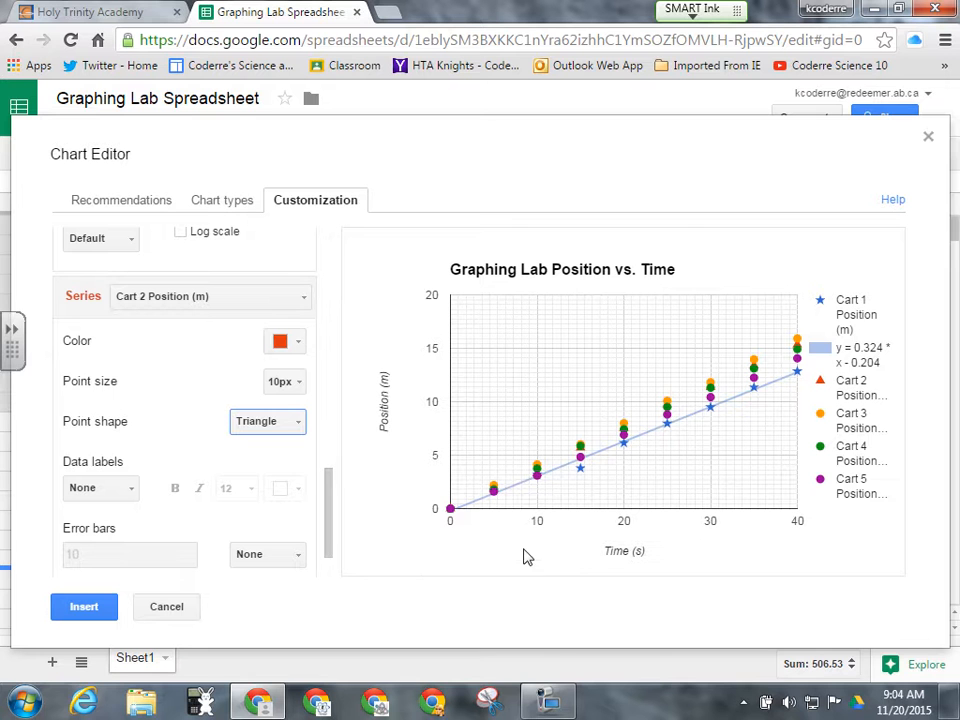
Step: Add a linear trendline to the Cart 2 Position (m) series
mouse_move(692, 426)
drag(329, 499, 329, 518)
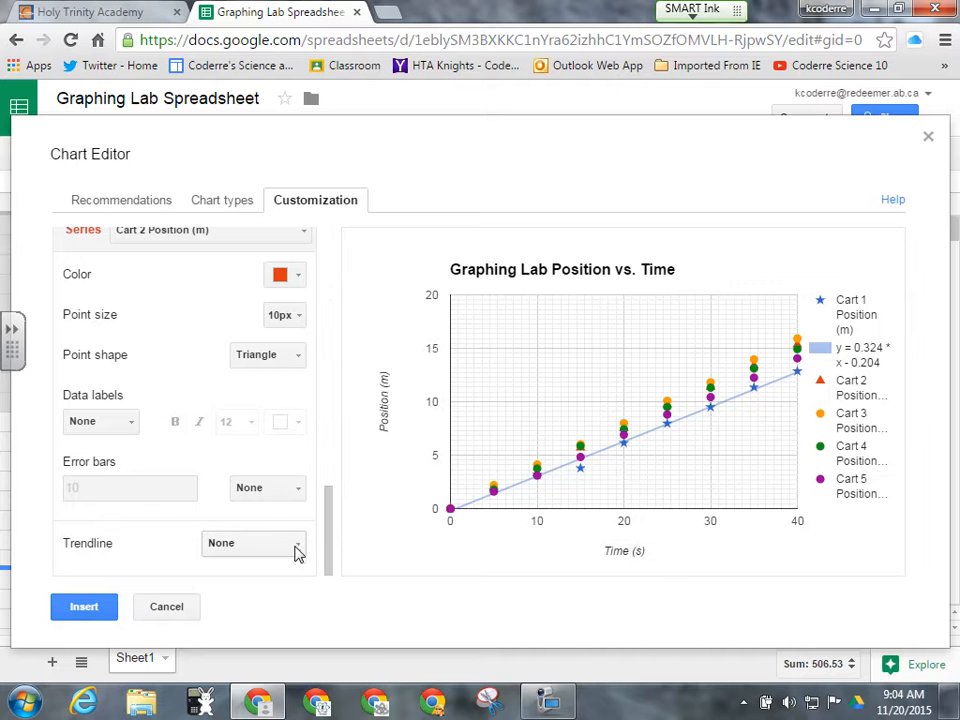
click(297, 549)
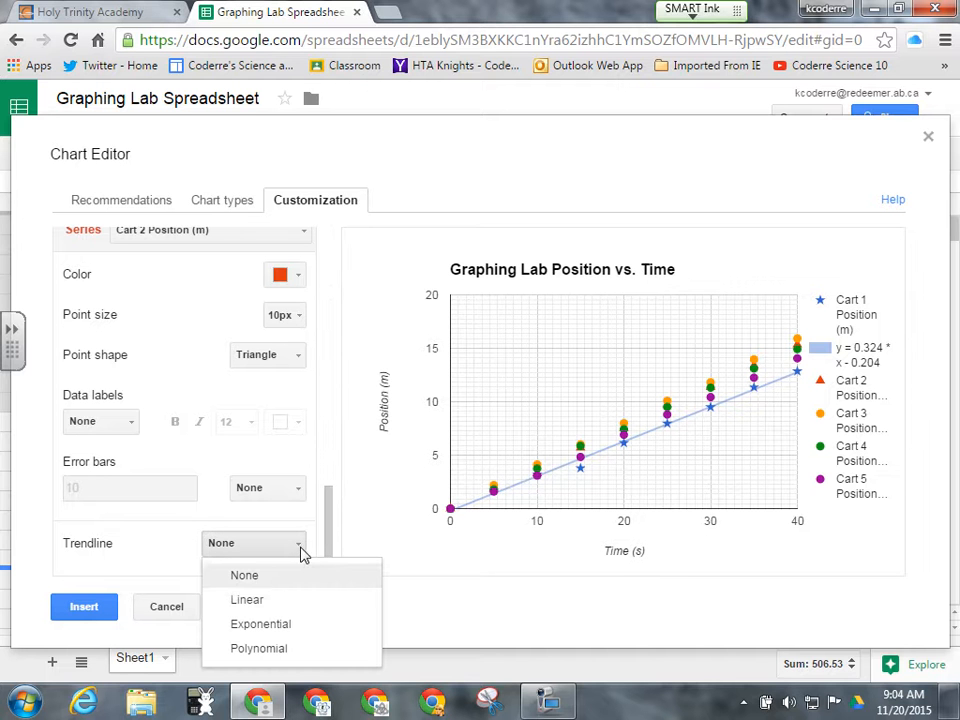
click(262, 600)
drag(328, 493, 330, 530)
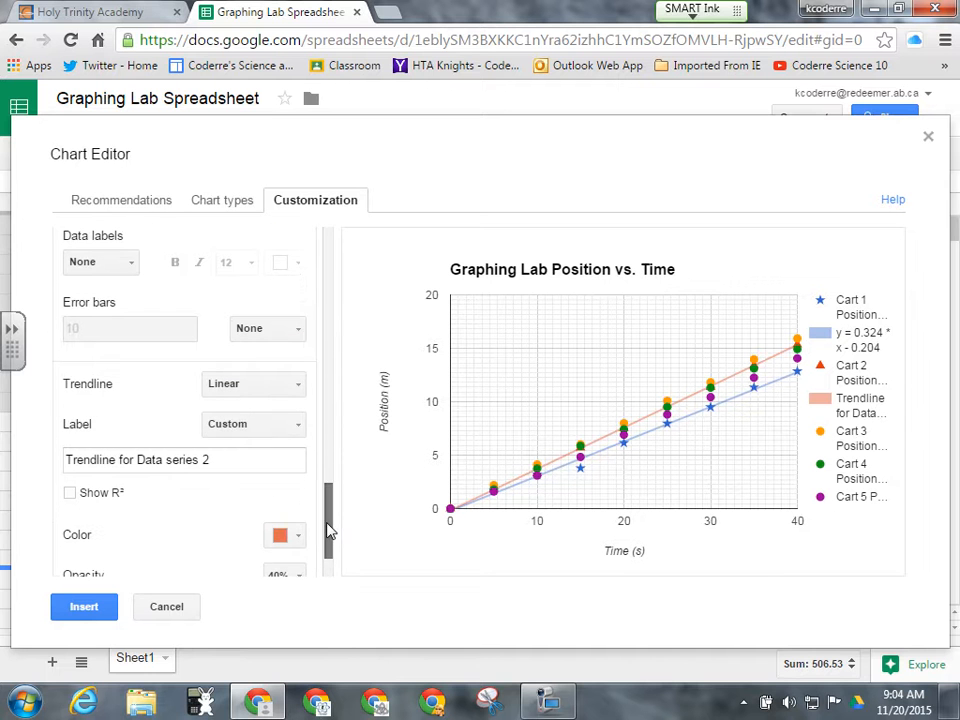
Step: Label the Cart 2 Position (m) trendline with its equation
click(305, 430)
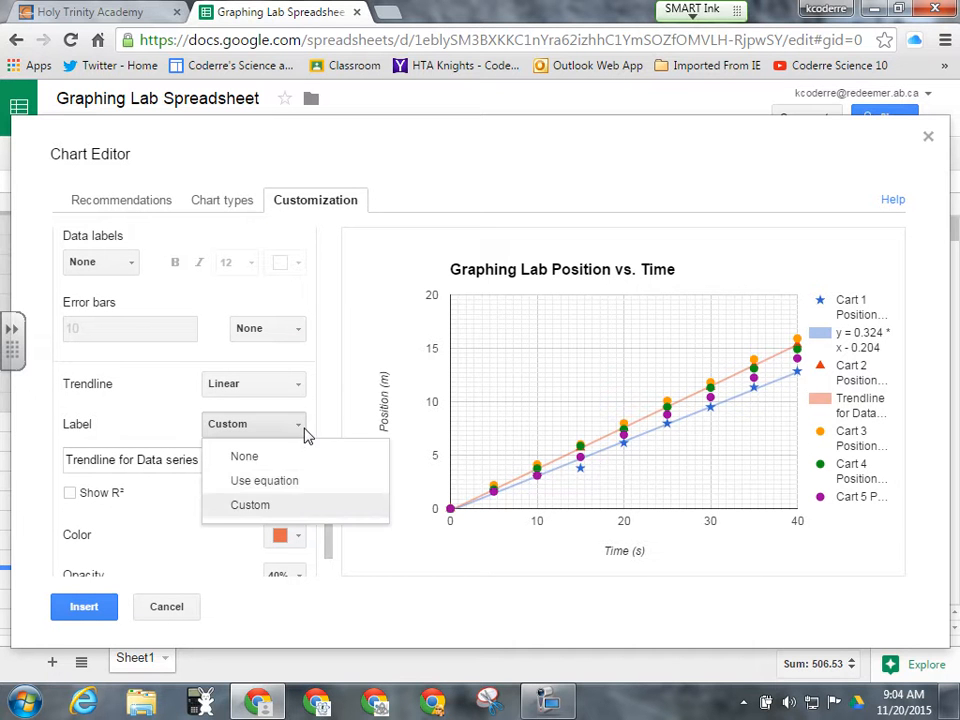
click(270, 493)
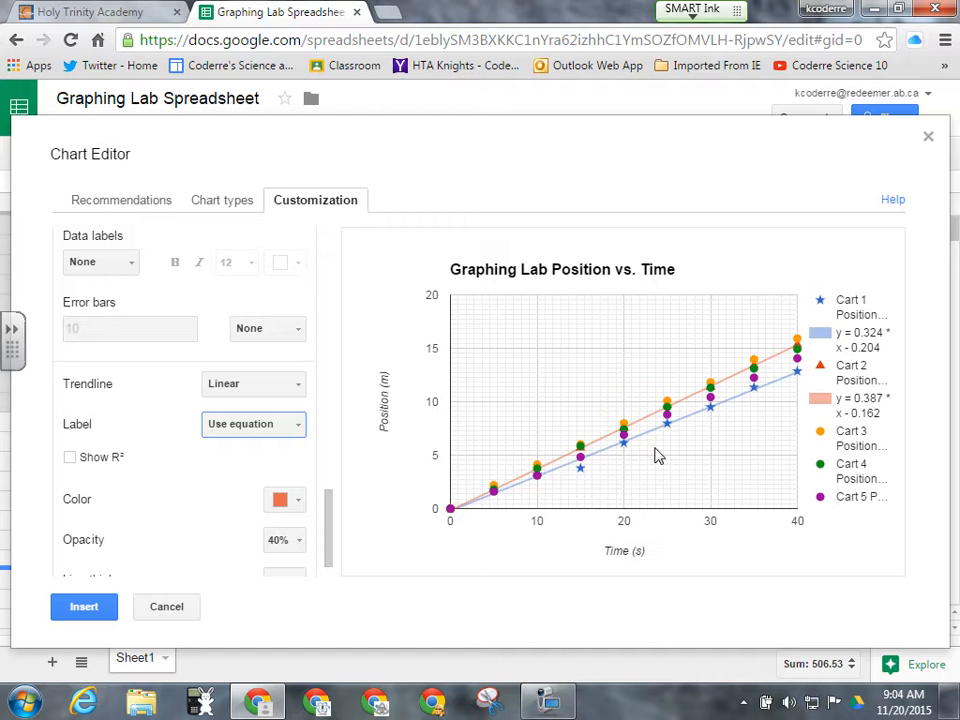
mouse_move(661, 446)
mouse_move(712, 398)
click(550, 700)
click(757, 90)
click(605, 87)
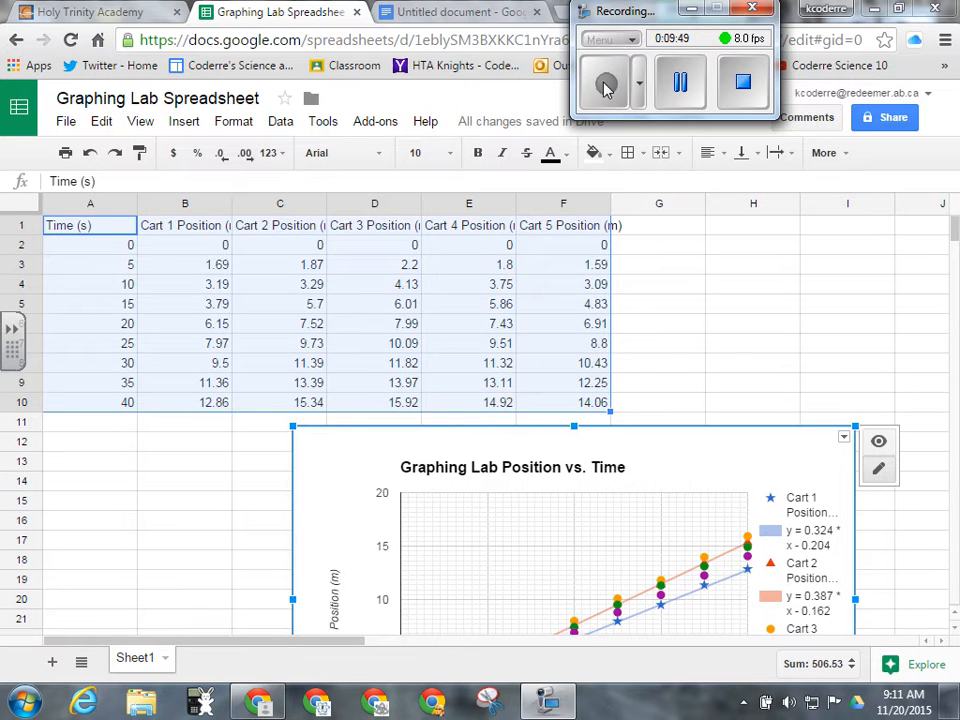
Step: Reposition the scatter chart slightly on the sheet, just beneath the data table
drag(605, 445, 860, 625)
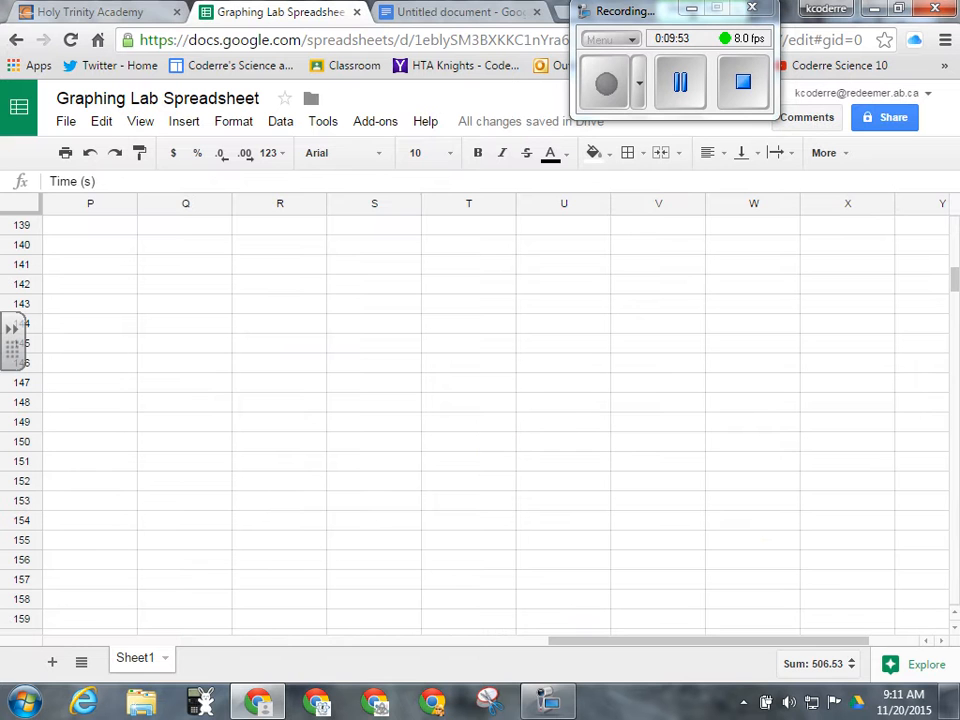
drag(666, 641, 194, 606)
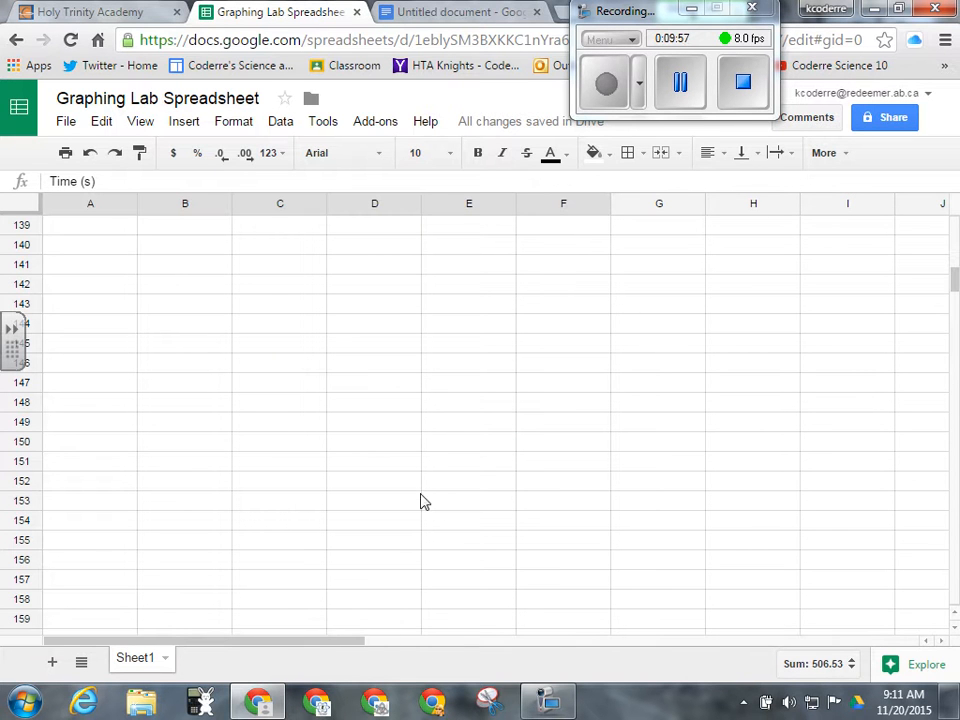
drag(953, 287, 953, 230)
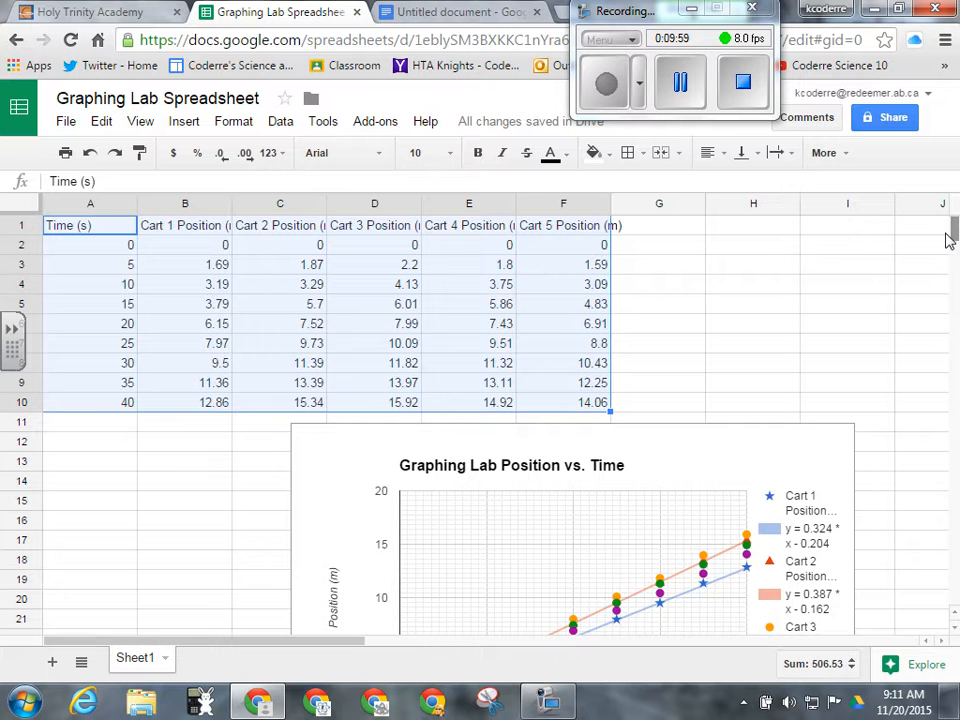
click(399, 455)
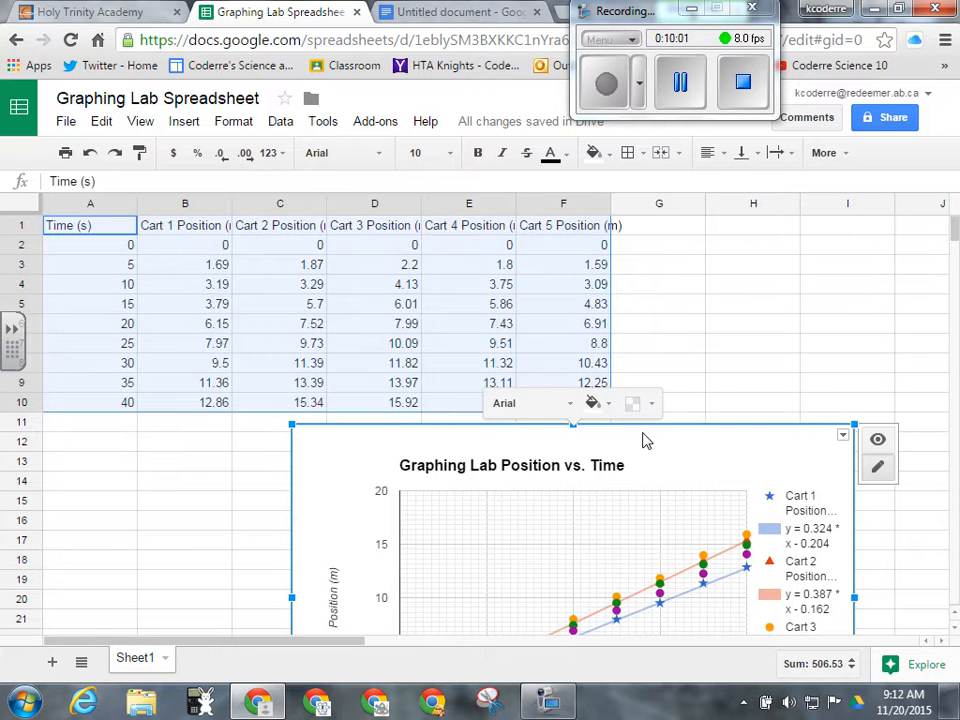
drag(659, 443, 716, 431)
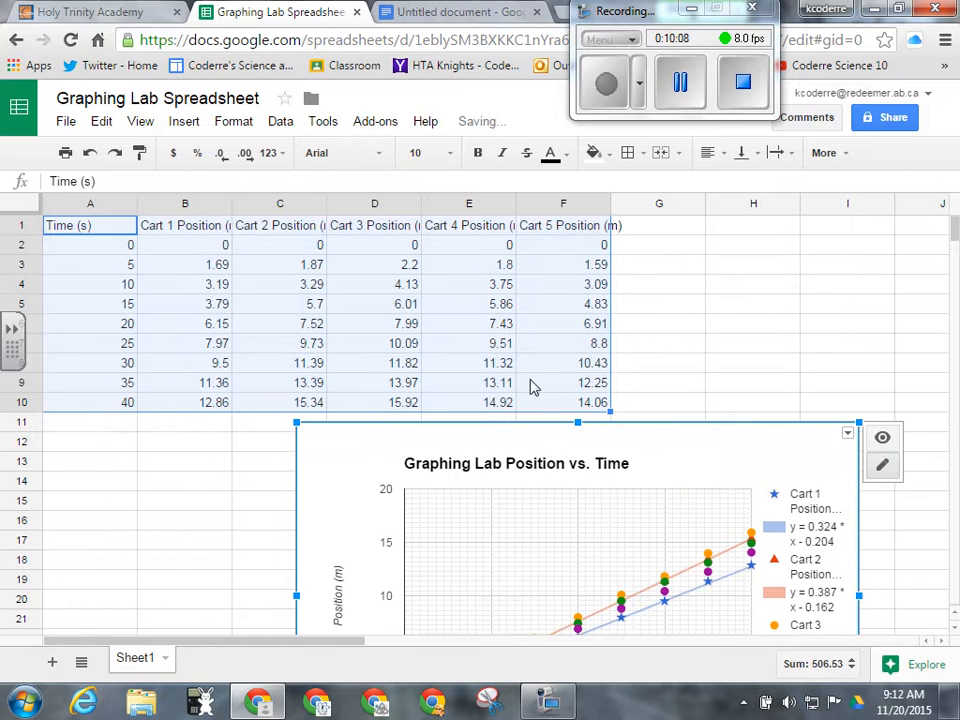
Step: Copy the data table A1:F10 and paste it into the untitled Google Docs document, adding blank lines below it
click(72, 262)
click(95, 229)
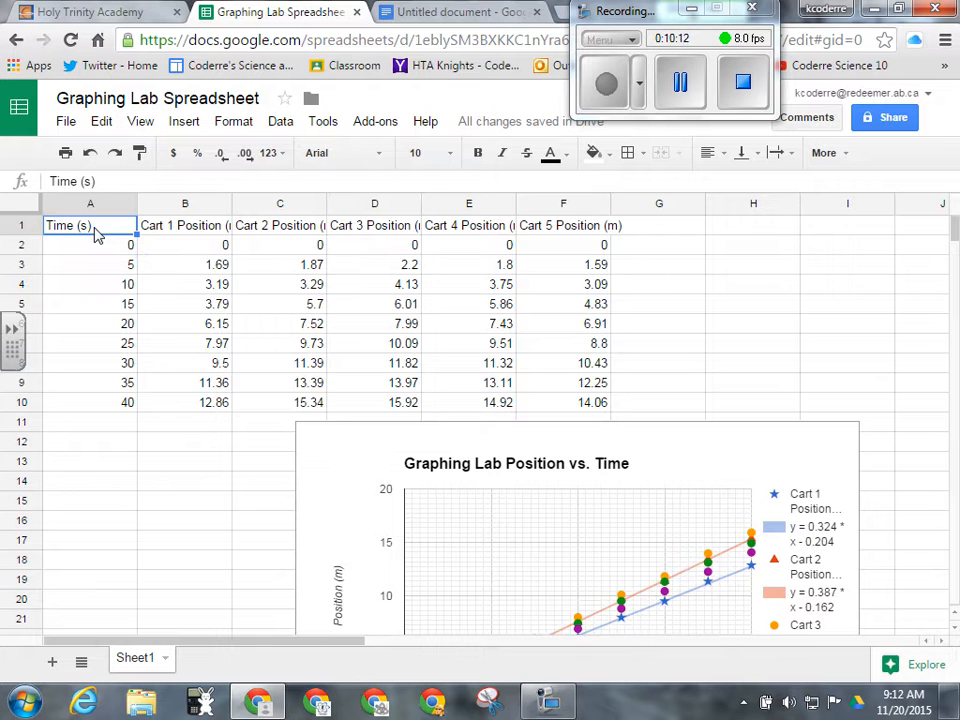
drag(79, 229, 600, 405)
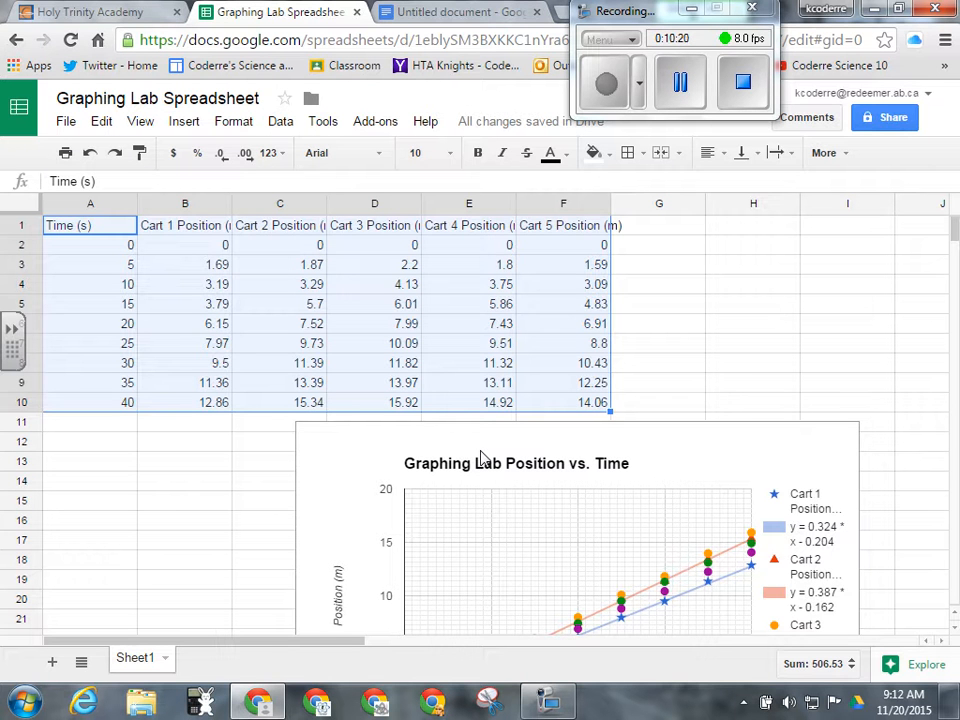
key(ctrl+c)
click(527, 20)
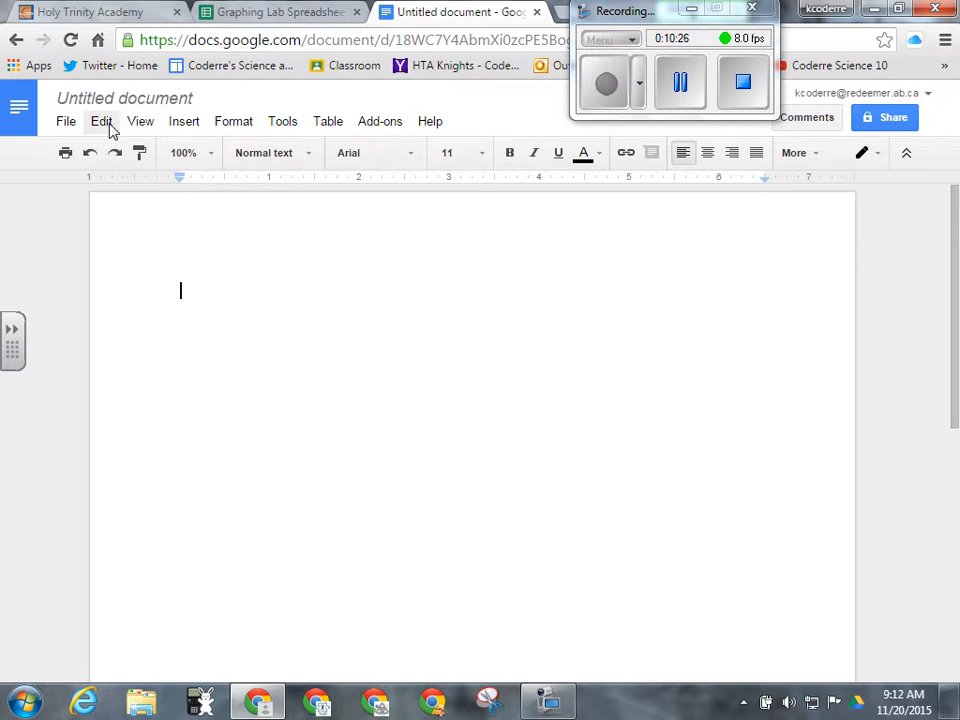
key(ctrl+v)
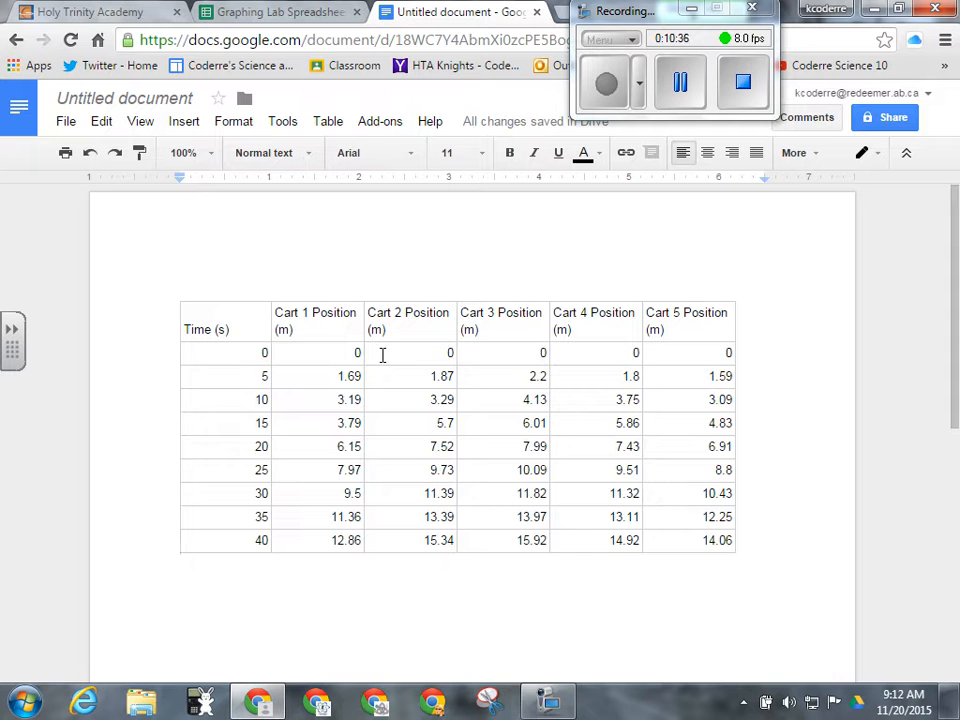
key(Return)
key(Return)
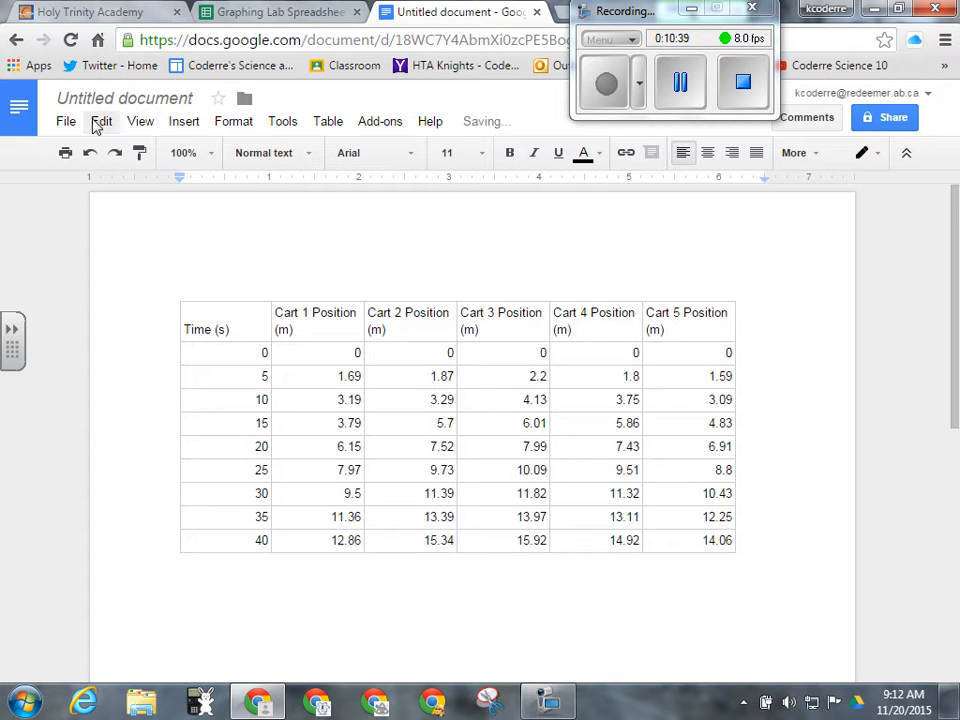
Step: Switch back to the Graphing Lab Spreadsheet and view the chart's advanced editing options, closing them without updating
click(332, 11)
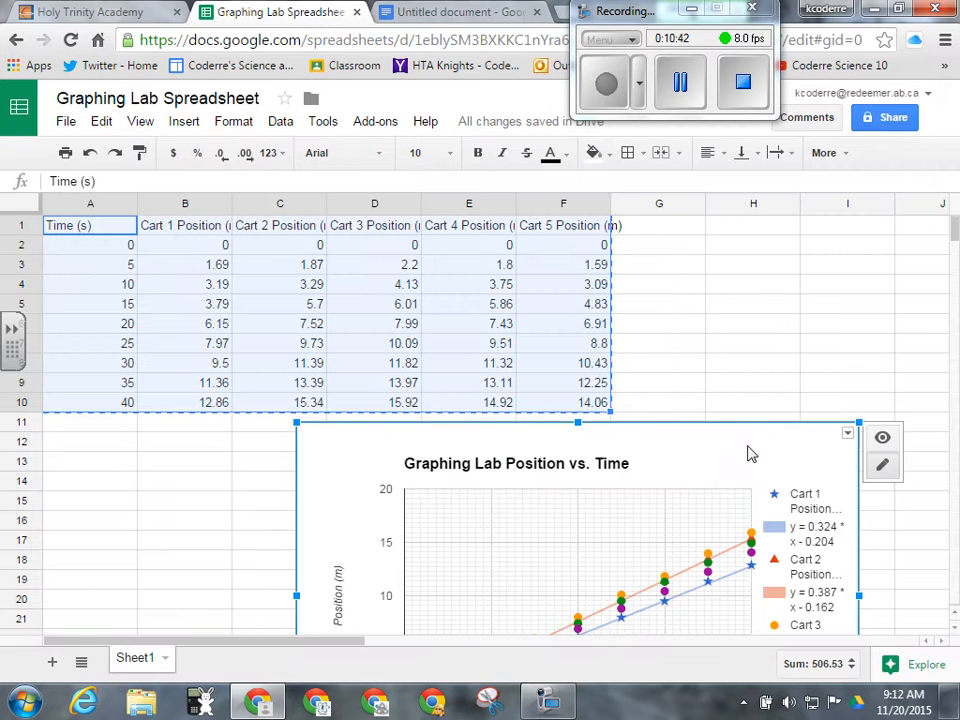
click(847, 433)
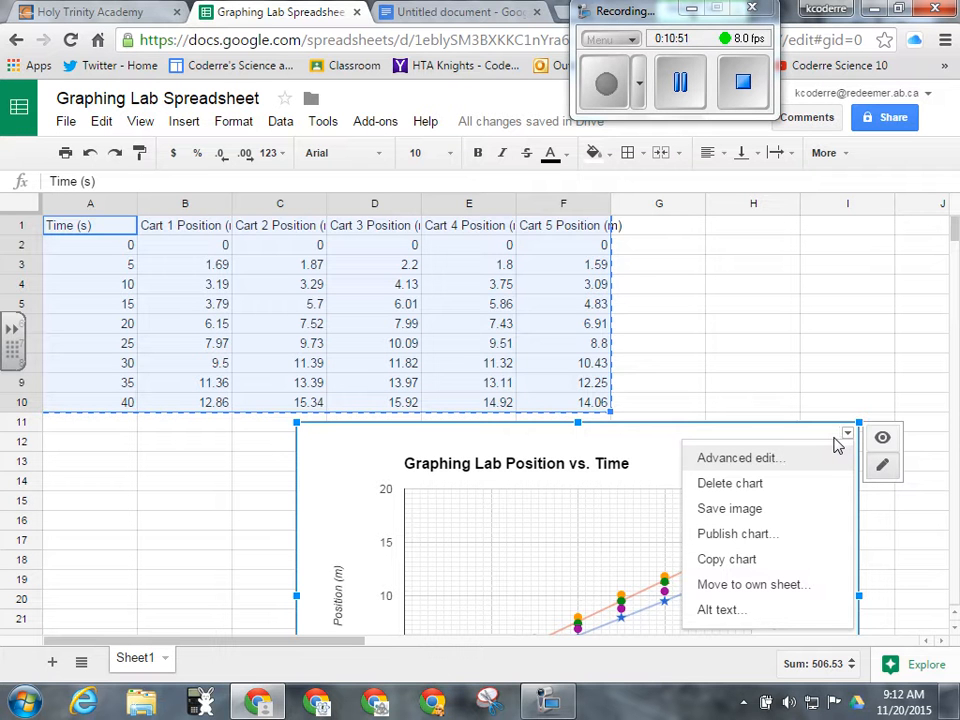
click(746, 462)
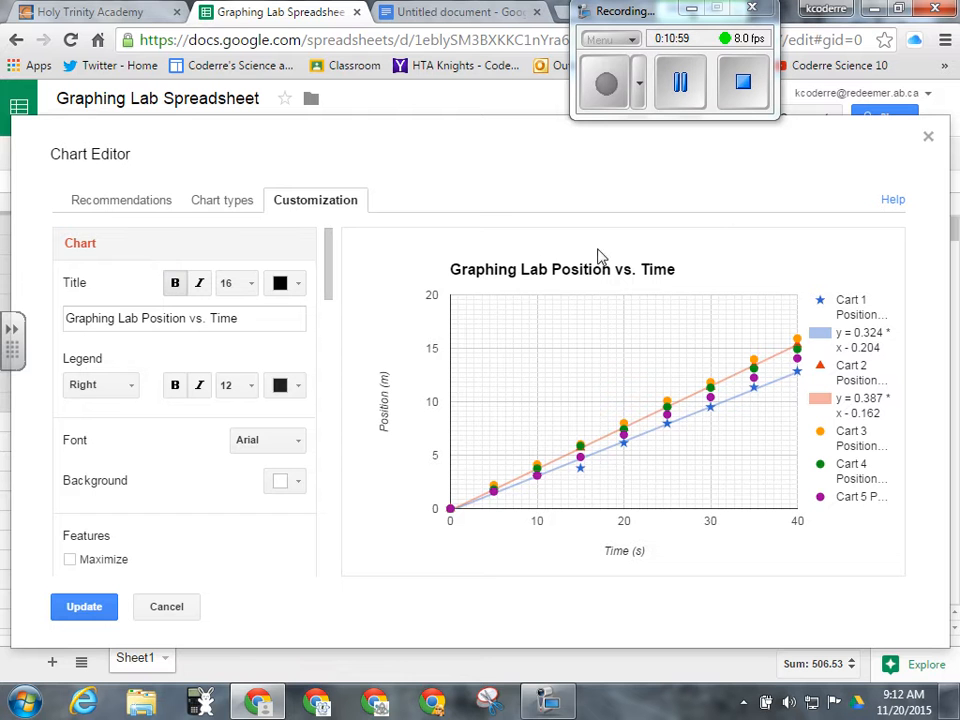
click(166, 606)
Step: Copy the scatter chart and paste it below the data table in the untitled Google Docs document
click(840, 445)
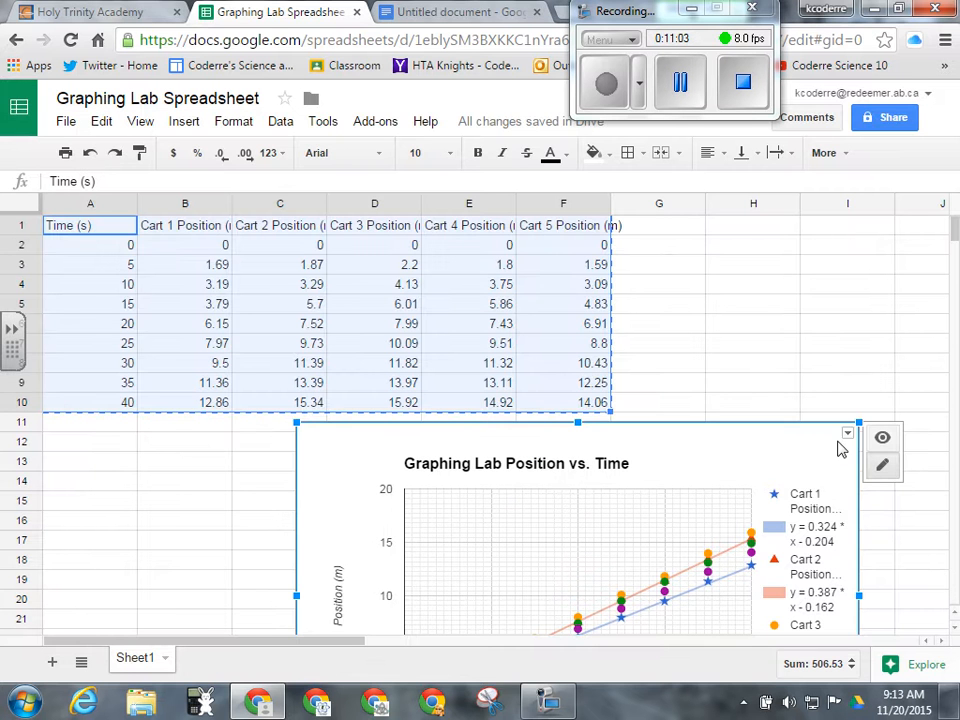
click(848, 433)
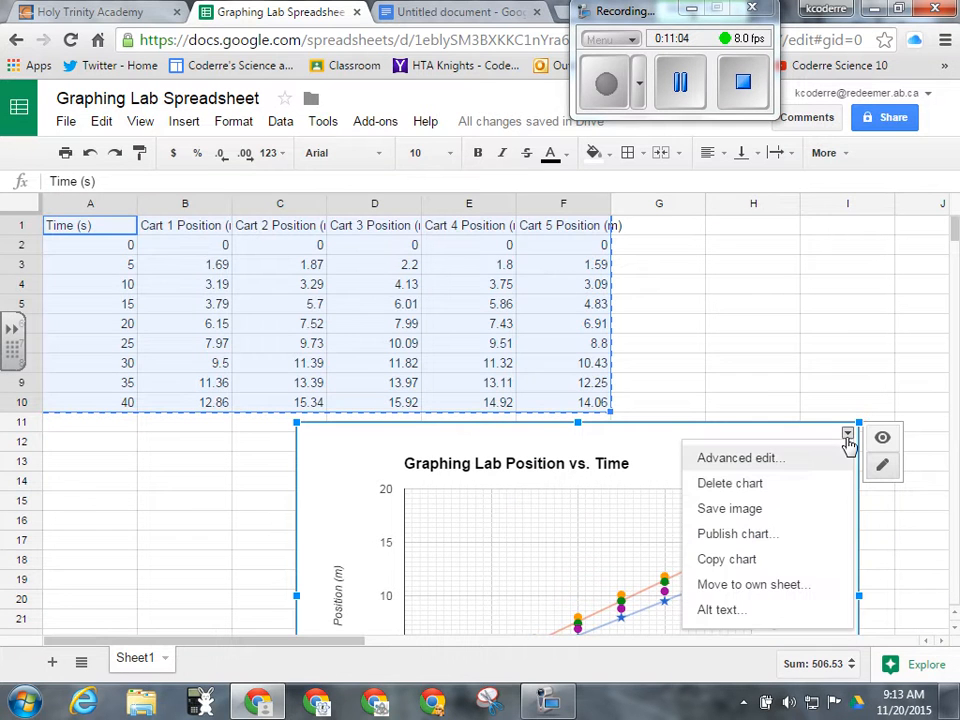
click(735, 563)
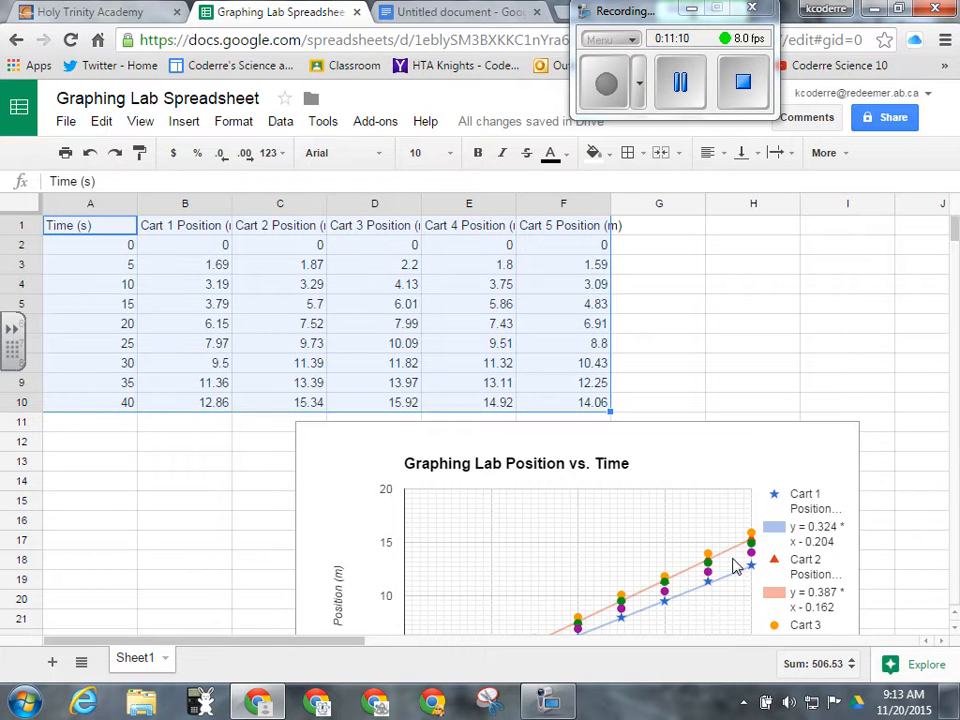
click(424, 14)
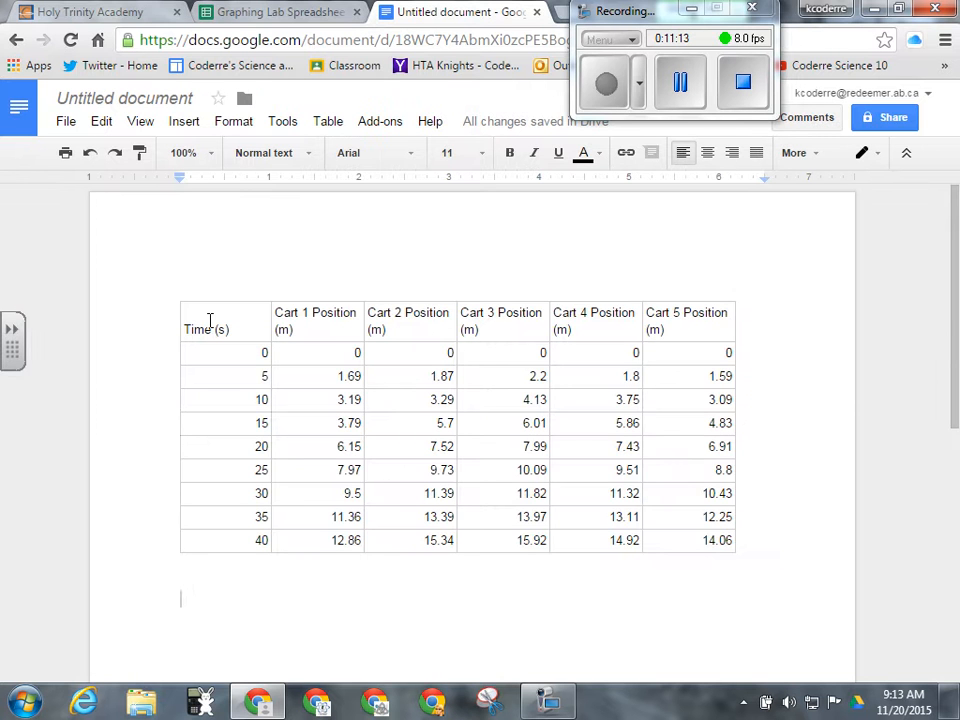
key(ctrl+v)
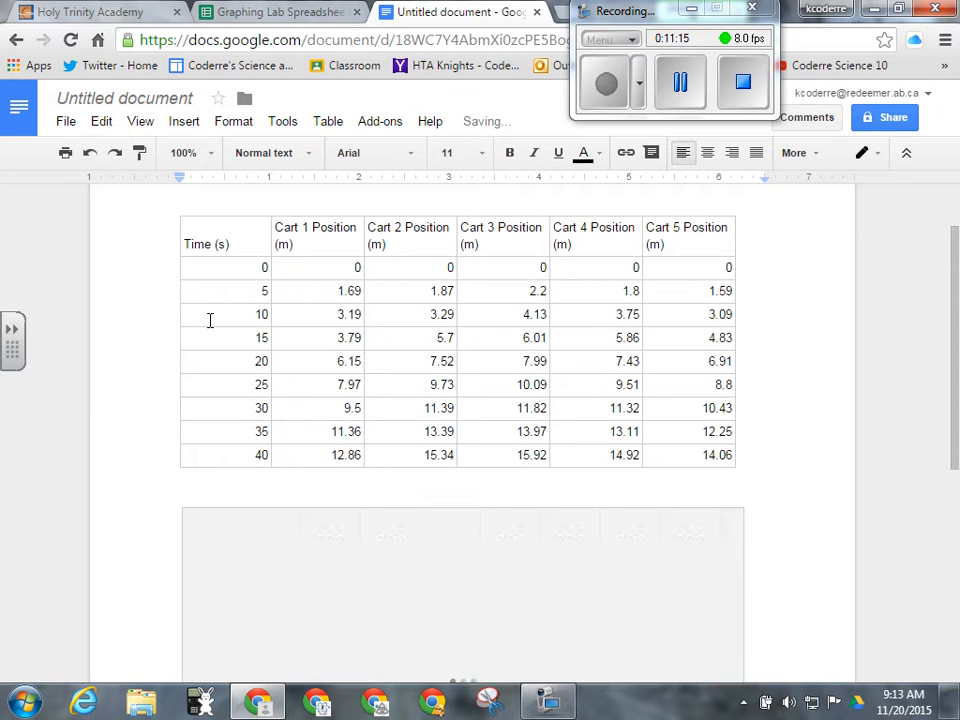
scroll(484, 560, down, 4)
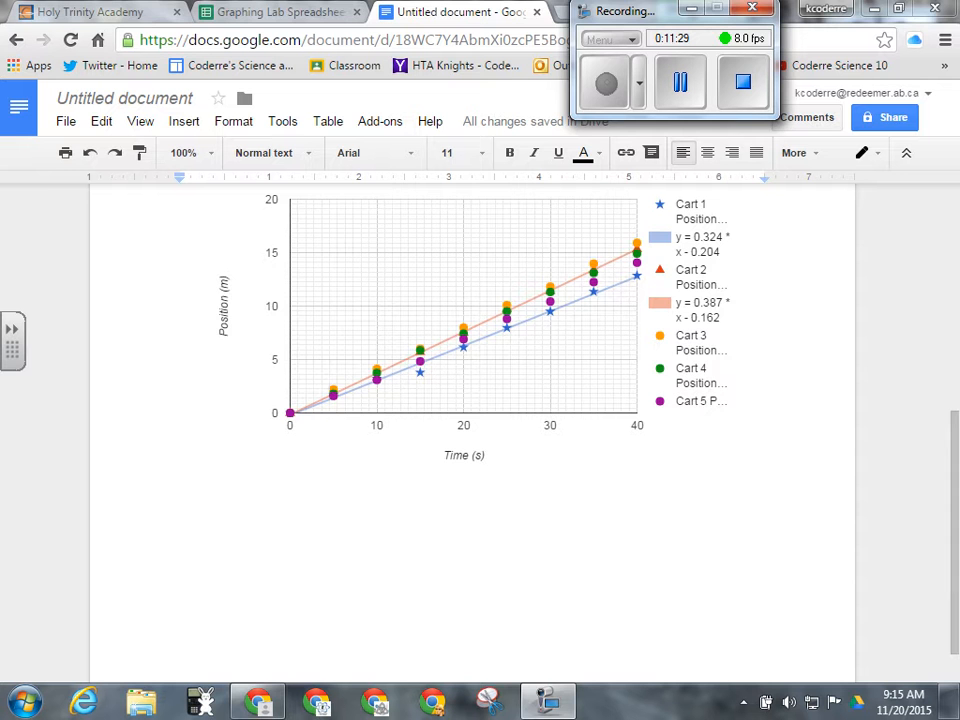
scroll(470, 400, up, 5)
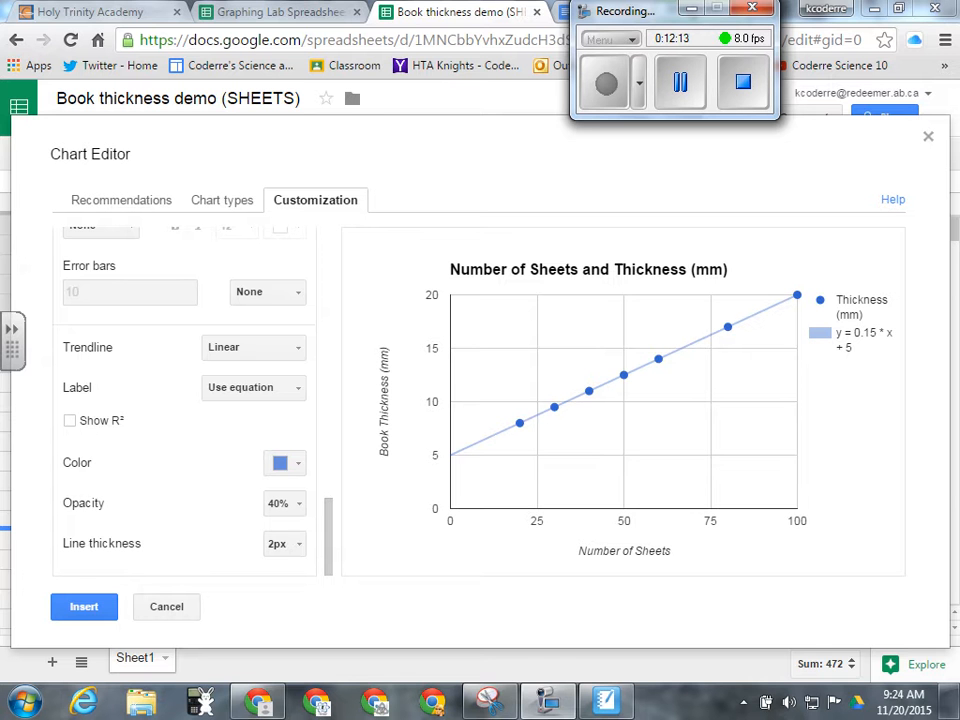
Step: Set the legend font size of the Number of Sheets and Thickness (mm) chart to 9
scroll(185, 400, up, 5)
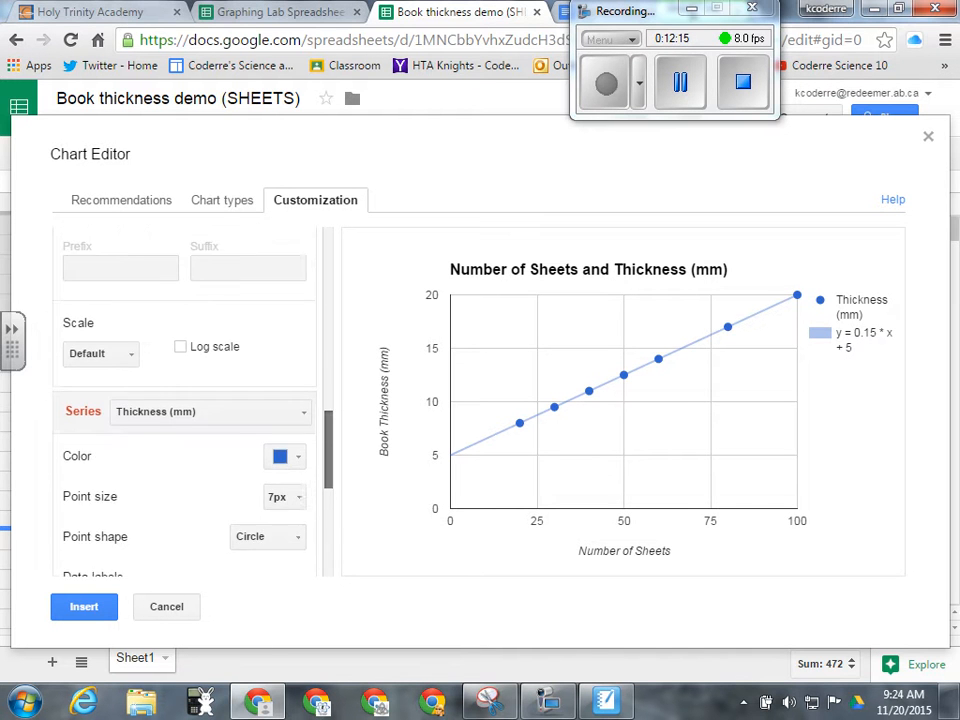
scroll(185, 400, up, 5)
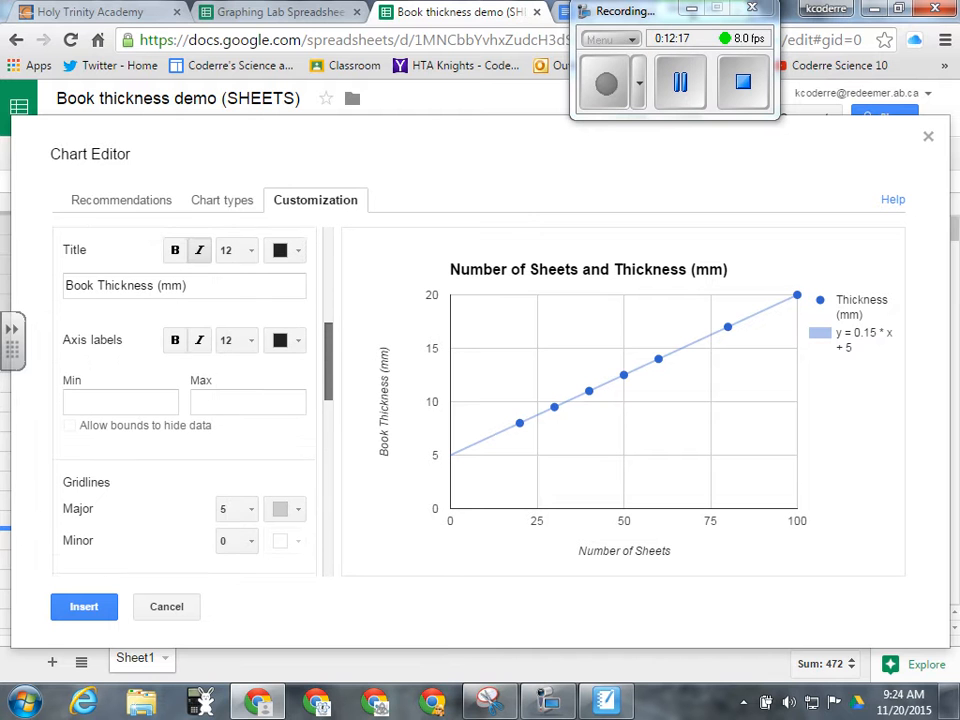
scroll(185, 400, up, 1)
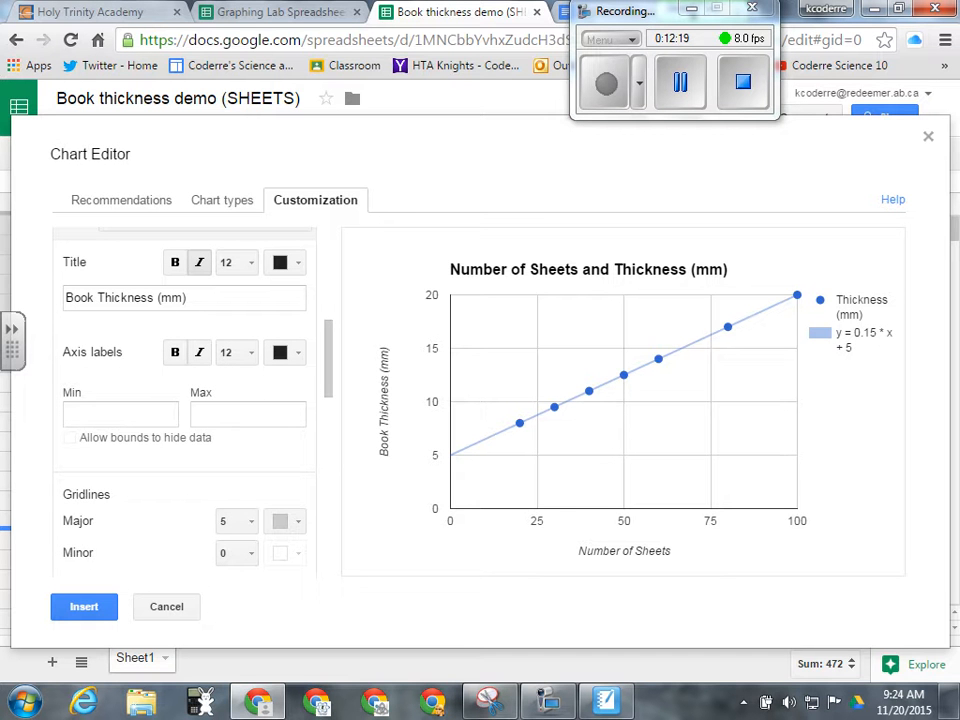
scroll(185, 400, up, 3)
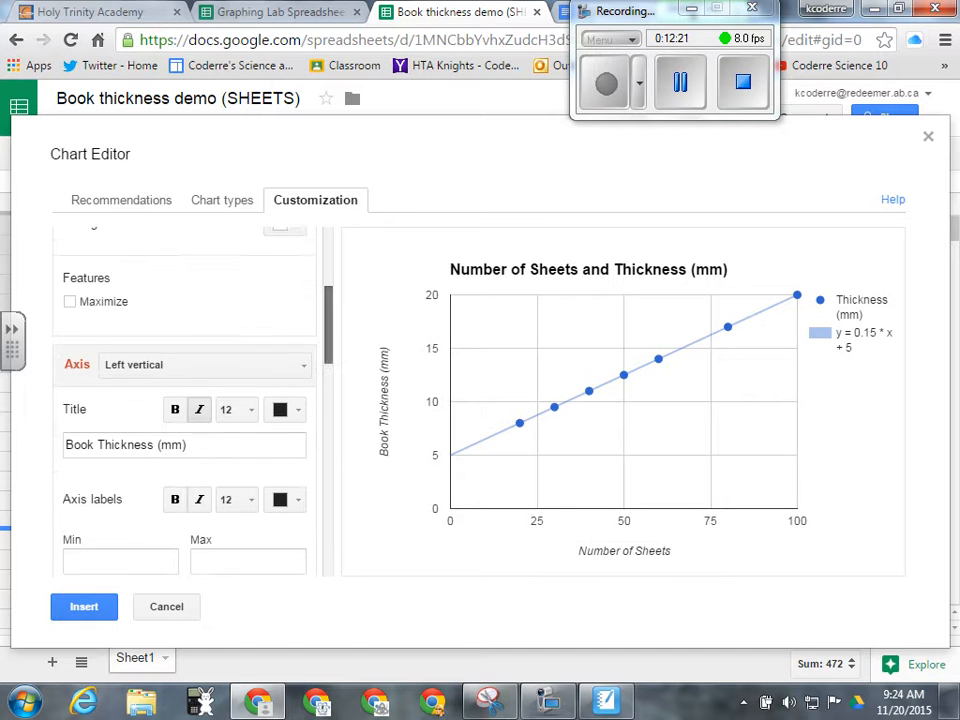
scroll(185, 400, up, 5)
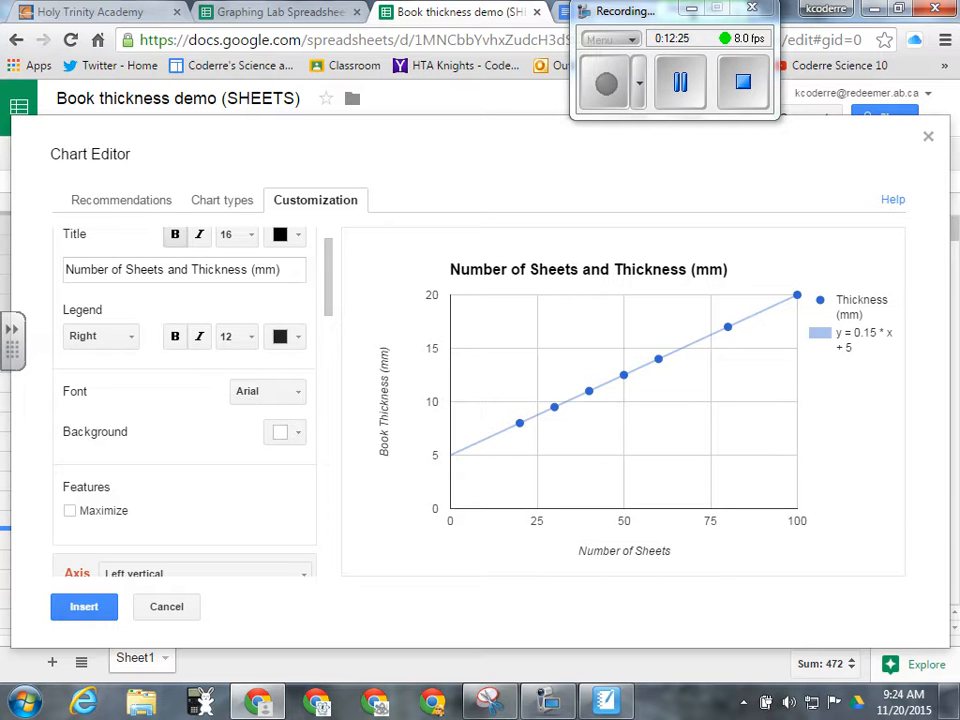
click(228, 336)
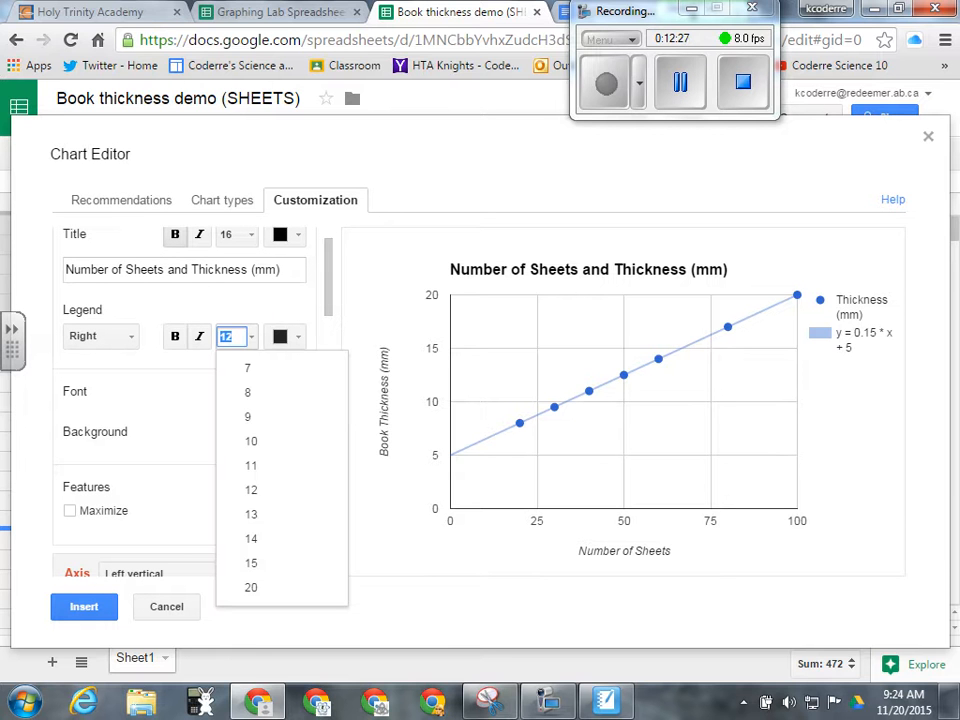
click(246, 417)
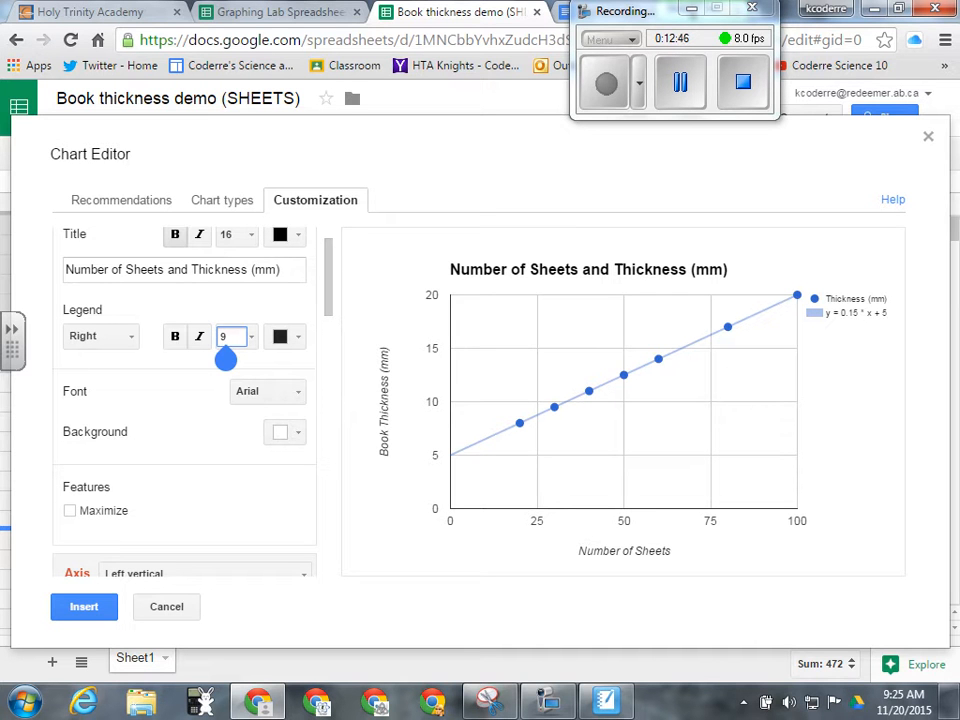
Step: Try the Inside position for the chart's legend, and settle on the Top position
click(131, 336)
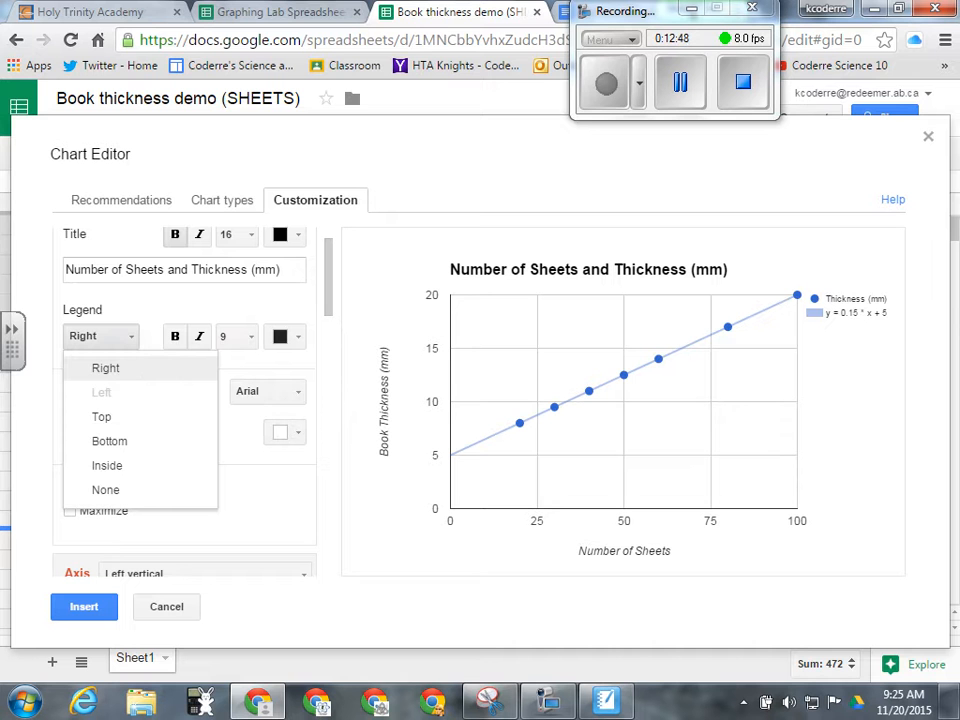
click(107, 465)
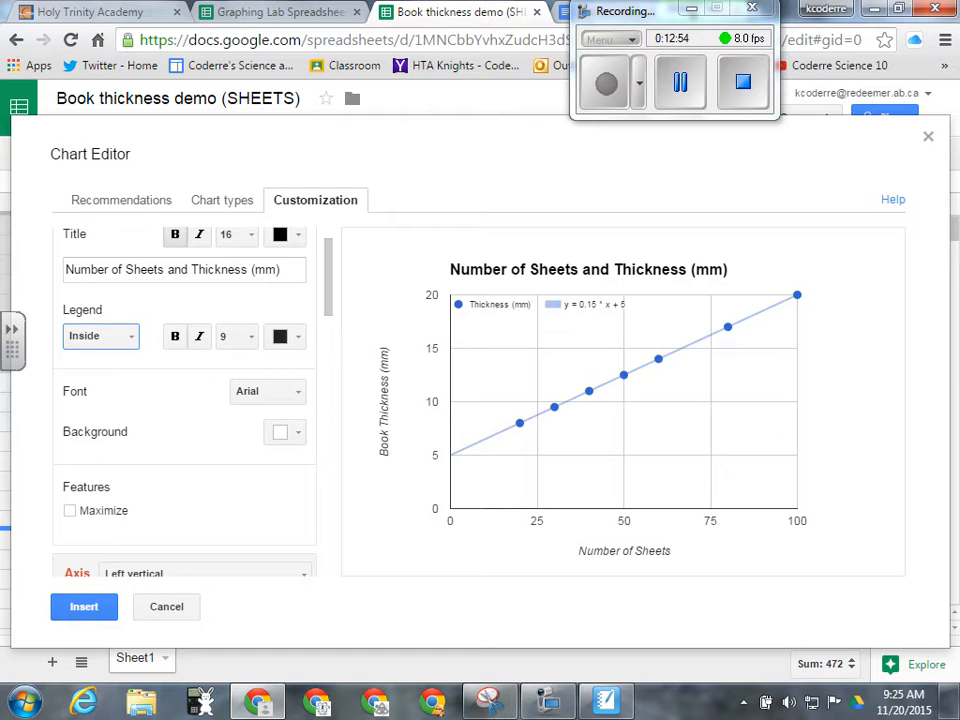
click(129, 336)
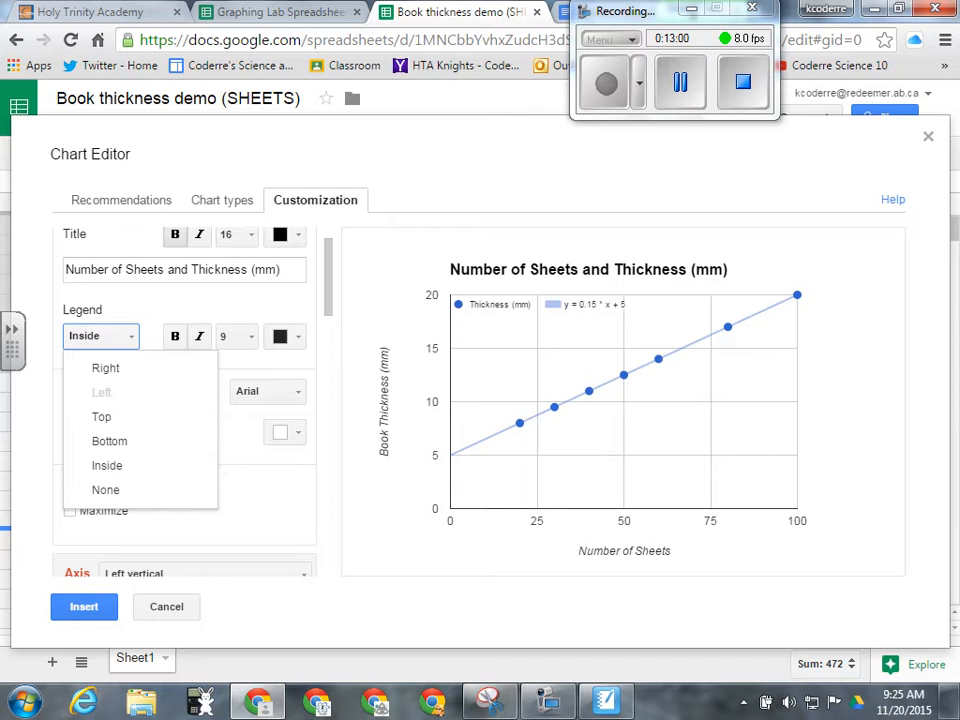
click(101, 416)
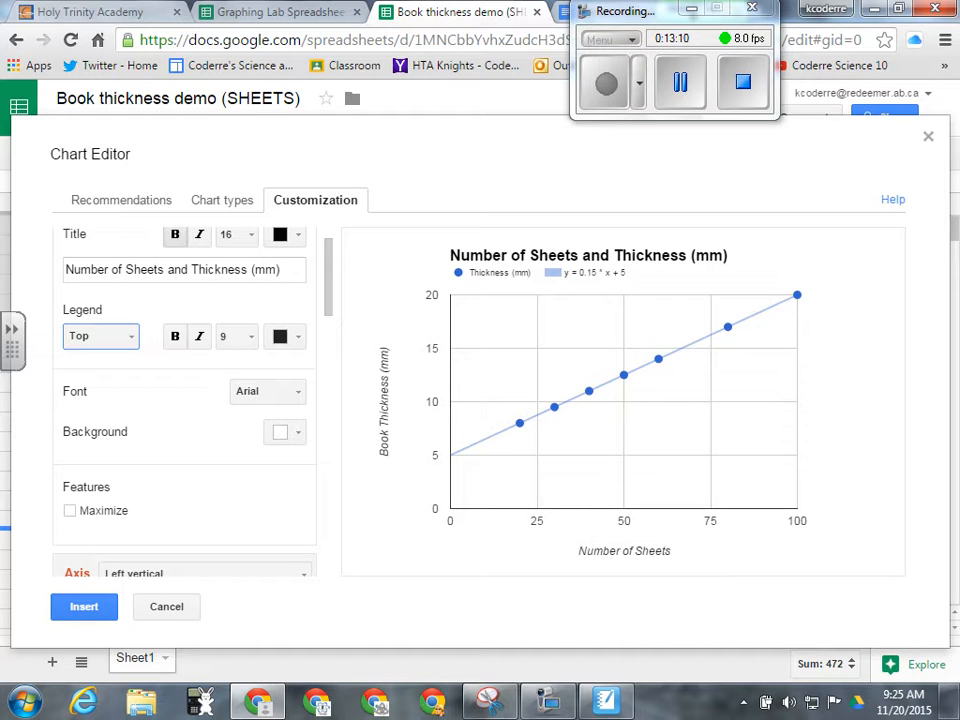
Step: Set the legend of the Number of Sheets and Thickness (mm) chart to font size 12 and the Right position
click(235, 336)
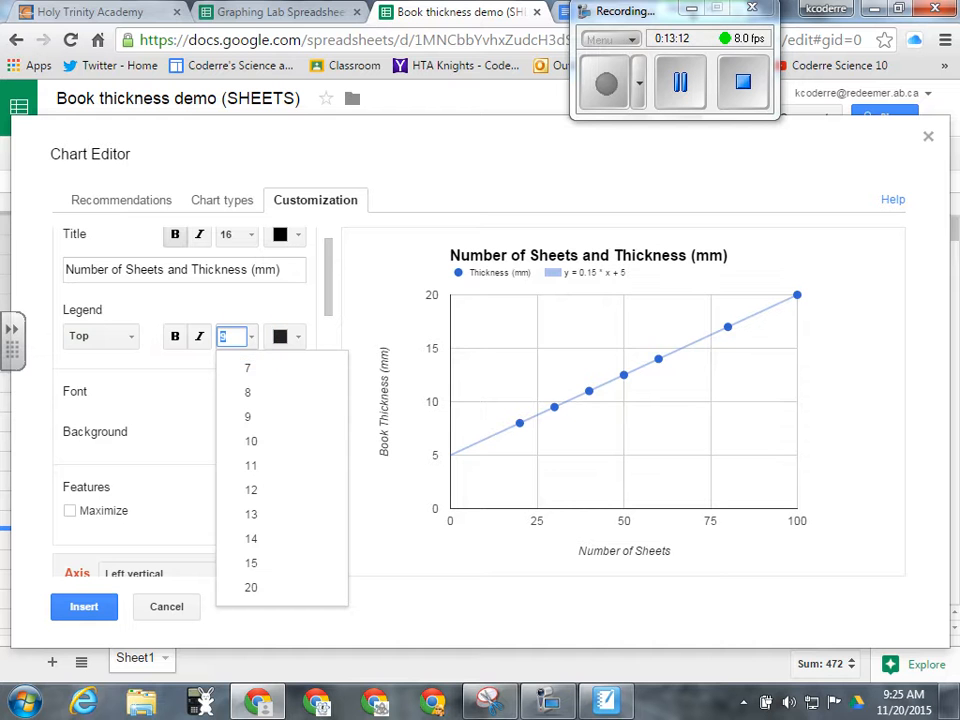
text(12)
click(231, 358)
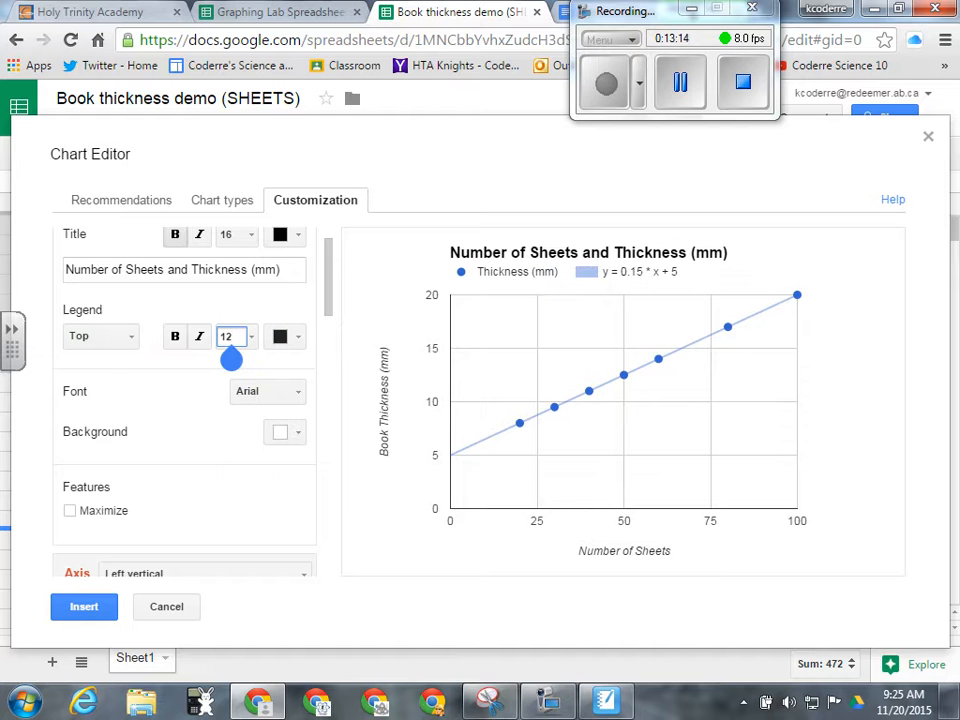
click(100, 336)
click(103, 366)
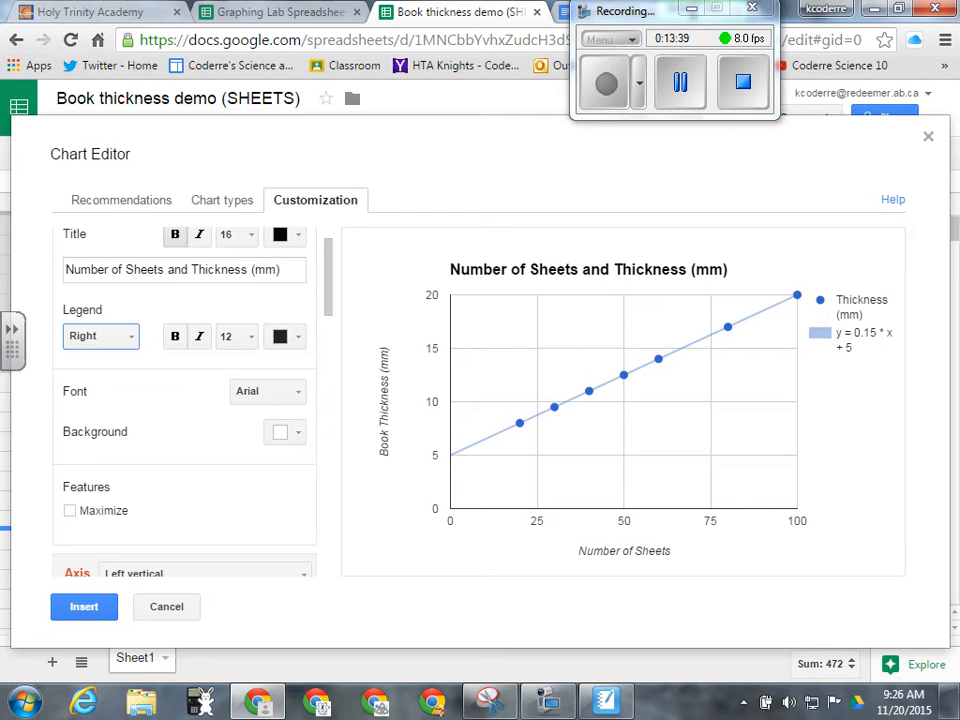
Step: Switch to the Graphing Lab Spreadsheet and open the Graphing Lab Position vs. Time chart for advanced editing
click(280, 12)
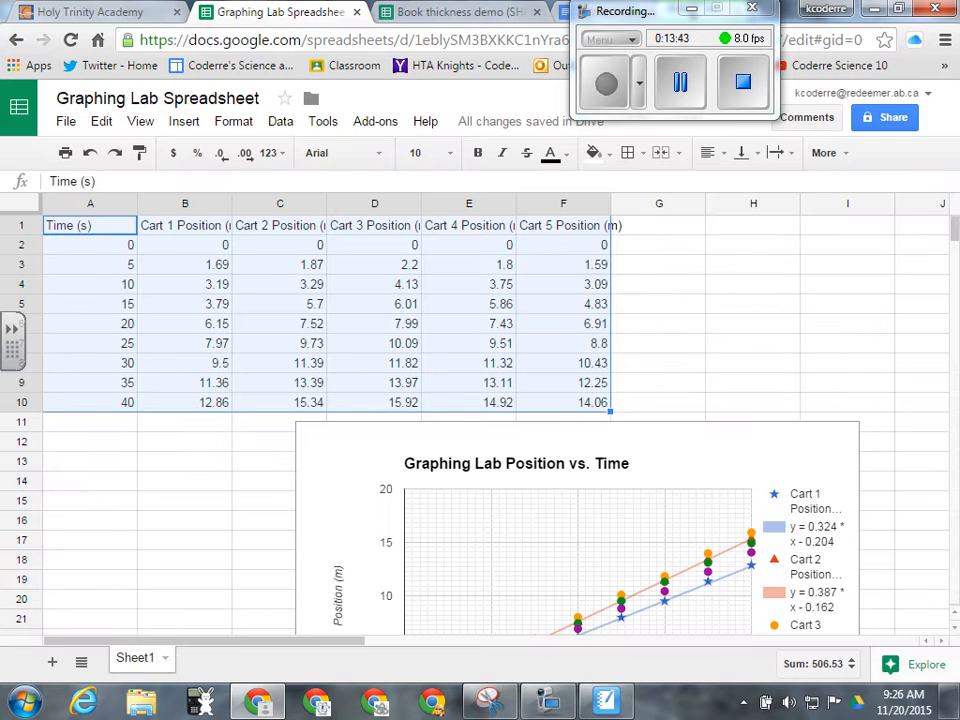
click(400, 460)
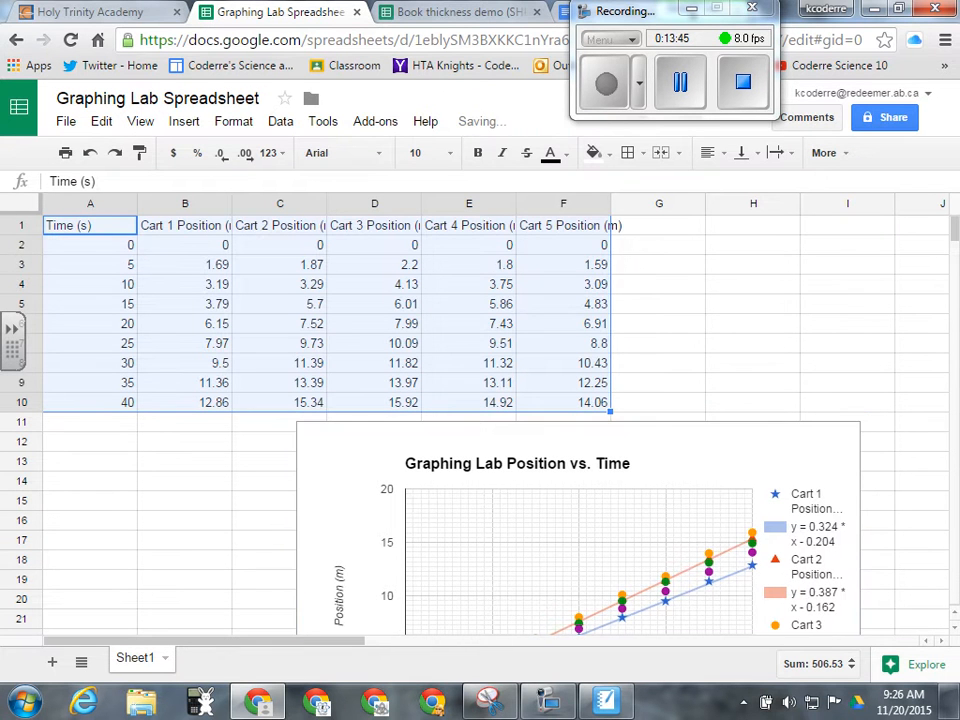
click(831, 428)
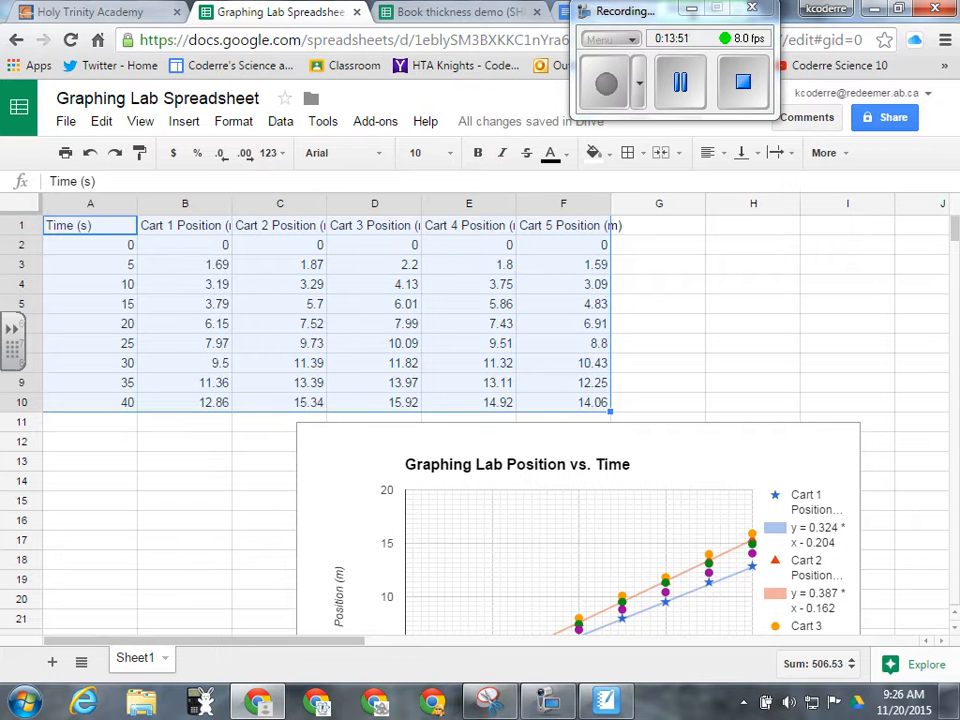
click(822, 437)
click(848, 434)
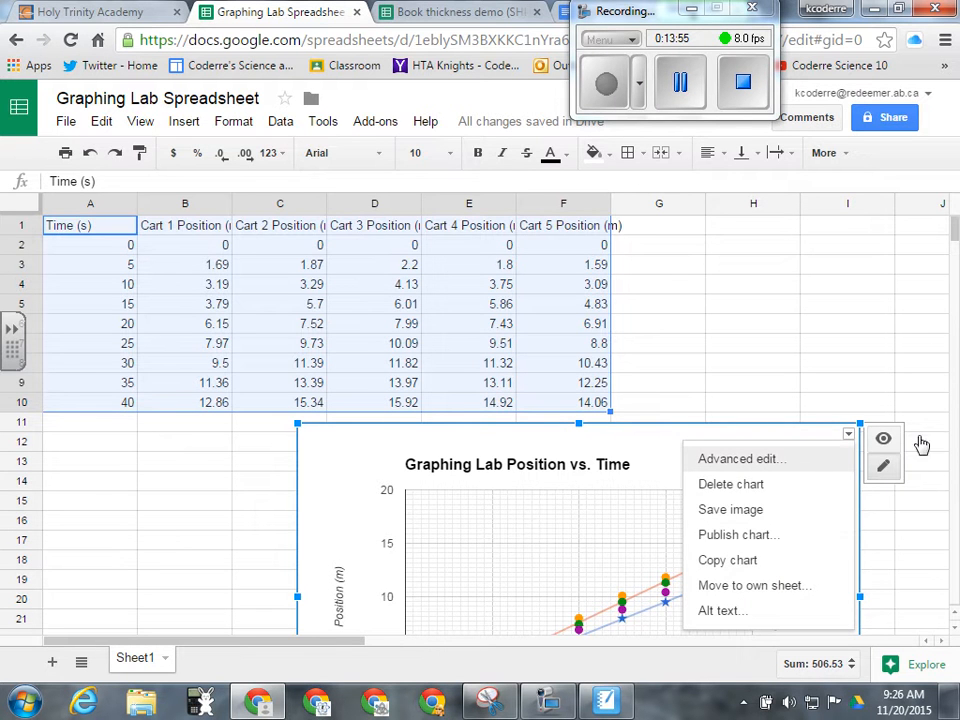
click(816, 459)
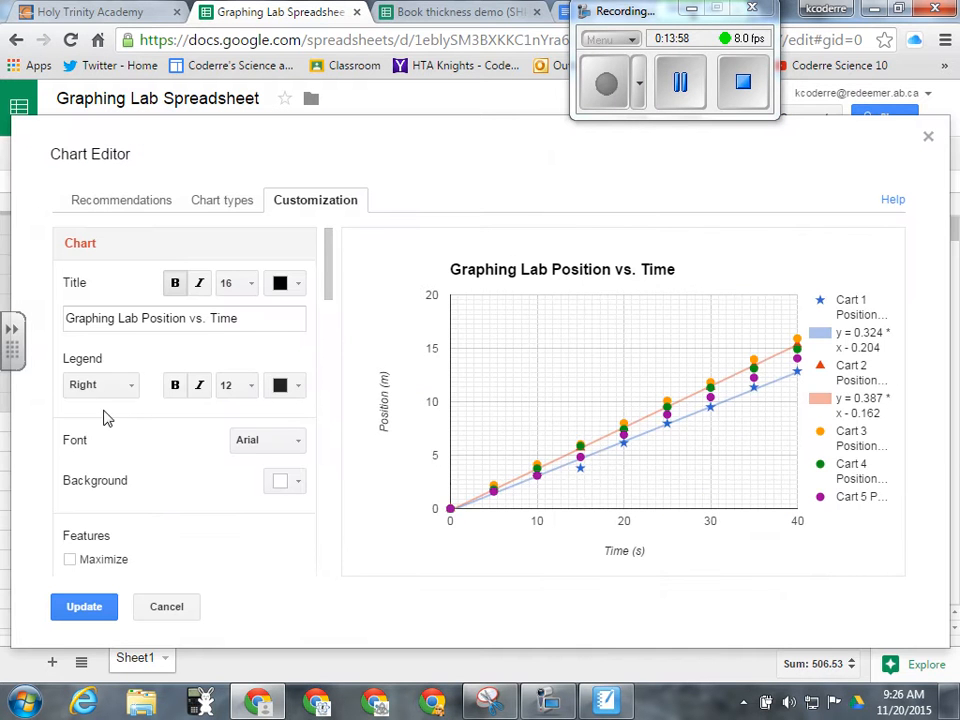
Step: Try the Top position for the Position vs. Time chart's legend and page through all its entries
click(128, 390)
click(123, 466)
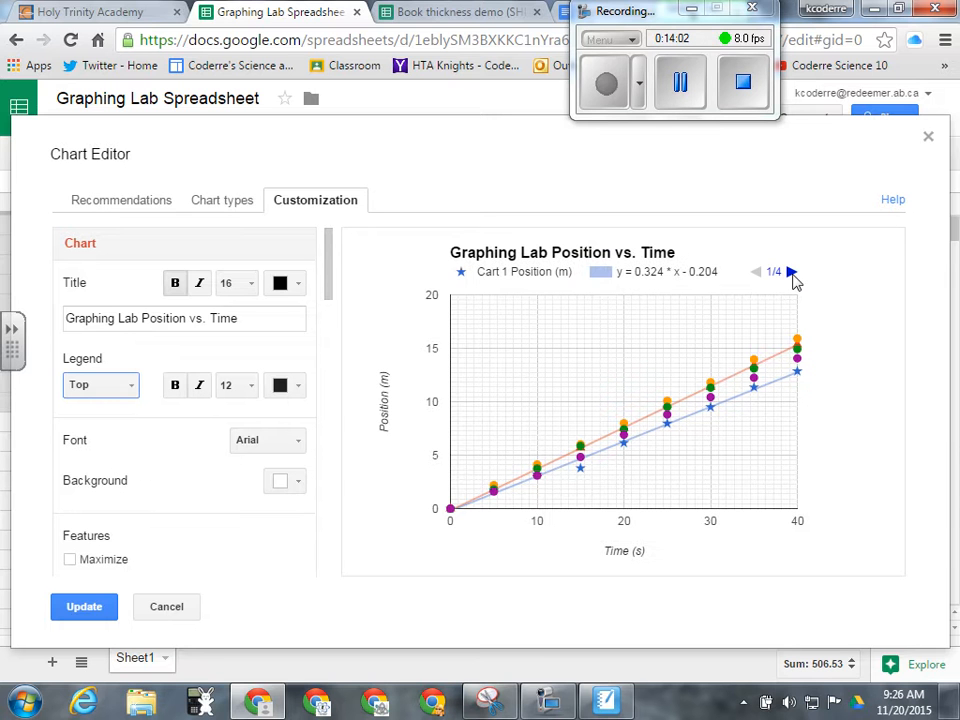
click(792, 272)
click(792, 272)
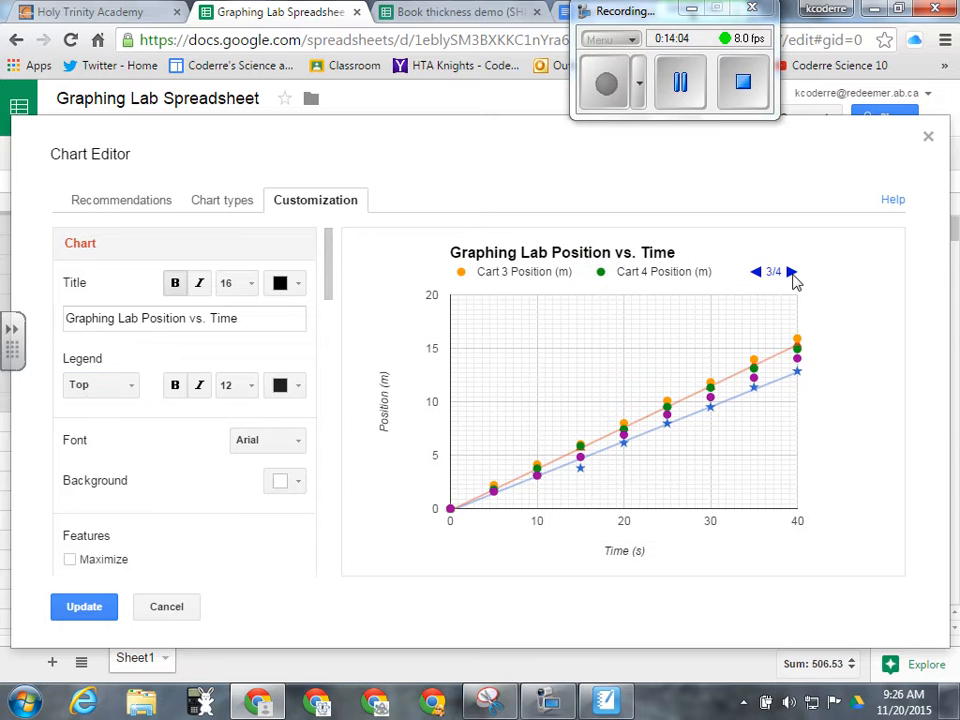
click(792, 272)
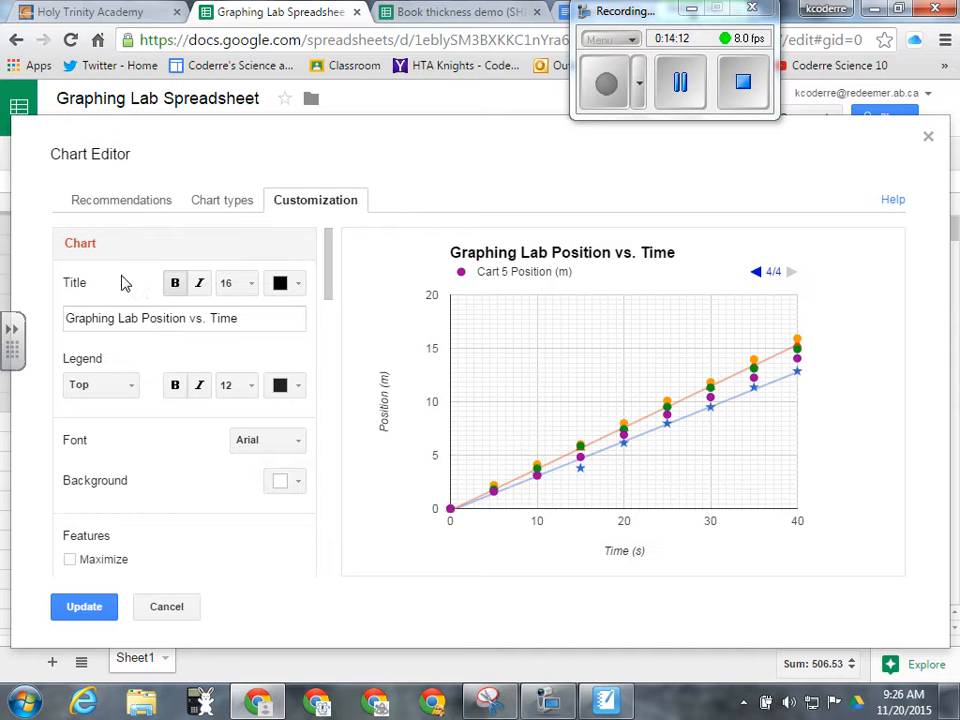
Step: Place the Position vs. Time chart's legend at the Right position and set its font size to 10
click(118, 388)
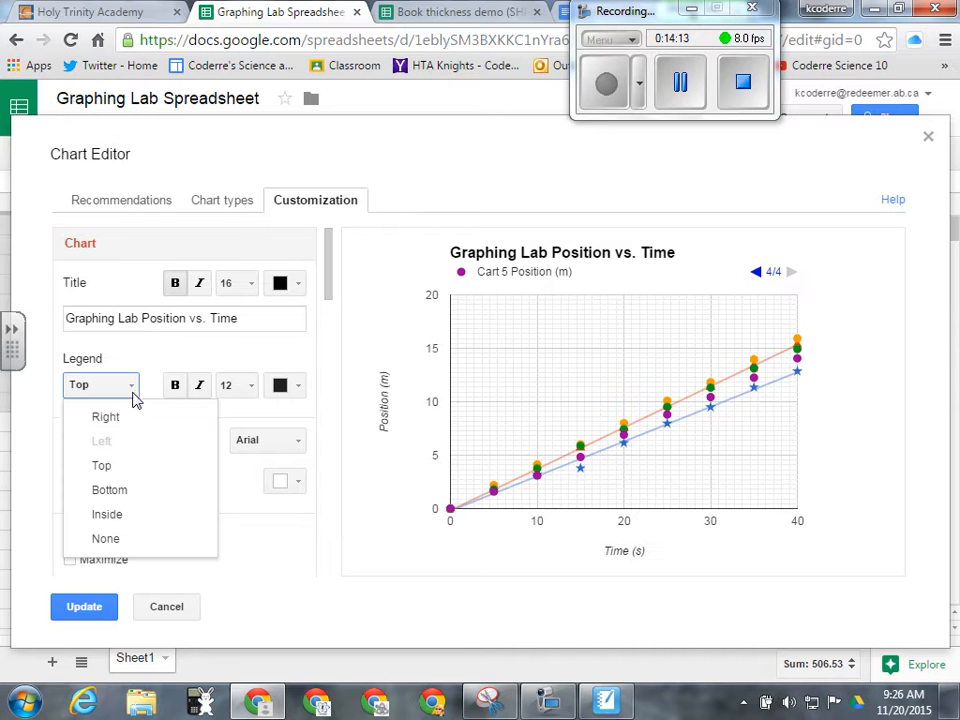
click(116, 423)
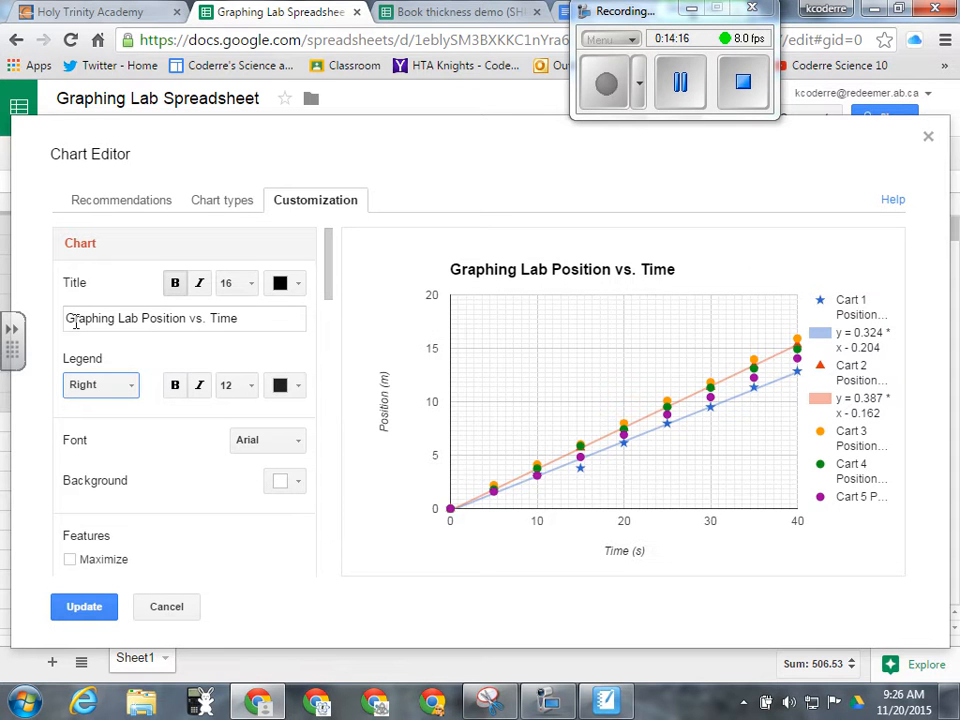
click(254, 391)
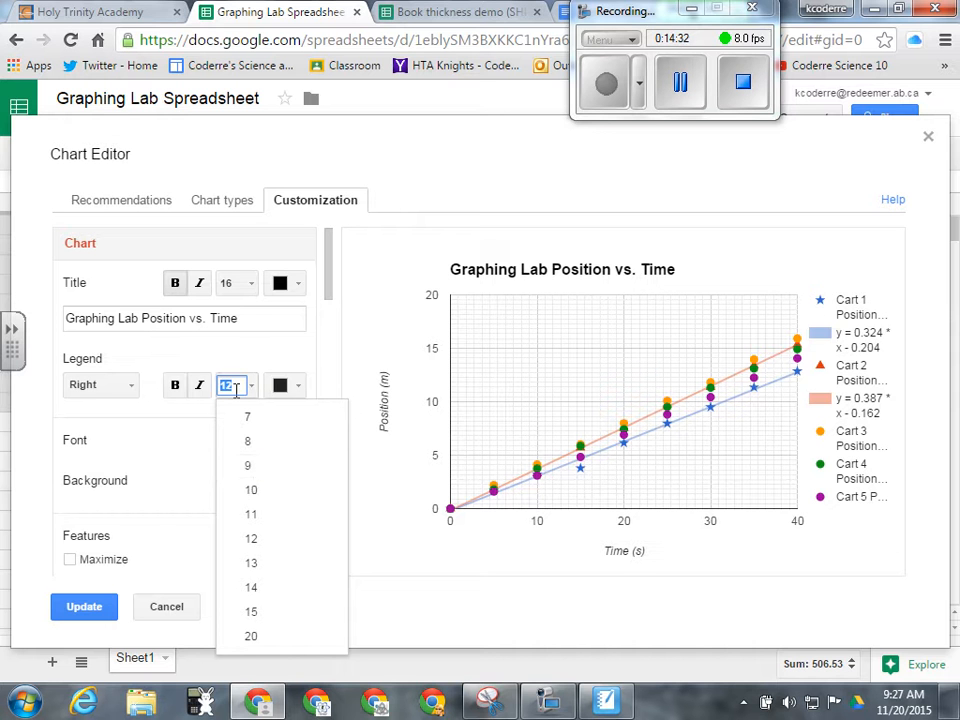
click(252, 490)
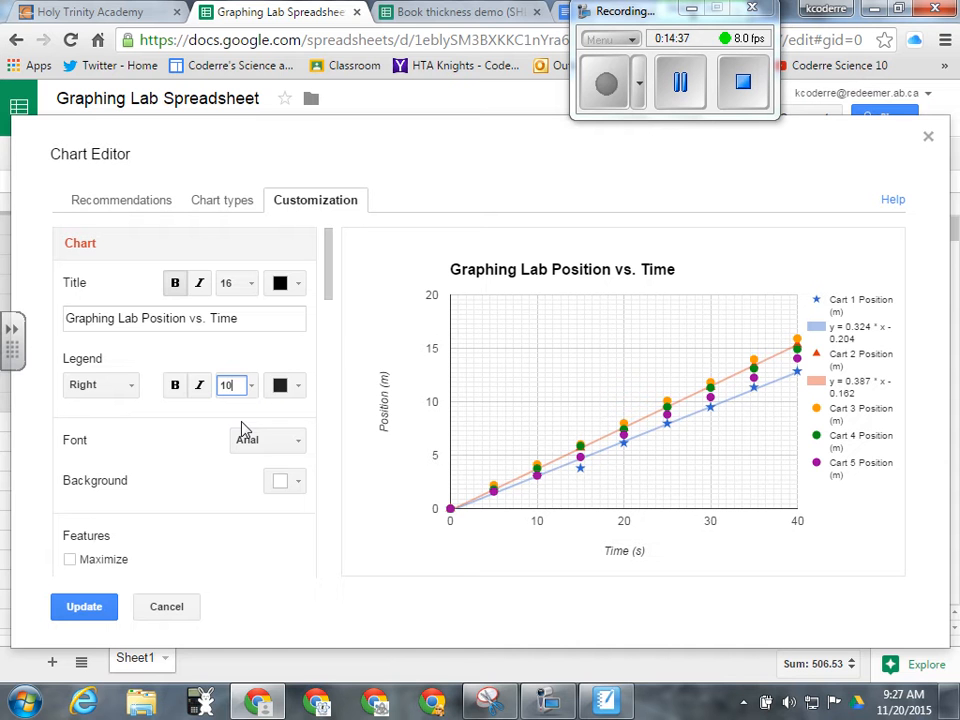
Step: Switch to SMART Notebook and handwrite the equation y = mx + b with the pen below the book thickness chart
click(620, 706)
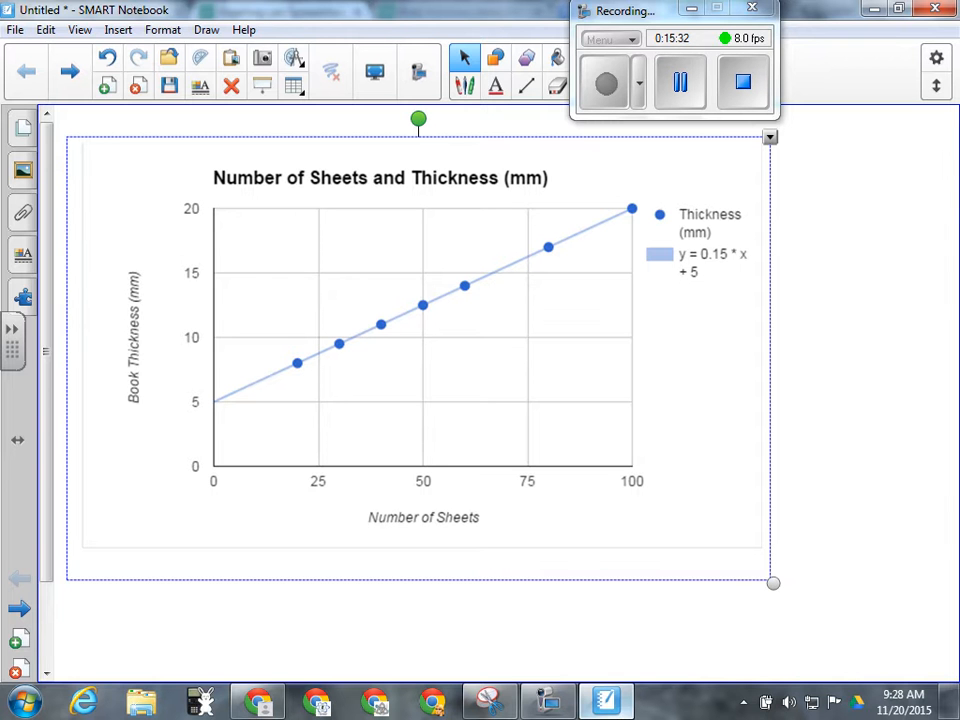
scroll(63, 408, down, 2)
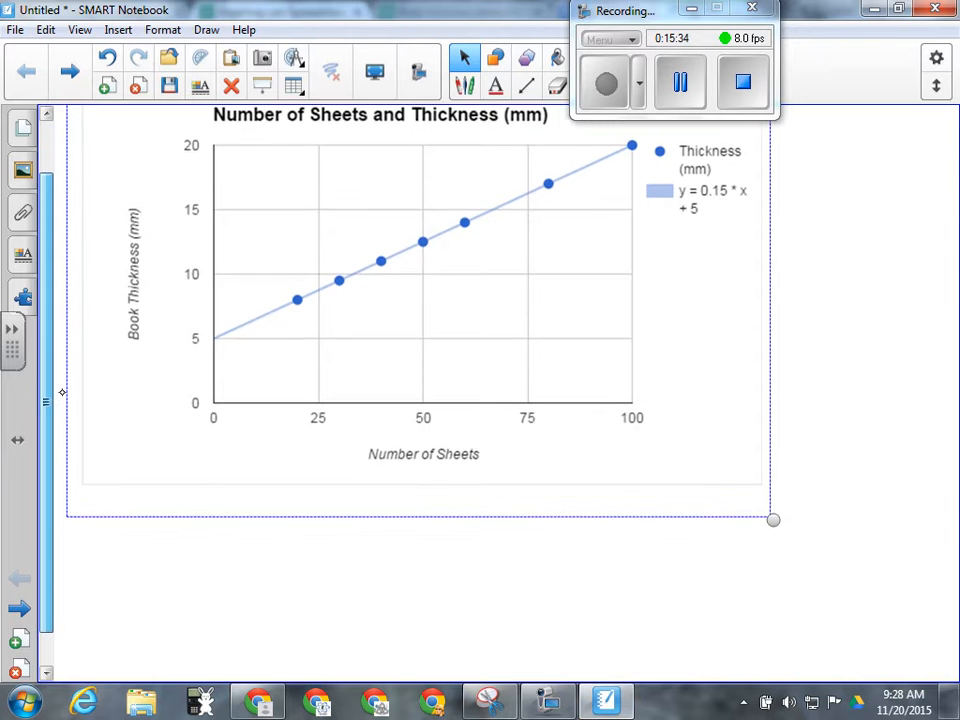
scroll(63, 408, down, 1)
click(464, 85)
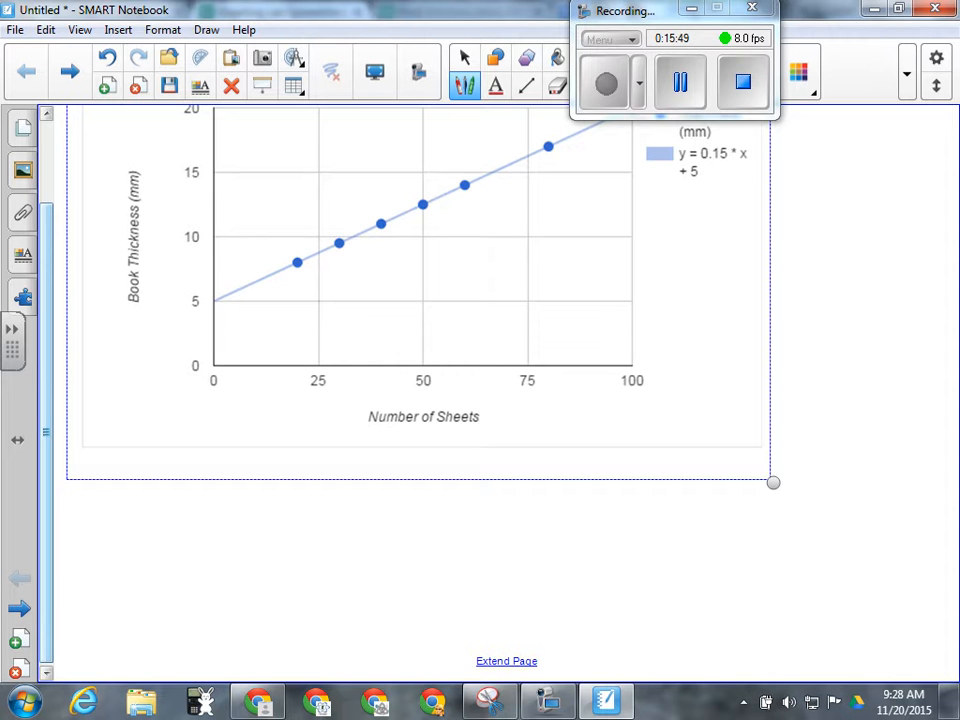
drag(196, 506, 214, 540)
mouse_move(218, 506)
mouse_down()
mouse_move(182, 566)
mouse_move(259, 521)
mouse_move(262, 539)
mouse_up()
mouse_move(278, 545)
mouse_down()
mouse_move(300, 528)
mouse_move(338, 545)
mouse_move(324, 551)
mouse_up()
drag(347, 541, 363, 541)
mouse_move(356, 530)
mouse_down()
mouse_move(356, 552)
mouse_move(378, 556)
mouse_up()
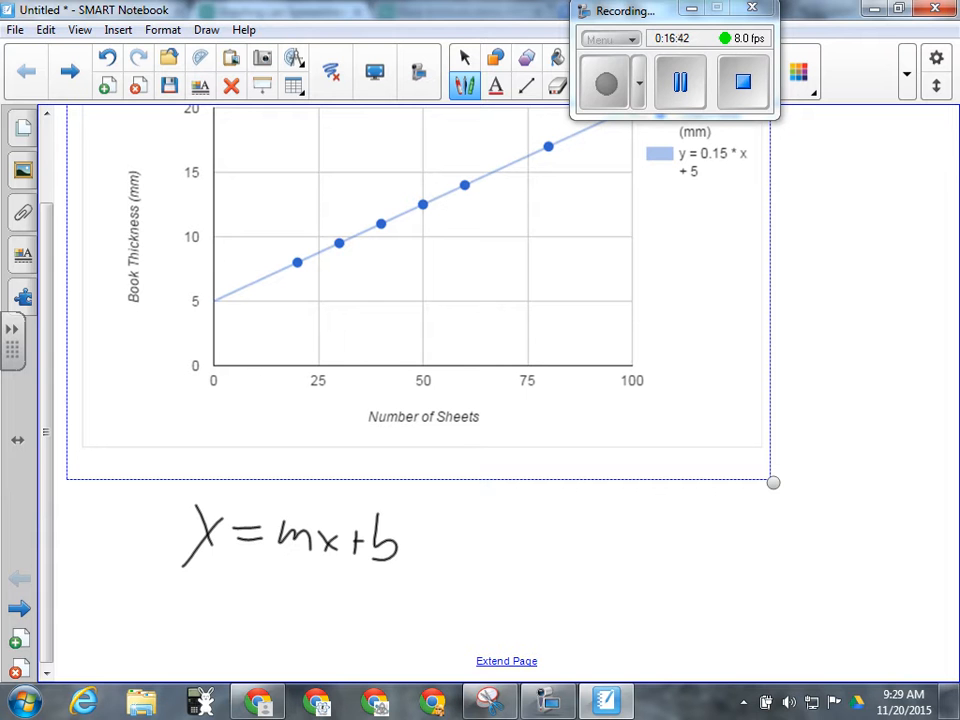
Step: Continue the handwritten equation with the substitution = .15 x 500 + 5 =, and return to the selection tool
drag(423, 538, 446, 537)
mouse_move(424, 545)
mouse_down()
mouse_move(447, 544)
mouse_move(480, 564)
mouse_up()
click(465, 558)
mouse_move(501, 531)
mouse_down()
mouse_move(496, 564)
mouse_move(522, 529)
mouse_move(547, 567)
mouse_up()
mouse_move(547, 541)
mouse_down()
mouse_move(527, 568)
mouse_move(554, 566)
mouse_up()
drag(557, 540, 589, 543)
mouse_move(618, 541)
mouse_down()
mouse_move(608, 546)
mouse_move(617, 542)
mouse_move(650, 571)
mouse_move(665, 554)
mouse_move(684, 570)
mouse_up()
drag(692, 540, 715, 539)
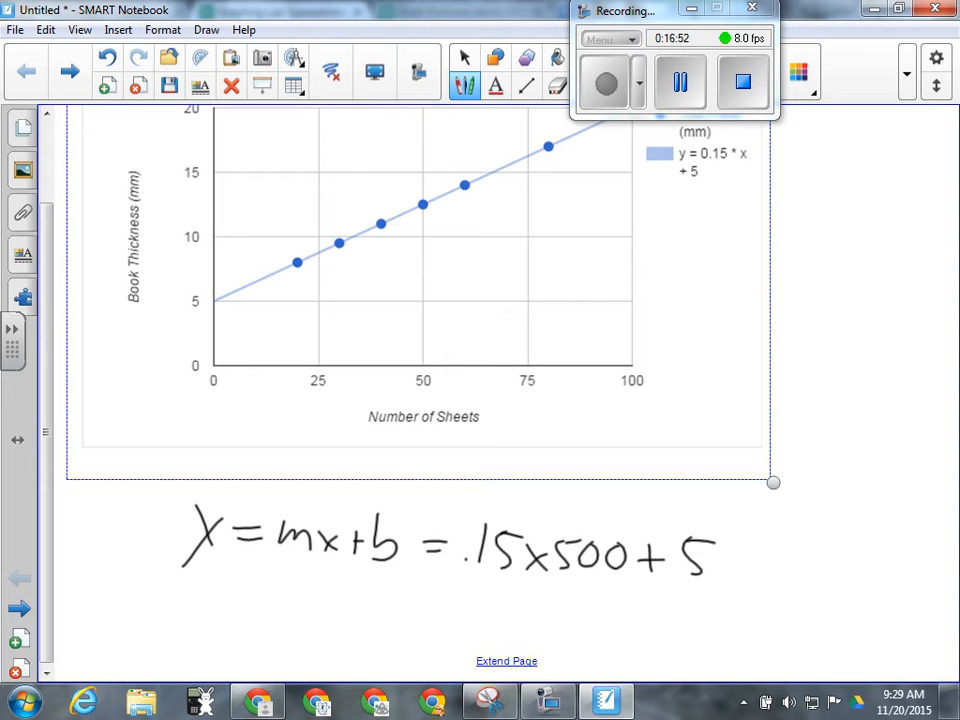
mouse_move(737, 568)
mouse_down()
mouse_move(758, 568)
mouse_move(760, 578)
mouse_up()
click(463, 57)
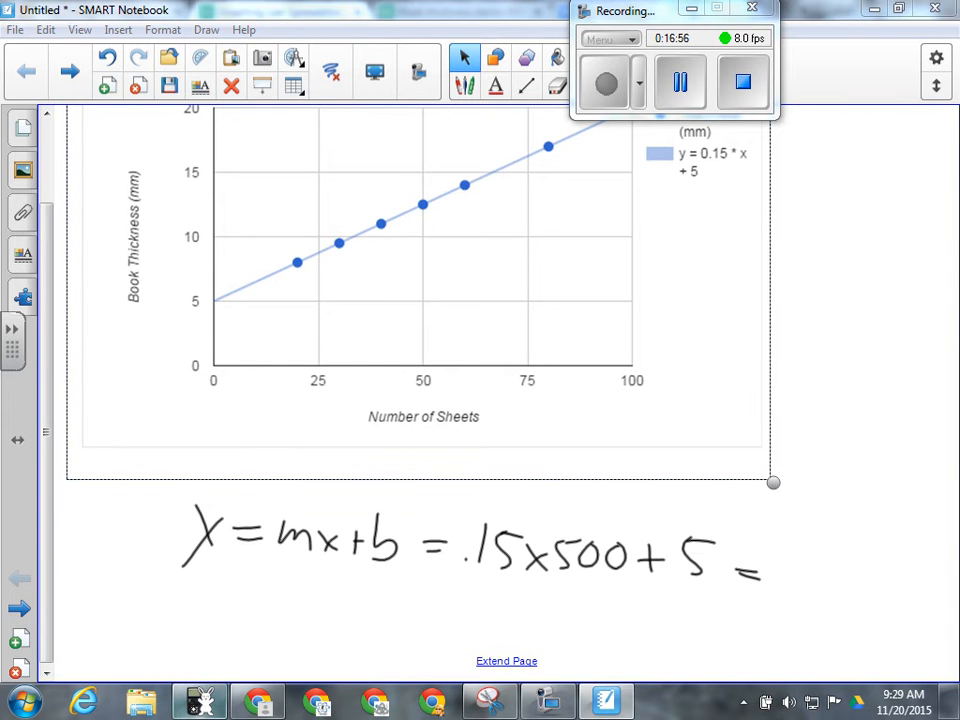
Step: Switch to the Wabbitemu calculator and evaluate .15*500+5
click(200, 701)
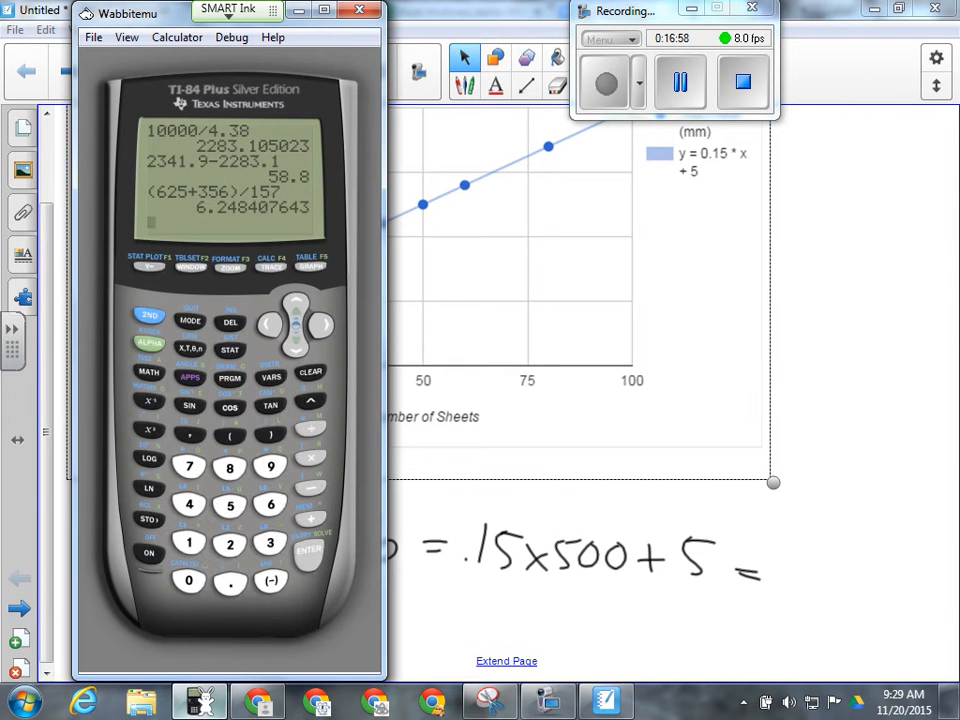
click(231, 583)
click(179, 543)
click(229, 506)
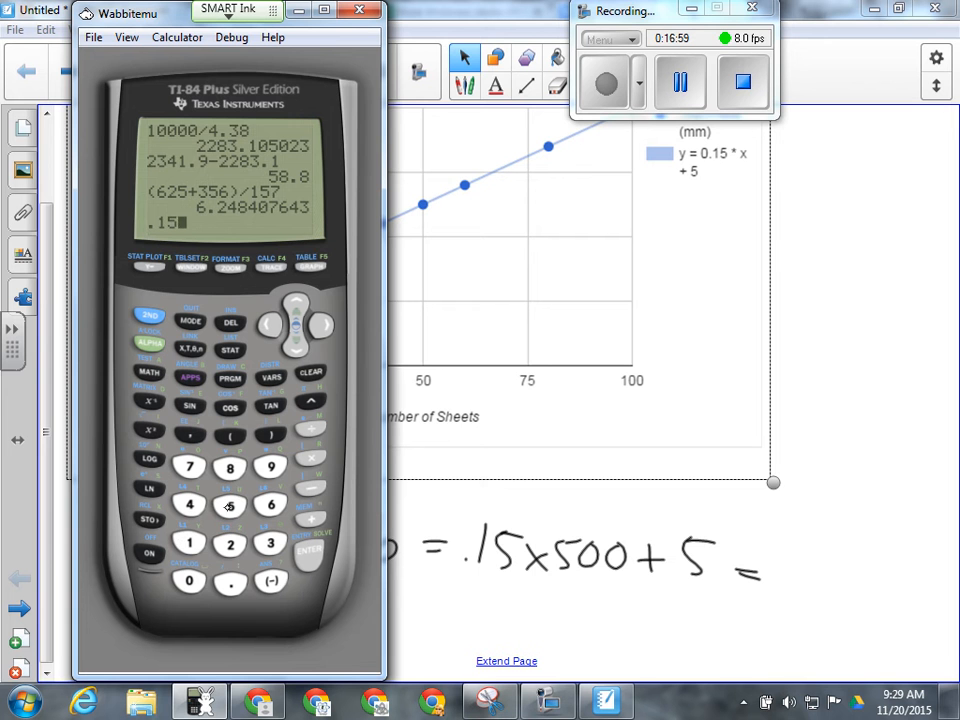
click(310, 459)
click(229, 506)
double_click(189, 581)
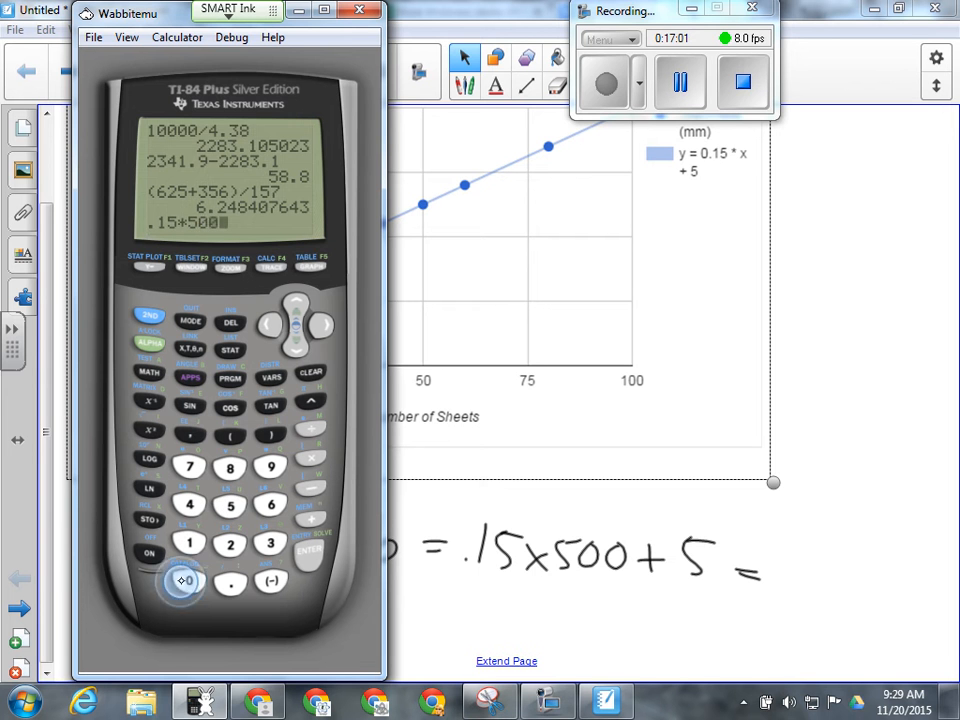
click(310, 519)
click(229, 506)
click(308, 551)
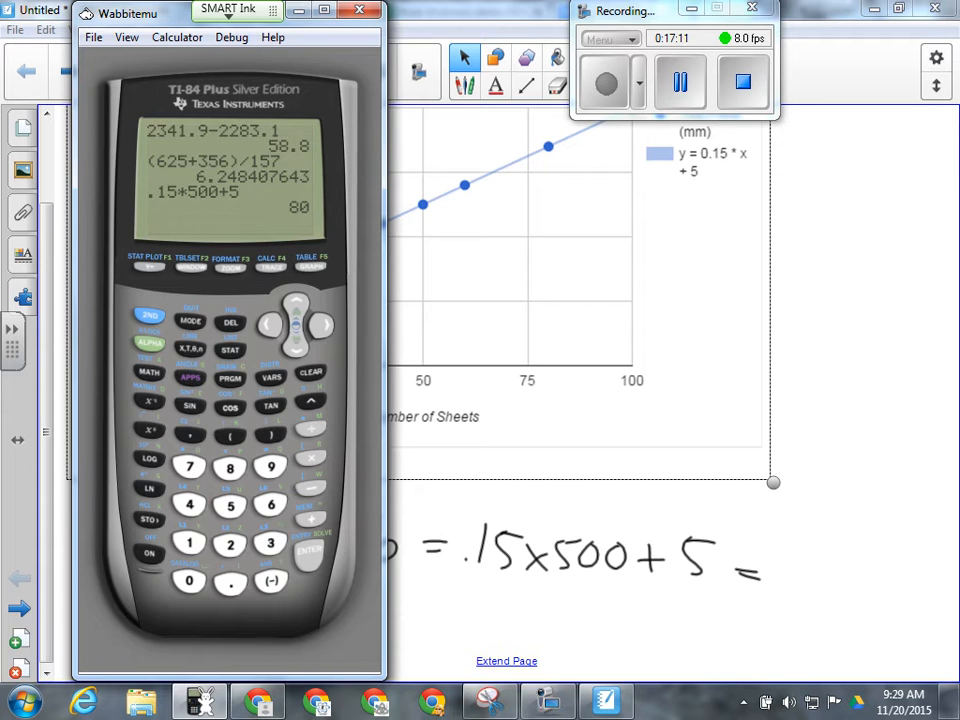
Step: Return to the SMART Notebook page, extend it, and handwrite y = mx + b on a new line below the first equation
click(814, 176)
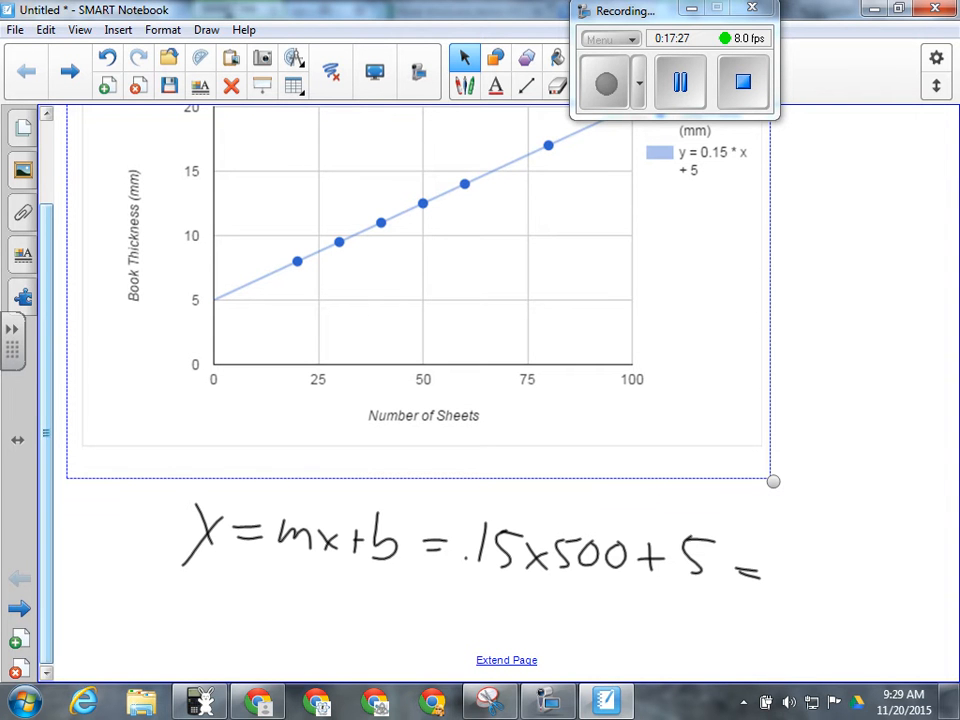
scroll(45, 310, up, 2)
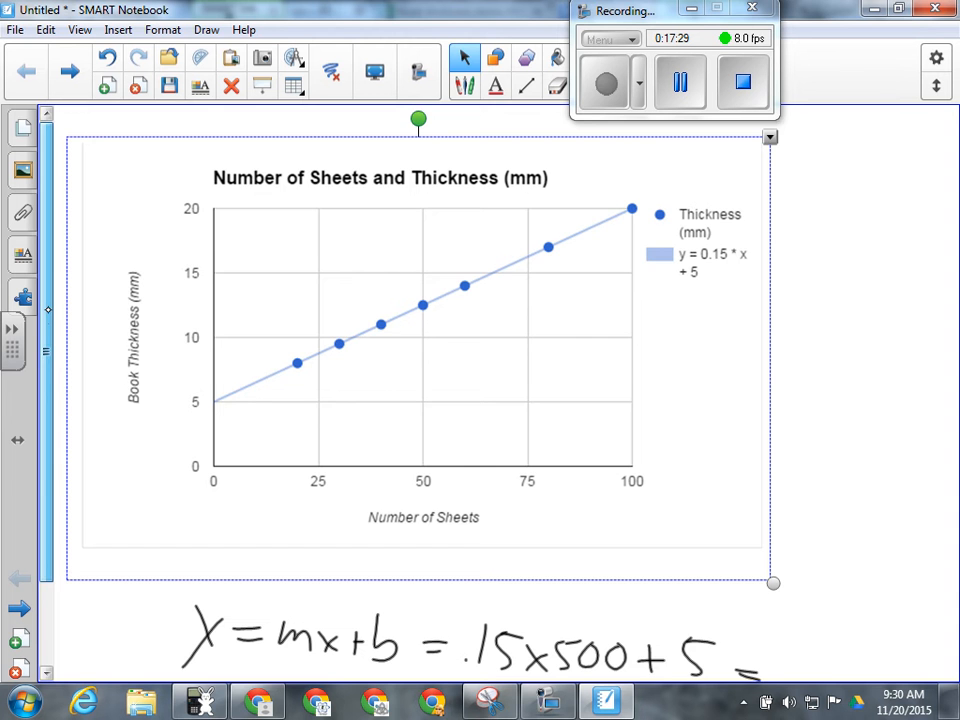
scroll(420, 350, down, 2)
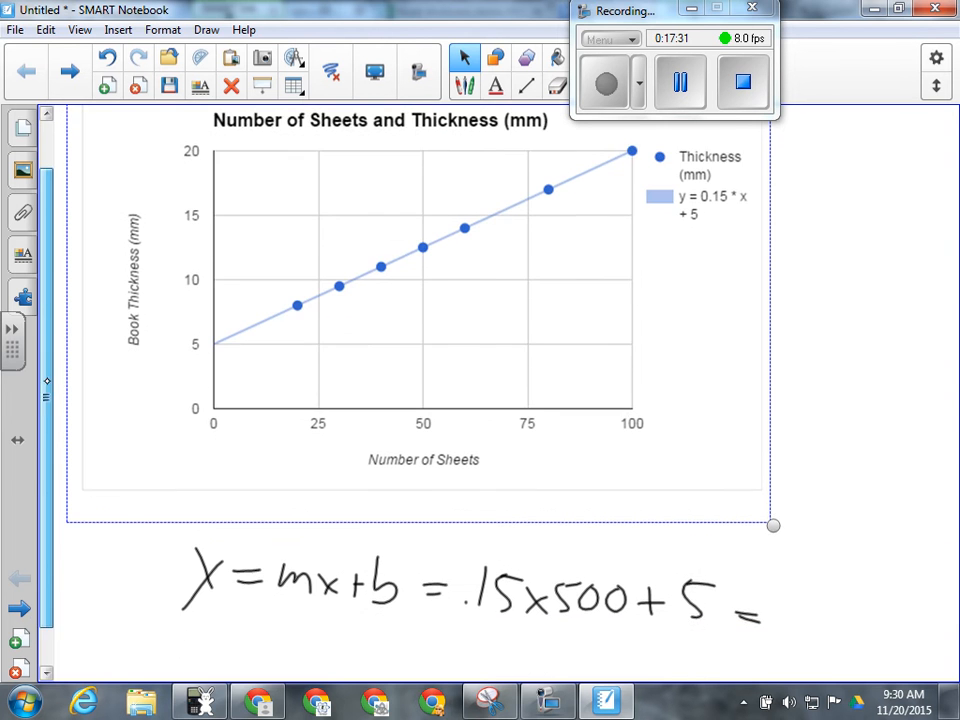
scroll(420, 350, down, 1)
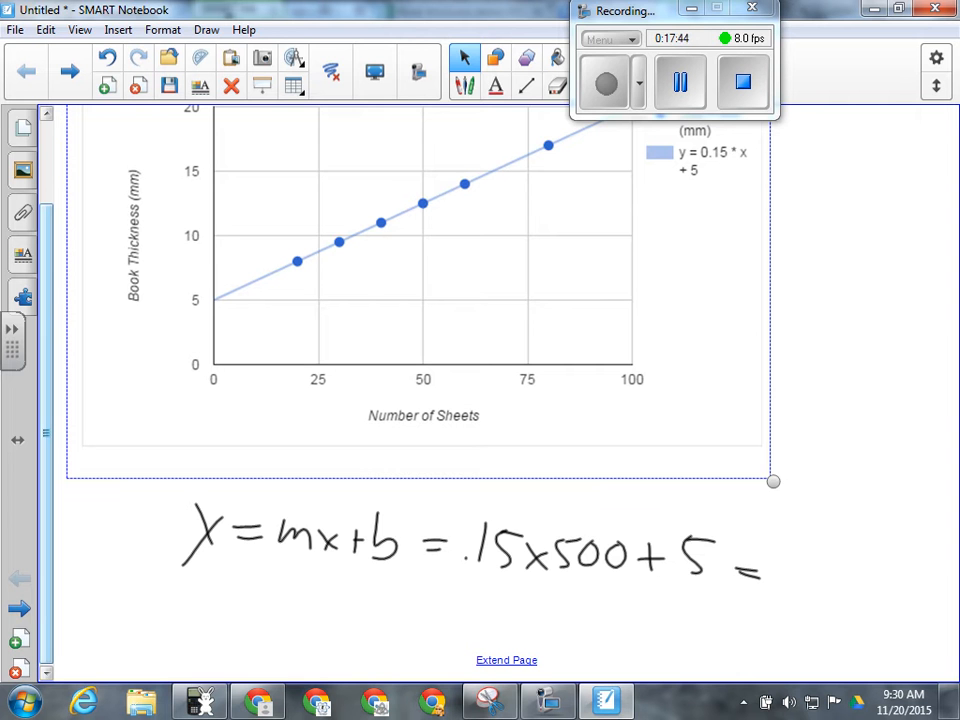
scroll(420, 350, down, 3)
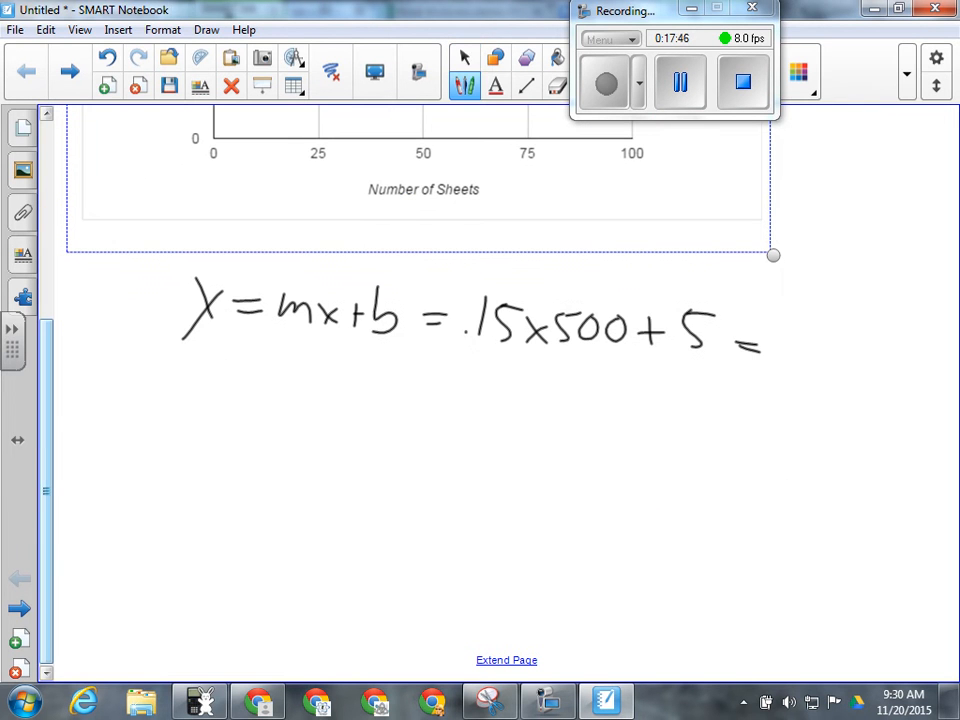
drag(222, 405, 238, 450)
drag(265, 425, 215, 485)
drag(283, 430, 310, 428)
mouse_move(284, 444)
mouse_down()
mouse_move(355, 432)
mouse_move(376, 455)
mouse_up()
drag(380, 438, 399, 453)
mouse_move(399, 437)
mouse_down()
mouse_move(381, 454)
mouse_move(426, 441)
mouse_up()
drag(416, 430, 416, 459)
drag(442, 415, 445, 459)
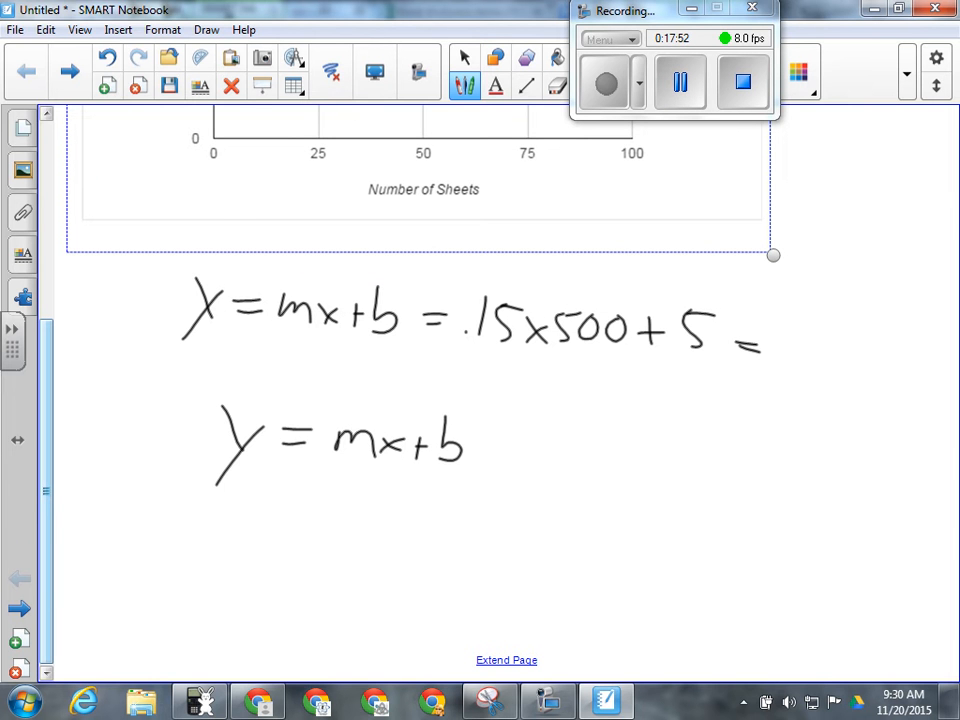
Step: Handwrite the rearranged equation (y - b) / m = x below the second y = mx + b
drag(179, 523, 209, 522)
drag(144, 505, 158, 526)
drag(170, 503, 140, 552)
mouse_move(216, 502)
mouse_down()
mouse_move(215, 531)
mouse_move(232, 530)
mouse_up()
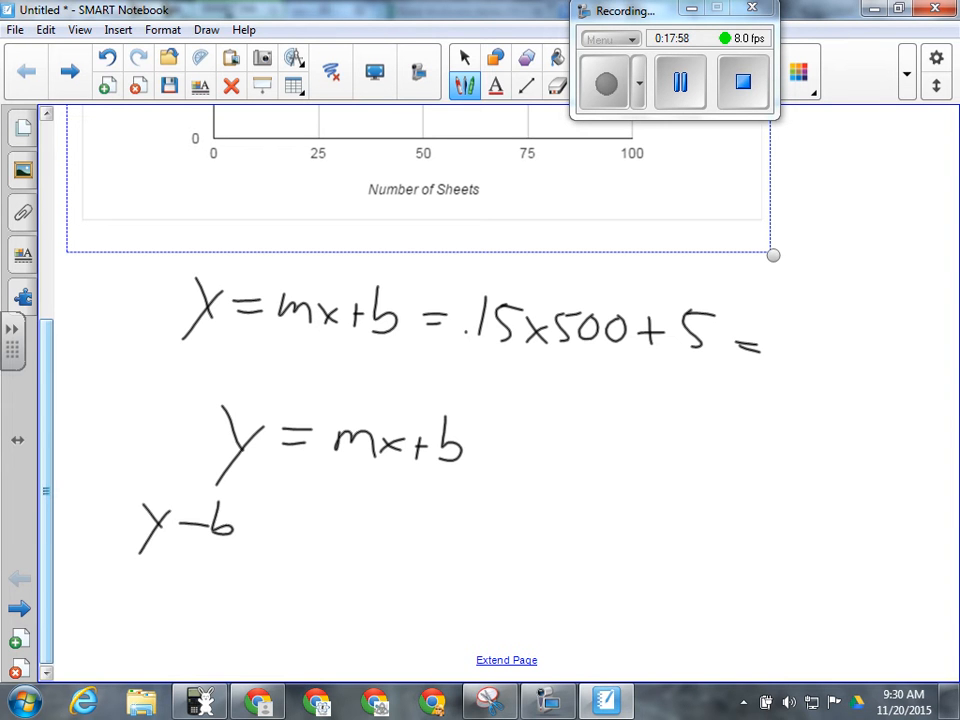
drag(120, 558, 262, 547)
drag(181, 598, 220, 598)
drag(264, 545, 291, 552)
mouse_move(308, 548)
mouse_down()
mouse_move(311, 577)
mouse_move(318, 556)
mouse_up()
Step: Show the algebra on the second y = mx + b by subtracting b and dividing by m, striking out the cancelled terms
drag(400, 473, 424, 472)
drag(442, 460, 437, 492)
drag(432, 405, 436, 495)
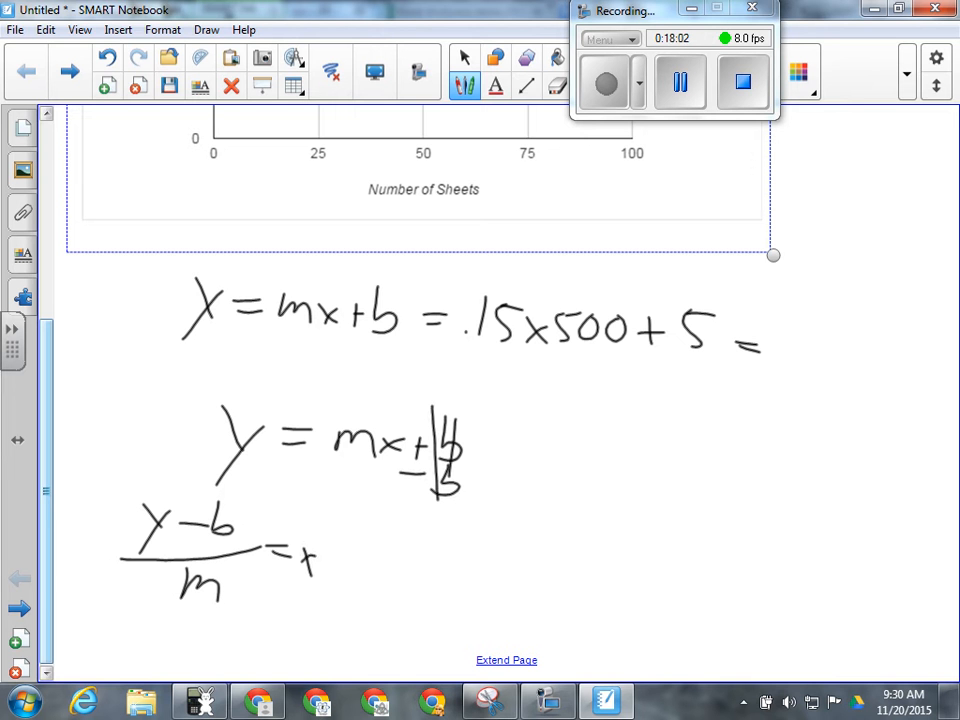
mouse_move(334, 462)
mouse_down()
mouse_move(362, 462)
mouse_move(368, 492)
mouse_up()
drag(343, 405, 346, 476)
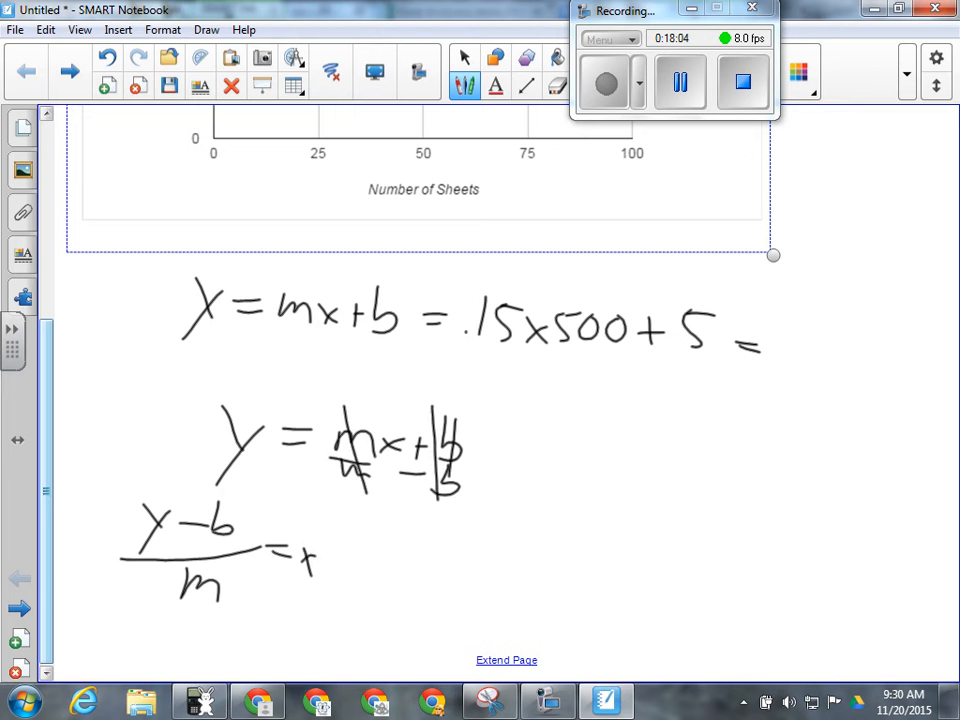
Step: Handwrite = (80 - 5) / .15 = after the rearranged equation for x, with the numbers stacked as a fraction
mouse_move(343, 566)
mouse_down()
mouse_move(366, 566)
mouse_move(367, 579)
mouse_up()
mouse_move(415, 535)
mouse_down()
mouse_move(401, 544)
mouse_move(414, 534)
mouse_up()
mouse_move(438, 532)
mouse_down()
mouse_move(428, 545)
mouse_move(438, 532)
mouse_move(471, 543)
mouse_move(486, 563)
mouse_up()
drag(491, 535, 507, 534)
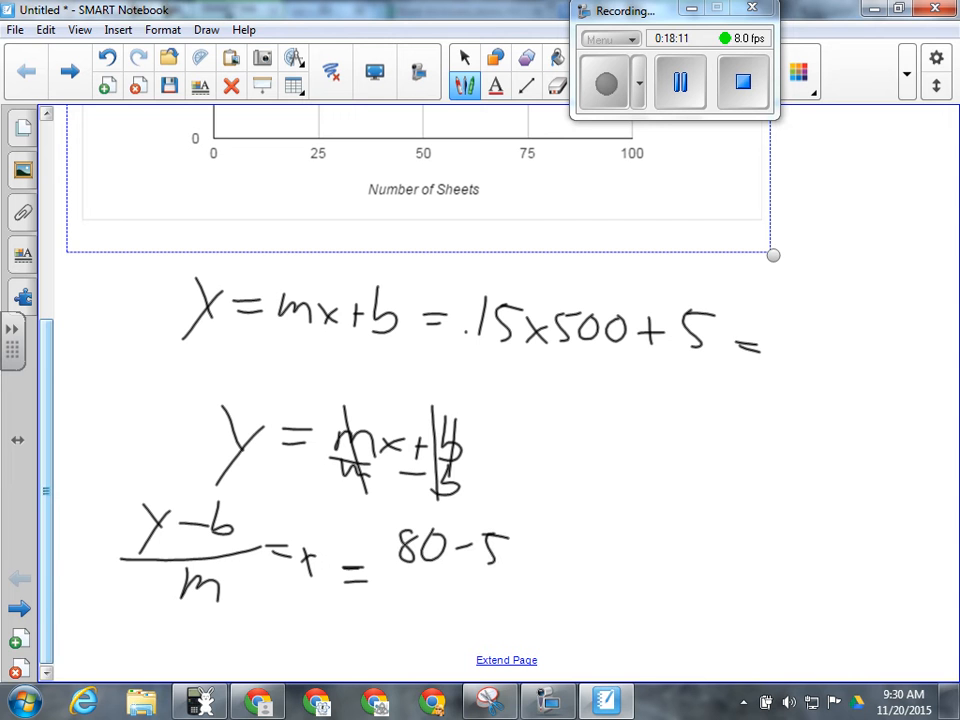
drag(388, 578, 542, 582)
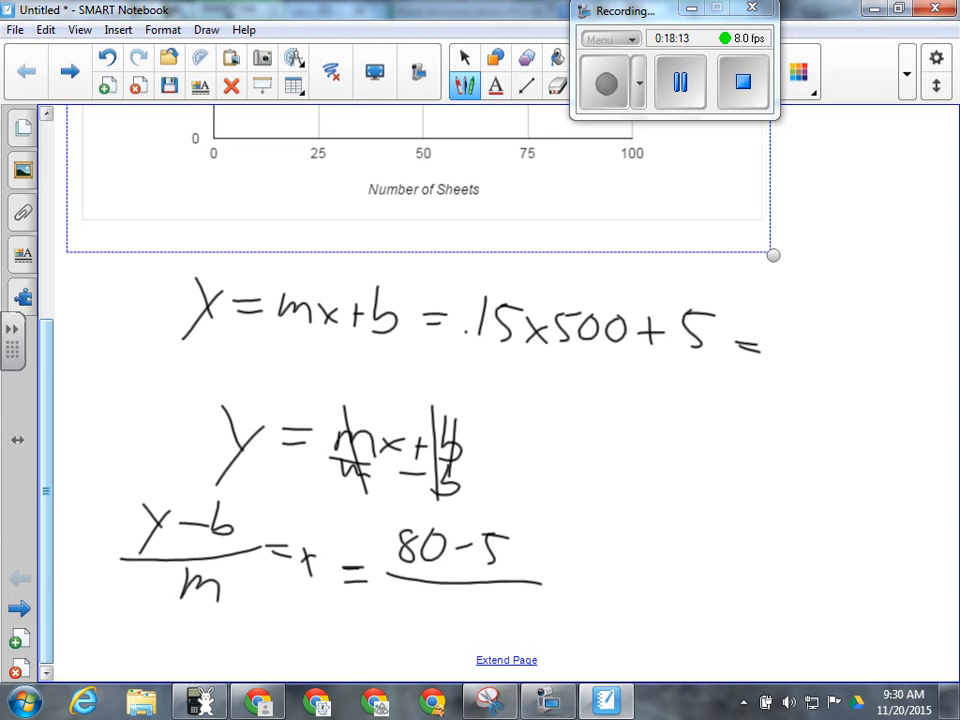
drag(429, 606, 466, 621)
drag(470, 595, 490, 594)
drag(558, 587, 576, 584)
drag(560, 600, 580, 598)
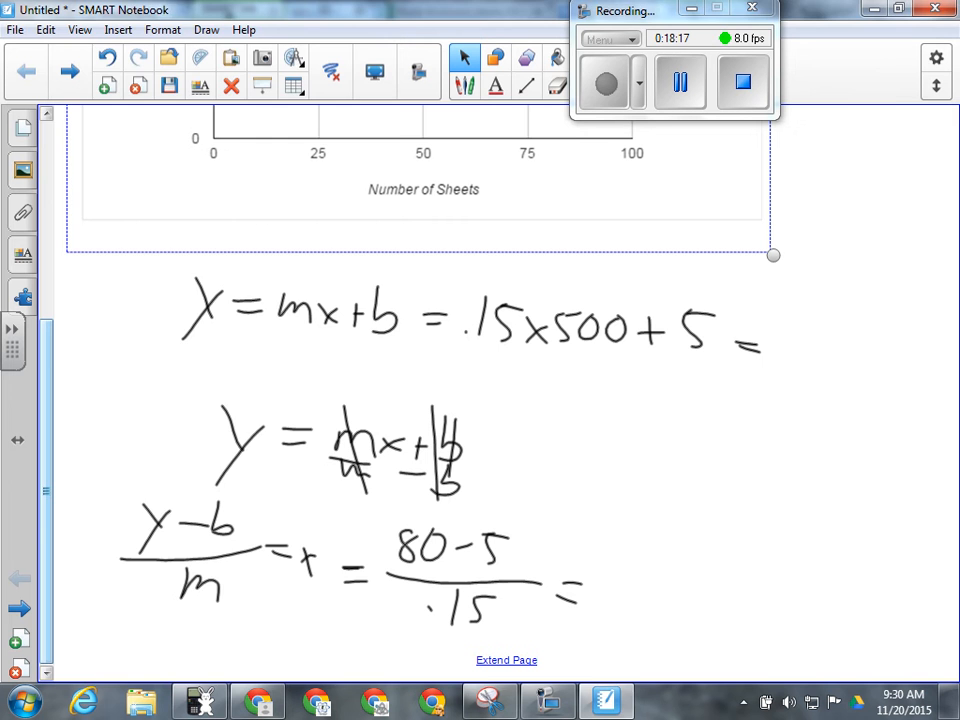
Step: Switch to the Wabbitemu calculator and evaluate the numerator 80-5
click(200, 702)
key(8)
click(188, 580)
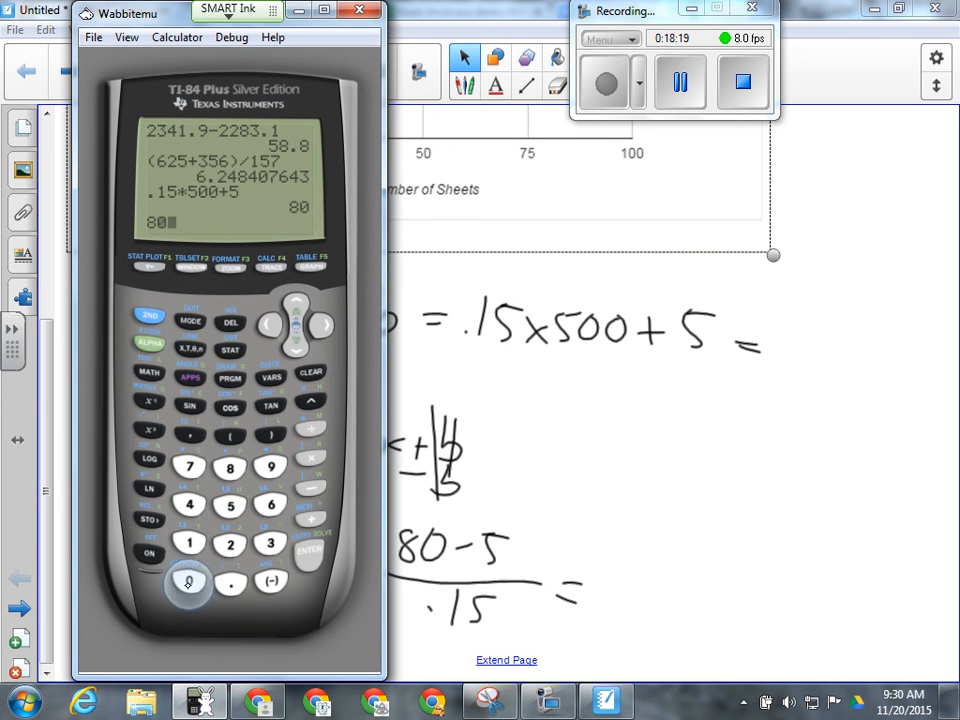
click(310, 488)
click(230, 505)
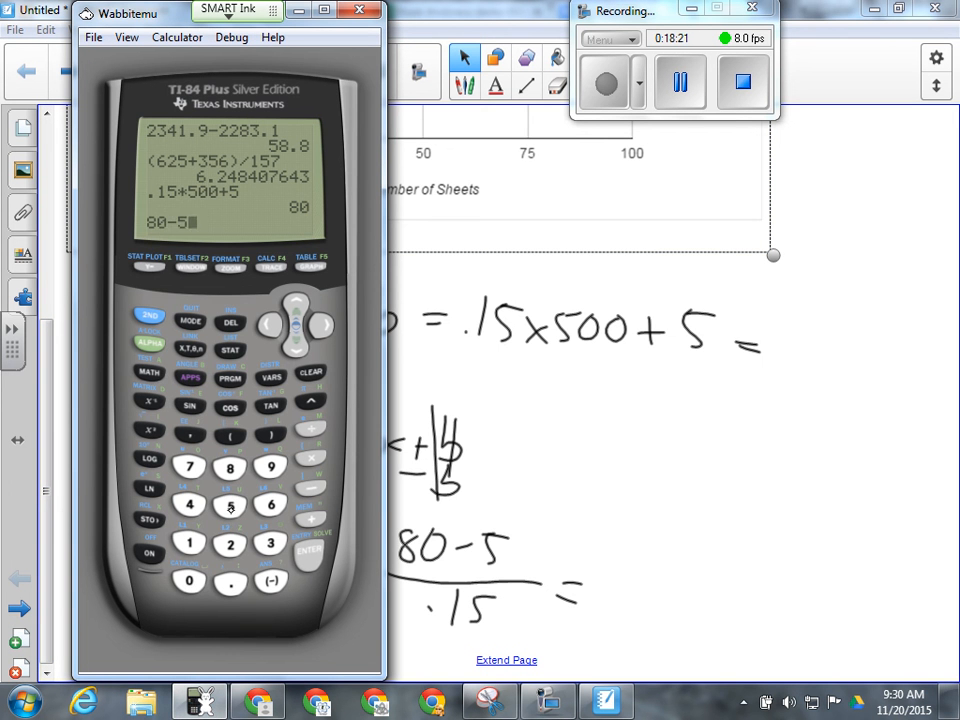
click(304, 556)
Step: Divide the previous answer by .15 on the calculator, and return to the SMART Notebook page
click(310, 458)
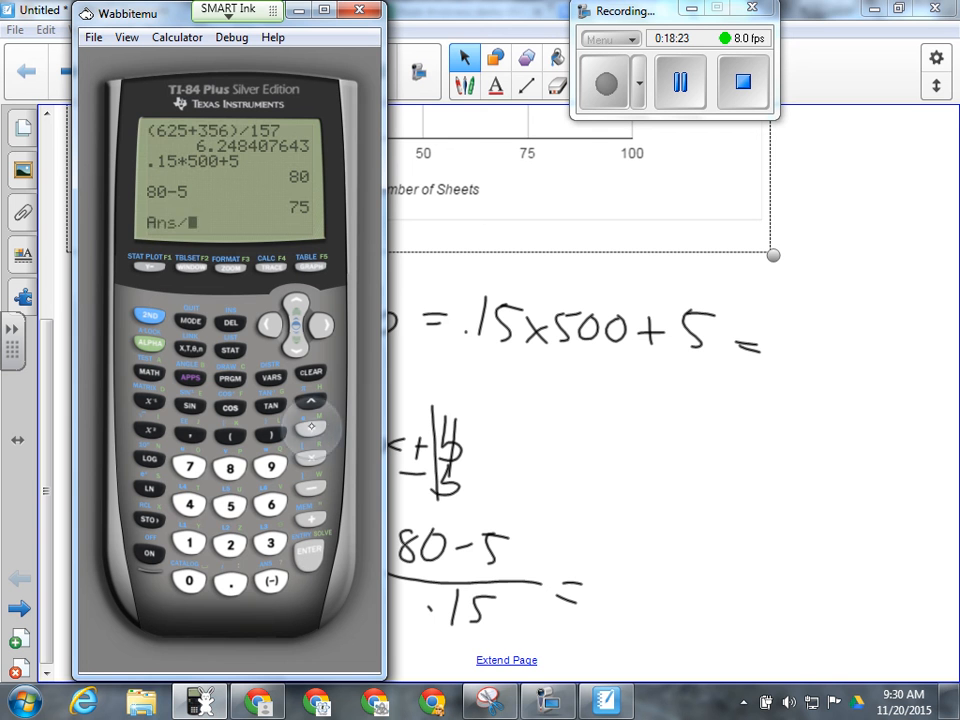
click(230, 581)
click(188, 542)
click(227, 510)
click(310, 552)
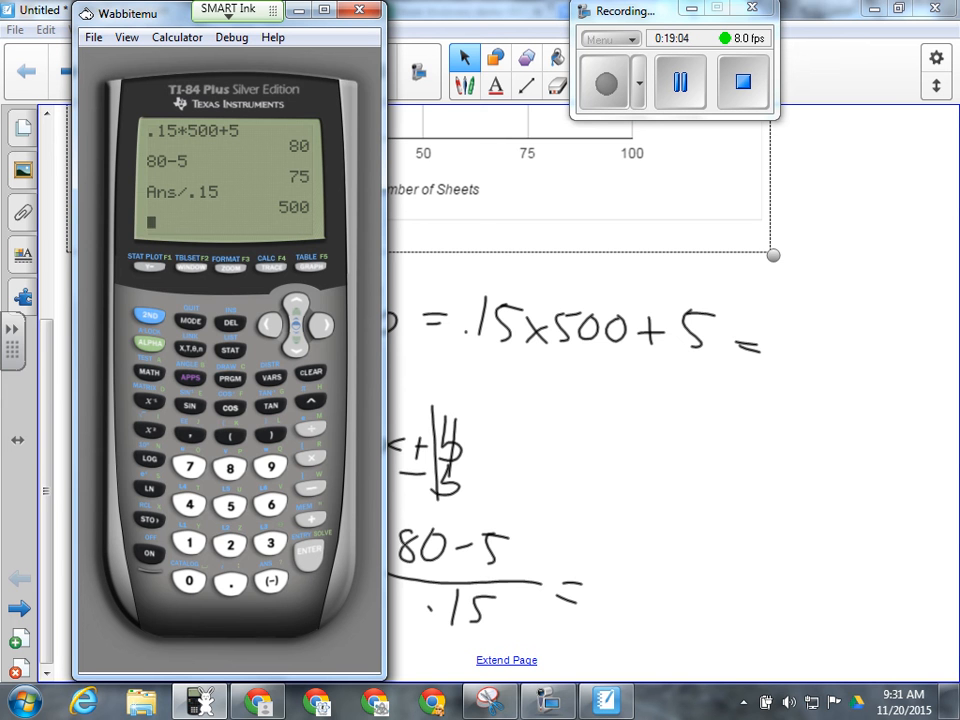
click(445, 355)
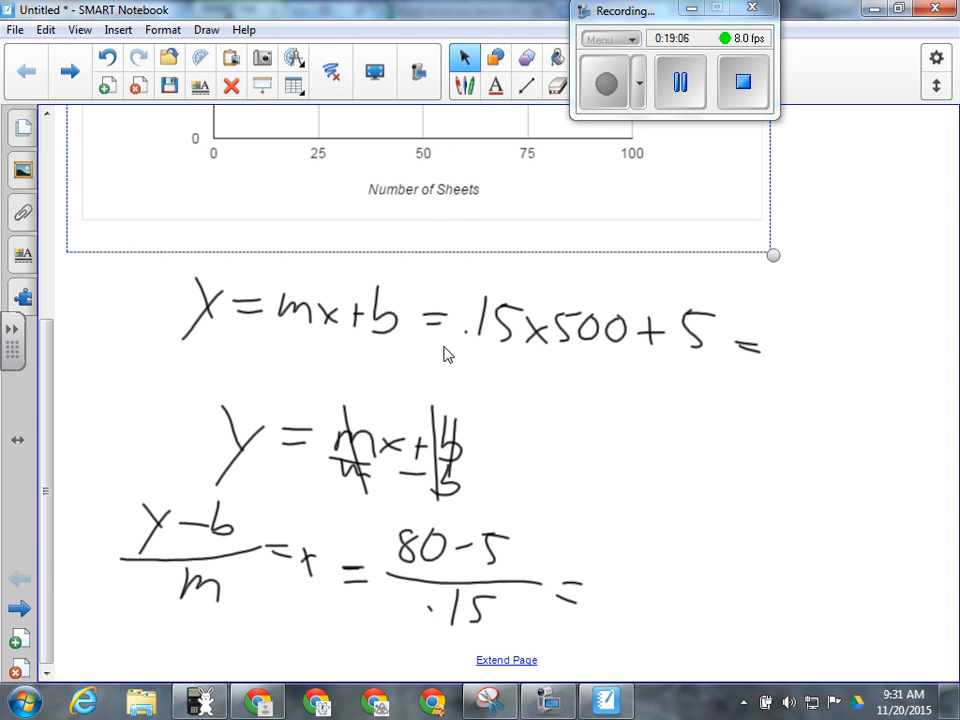